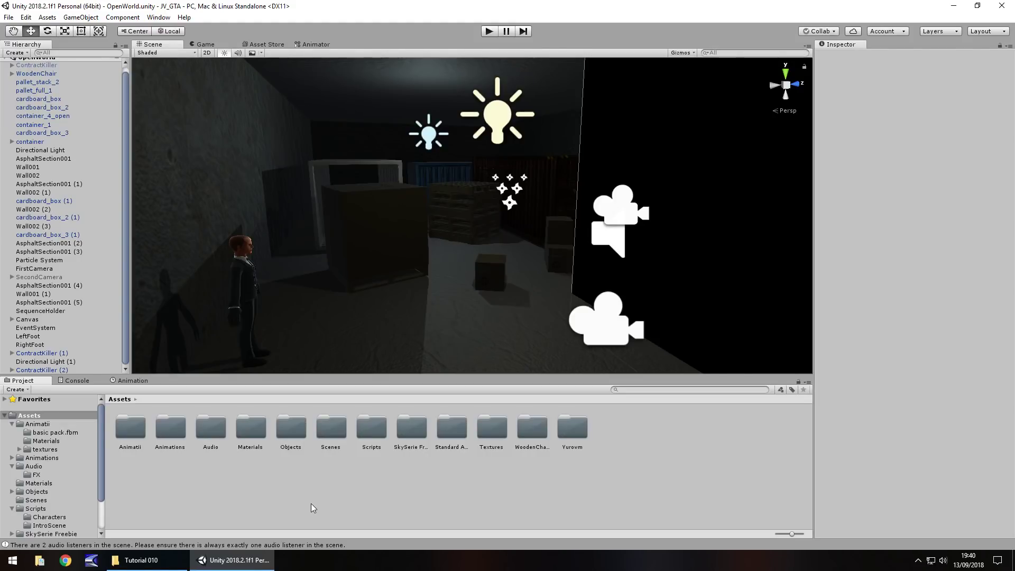
Pan and orbit the Scene view close to the wooden chair, character and cardboard boxes
{"action": "middle_click_drag", "start_coordinate": [675, 270], "coordinate": [459, 280]}
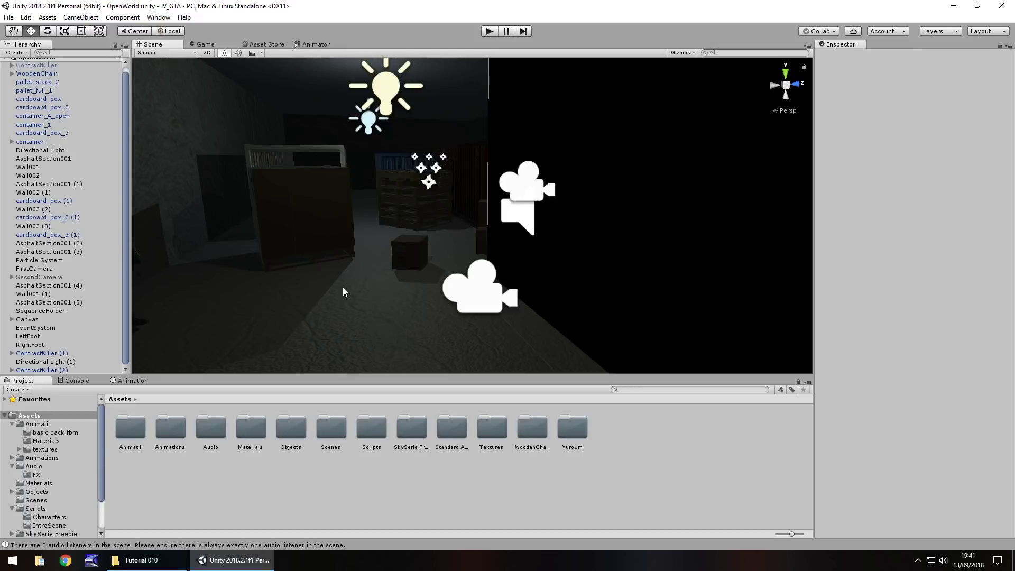
{"action": "right_click_drag", "start_coordinate": [357, 309], "coordinate": [499, 314]}
{"action": "mouse_move", "coordinate": [392, 294]}
{"action": "left_mouse_down"}
{"action": "mouse_move", "coordinate": [354, 326]}
{"action": "mouse_move", "coordinate": [394, 306]}
{"action": "mouse_move", "coordinate": [383, 311]}
{"action": "left_mouse_up"}
{"action": "key", "text": "w"}
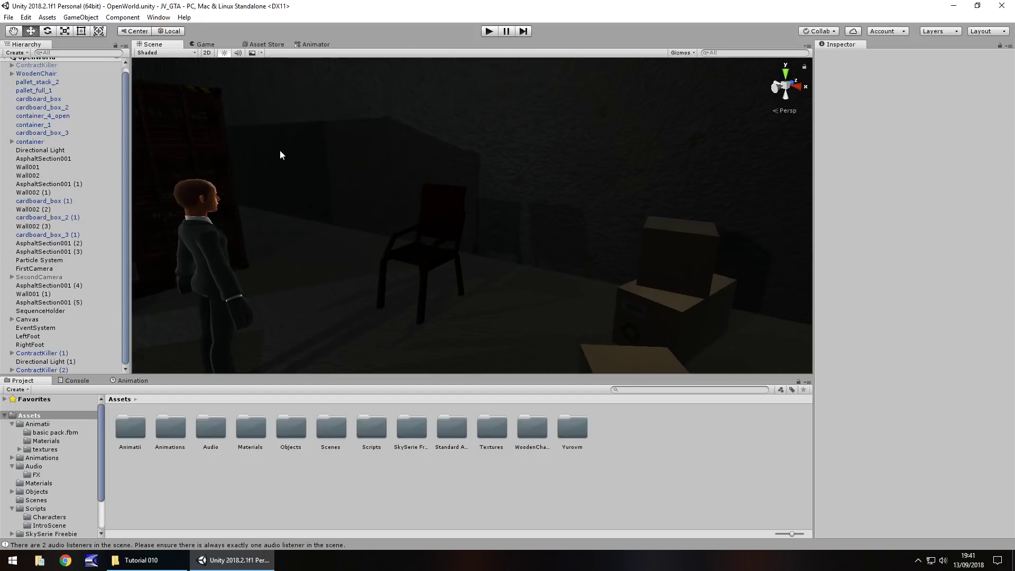
{"action": "left_click", "coordinate": [265, 44]}
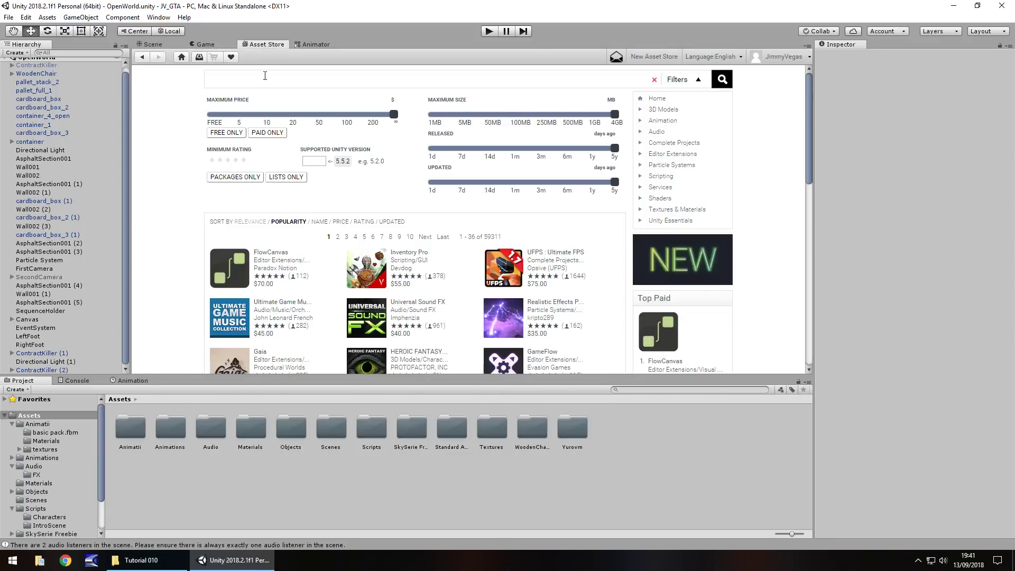
{"action": "type", "text": "sitting animation"}
{"action": "key", "text": "Return"}
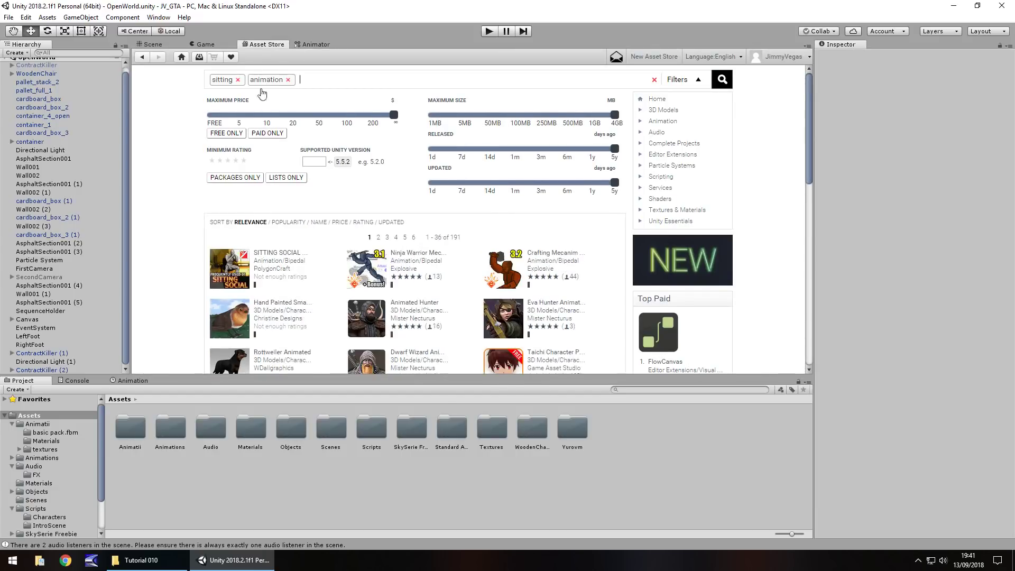
{"action": "left_click", "coordinate": [227, 138]}
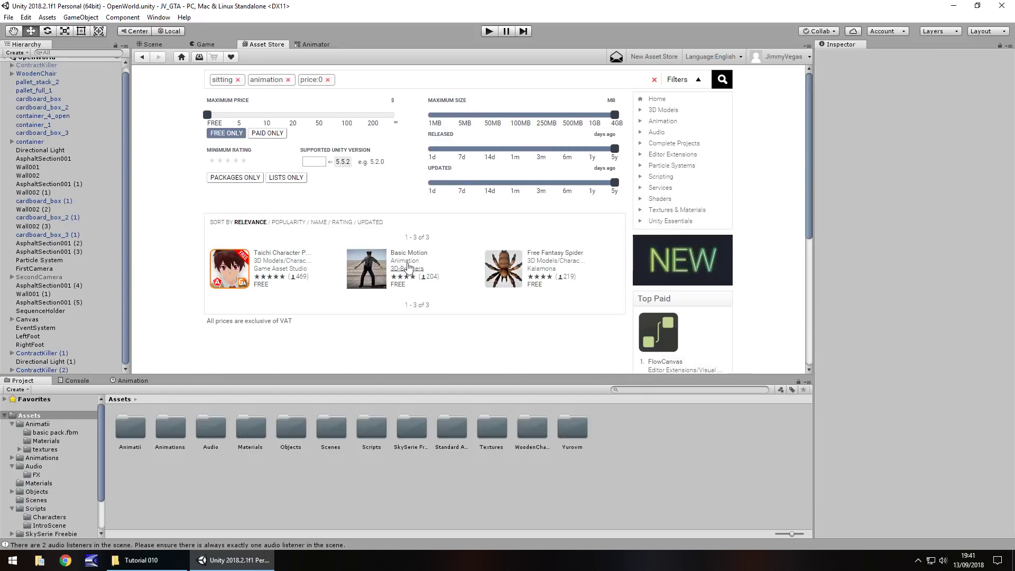
{"action": "left_click", "coordinate": [415, 256]}
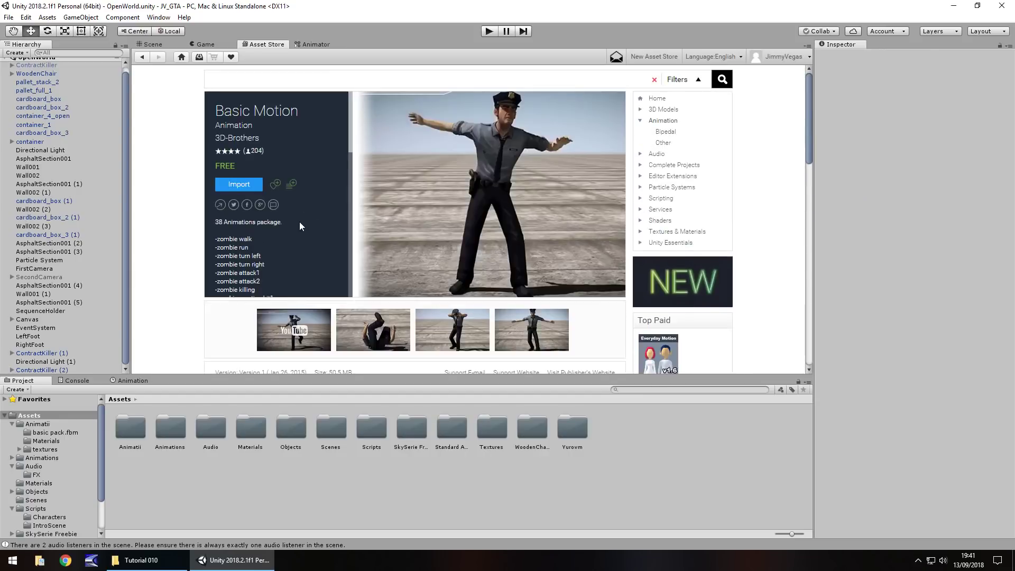
{"action": "scroll", "coordinate": [271, 217], "scroll_direction": "down", "scroll_amount": 5}
{"action": "scroll", "coordinate": [271, 218], "scroll_direction": "down", "scroll_amount": 3}
{"action": "scroll", "coordinate": [262, 248], "scroll_direction": "up", "scroll_amount": 10}
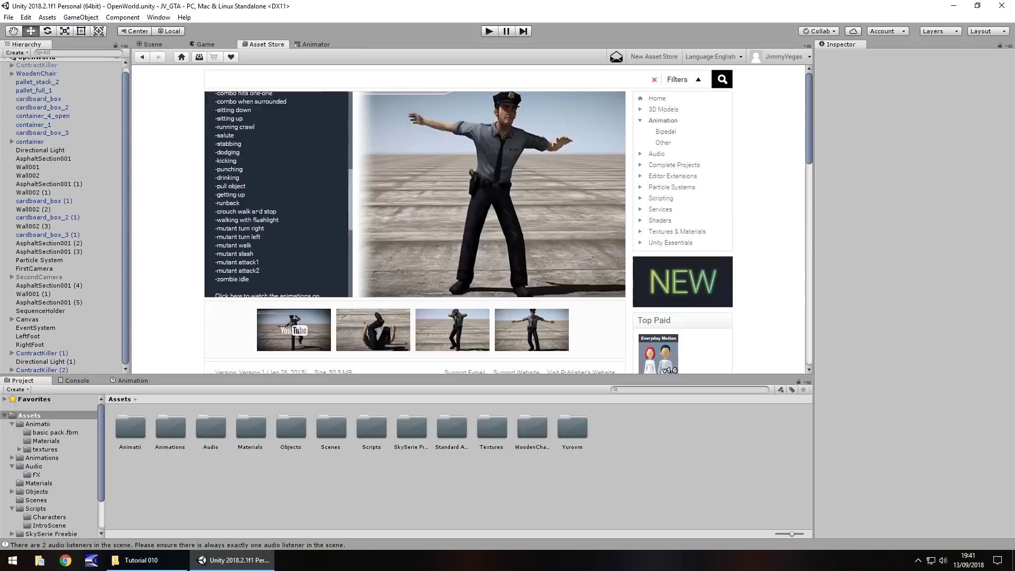
{"action": "scroll", "coordinate": [260, 266], "scroll_direction": "down", "scroll_amount": 5}
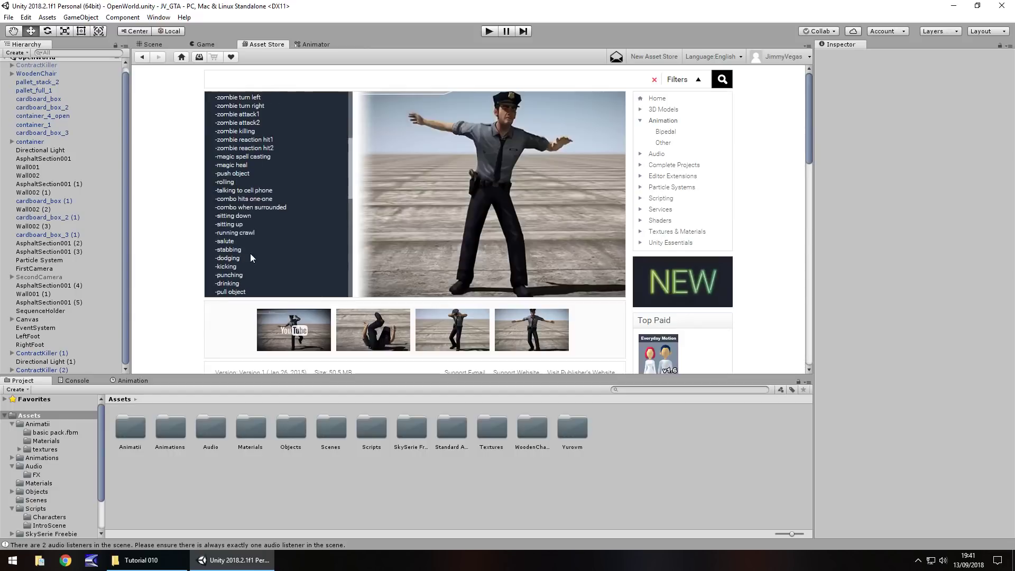
{"action": "scroll", "coordinate": [250, 253], "scroll_direction": "up", "scroll_amount": 5}
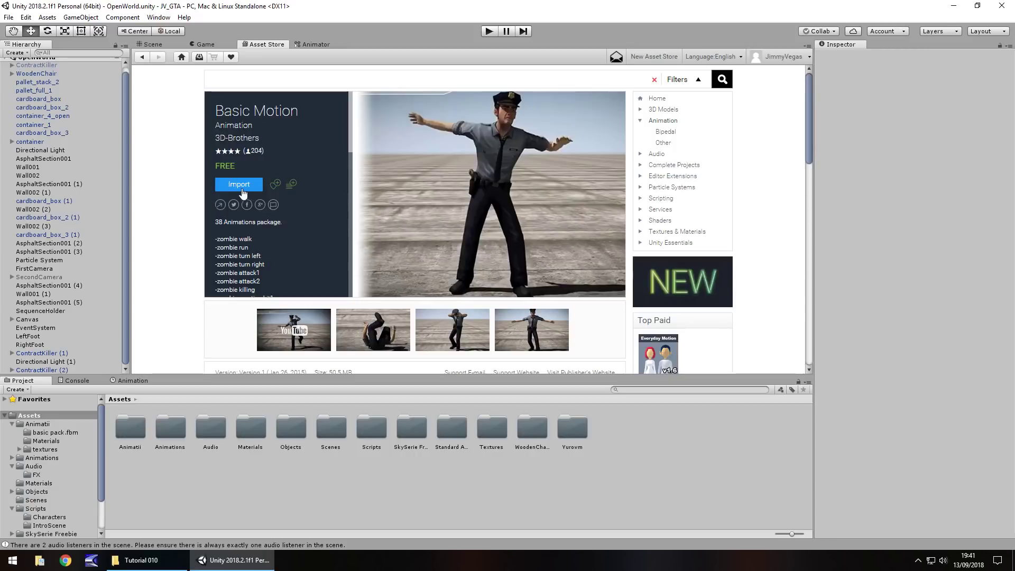
{"action": "left_click", "coordinate": [153, 44]}
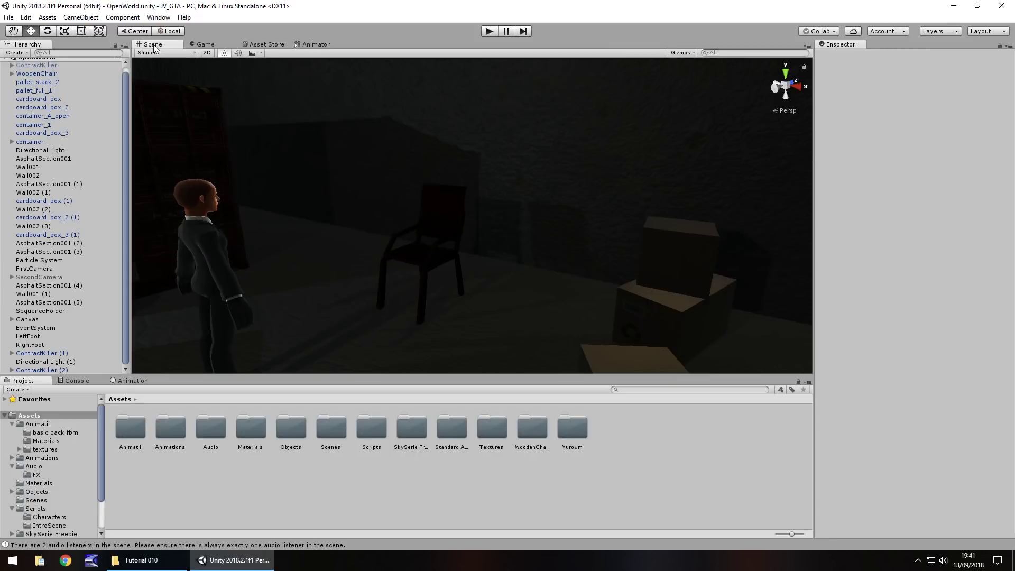
Review the Animatii Materials and textures, then drag the basic pack model into the warehouse
{"action": "left_click", "coordinate": [36, 424]}
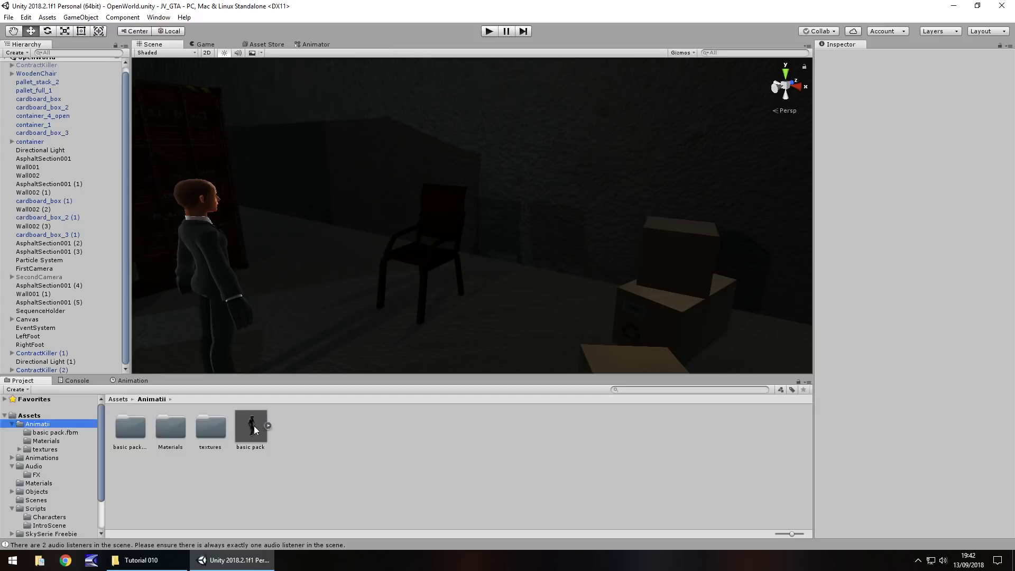
{"action": "double_click", "coordinate": [176, 427]}
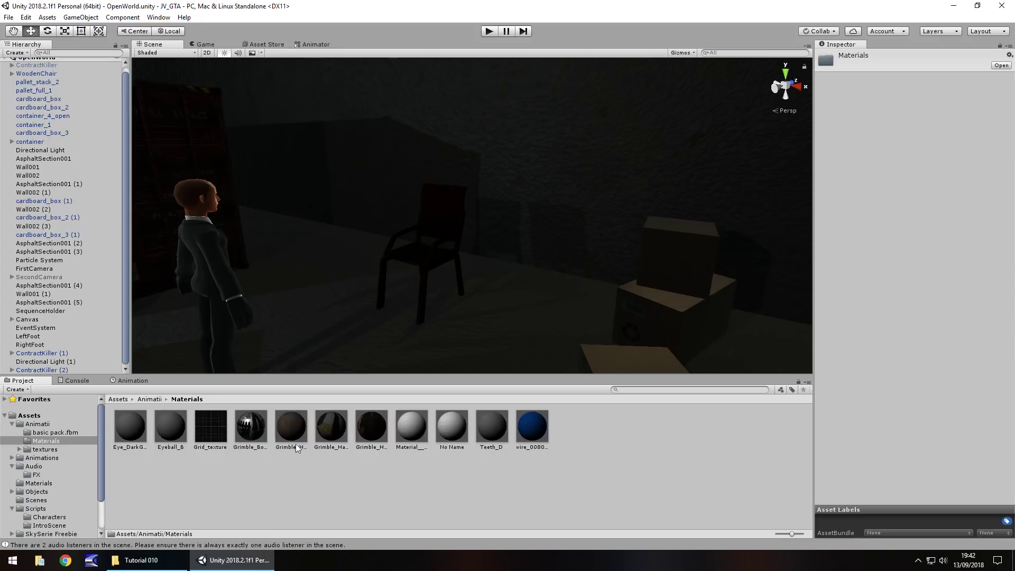
{"action": "left_click", "coordinate": [258, 439]}
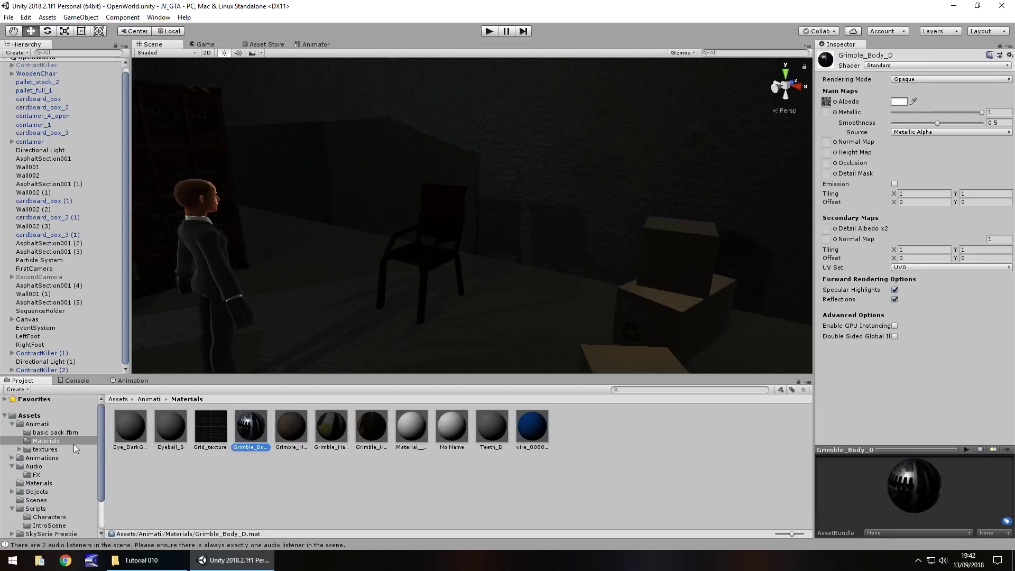
{"action": "left_click", "coordinate": [53, 449]}
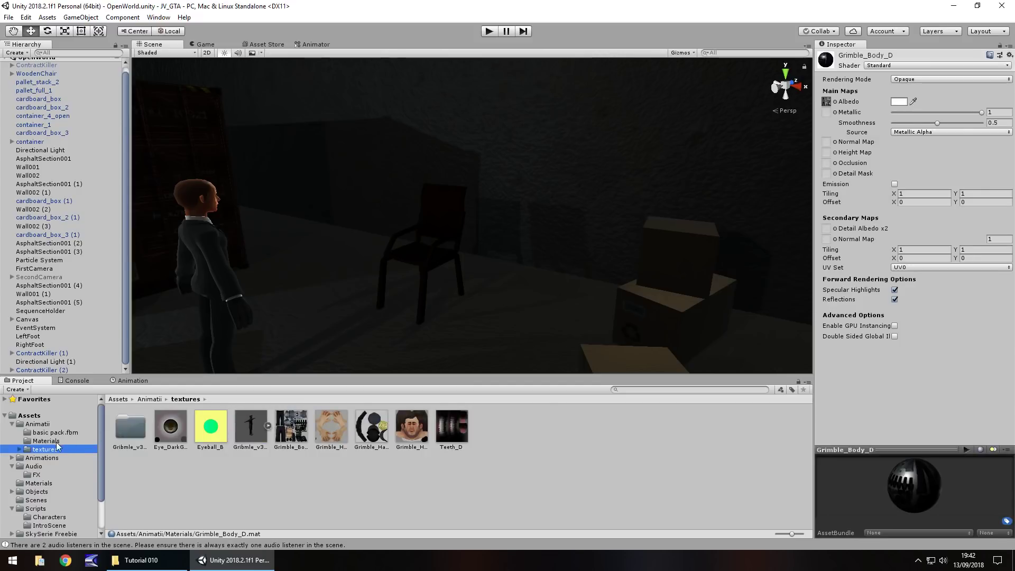
{"action": "left_click", "coordinate": [56, 442]}
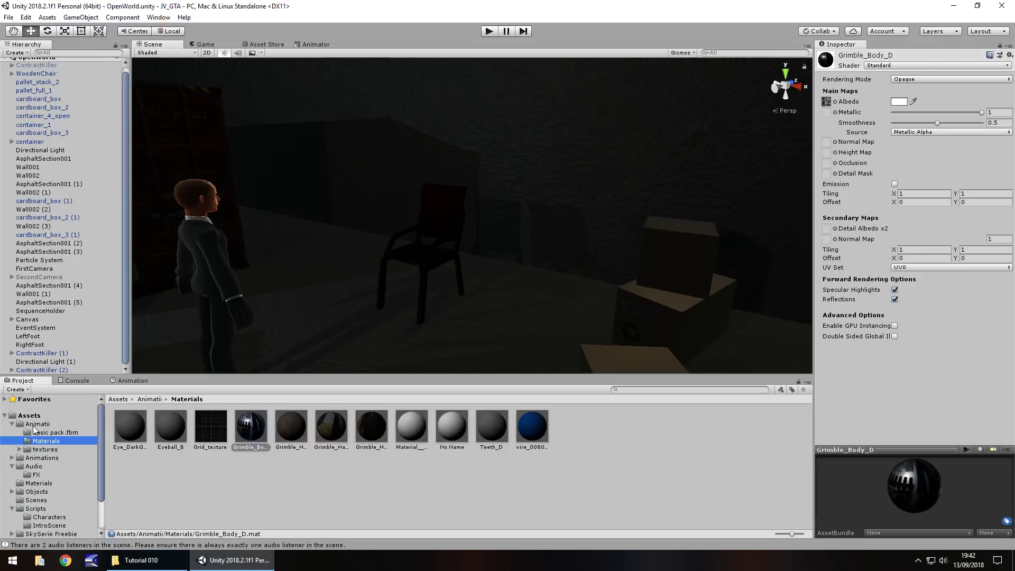
{"action": "left_click", "coordinate": [58, 426]}
{"action": "left_click_drag", "start_coordinate": [248, 427], "coordinate": [454, 246]}
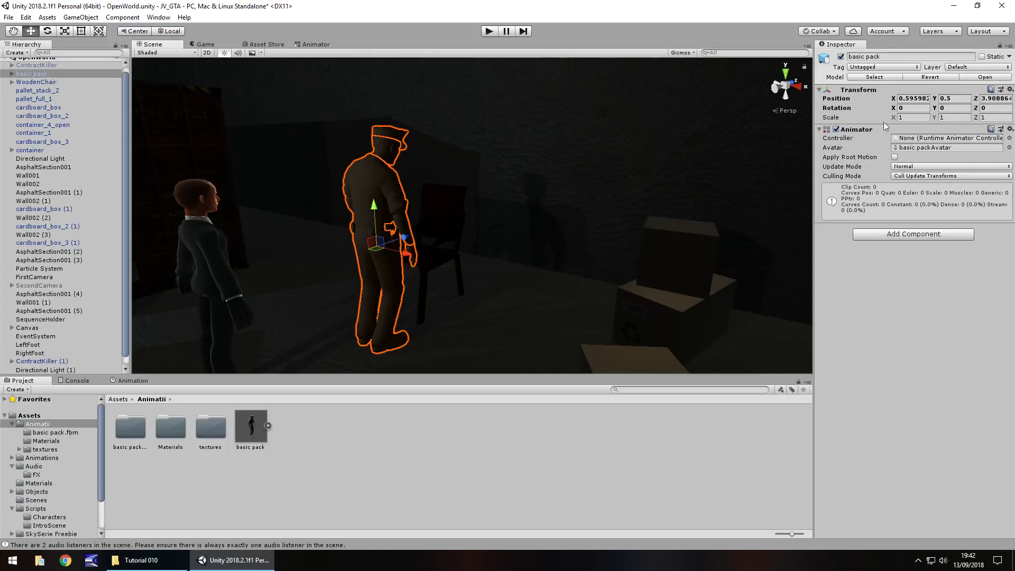
Set the character's Rotation Y to 180, move it nearer along Z, and frame it
{"action": "left_click", "coordinate": [951, 108]}
{"action": "type", "text": "180"}
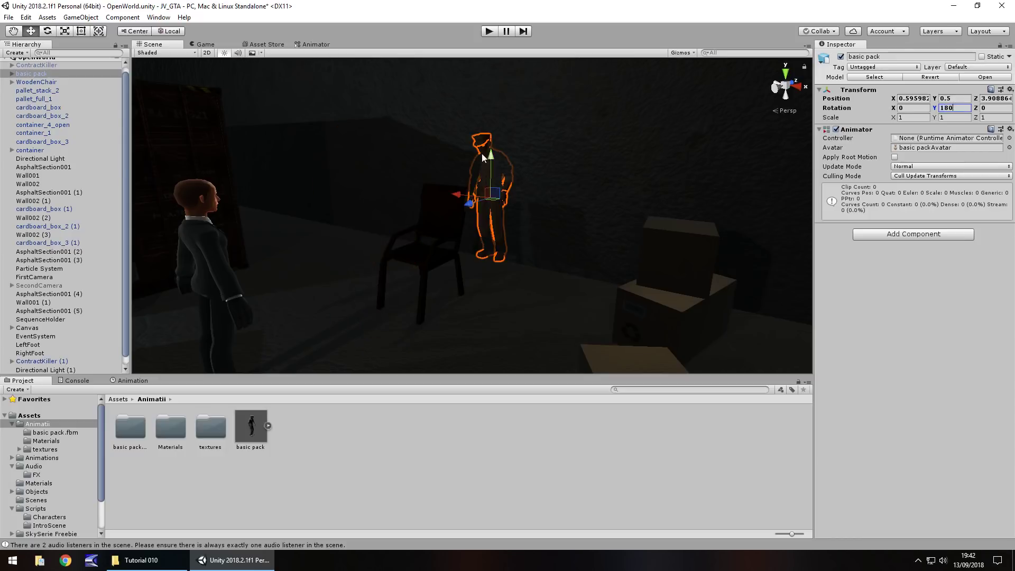
{"action": "mouse_move", "coordinate": [472, 203]}
{"action": "left_mouse_down"}
{"action": "mouse_move", "coordinate": [422, 218]}
{"action": "mouse_move", "coordinate": [470, 215]}
{"action": "left_mouse_up"}
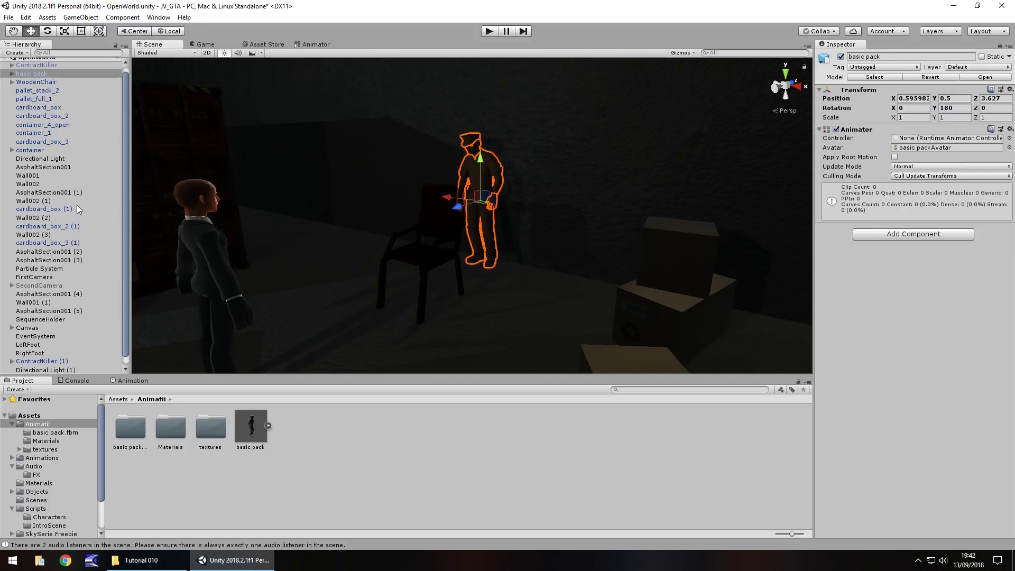
{"action": "key", "text": "f"}
{"action": "right_click_drag", "start_coordinate": [334, 198], "coordinate": [330, 227]}
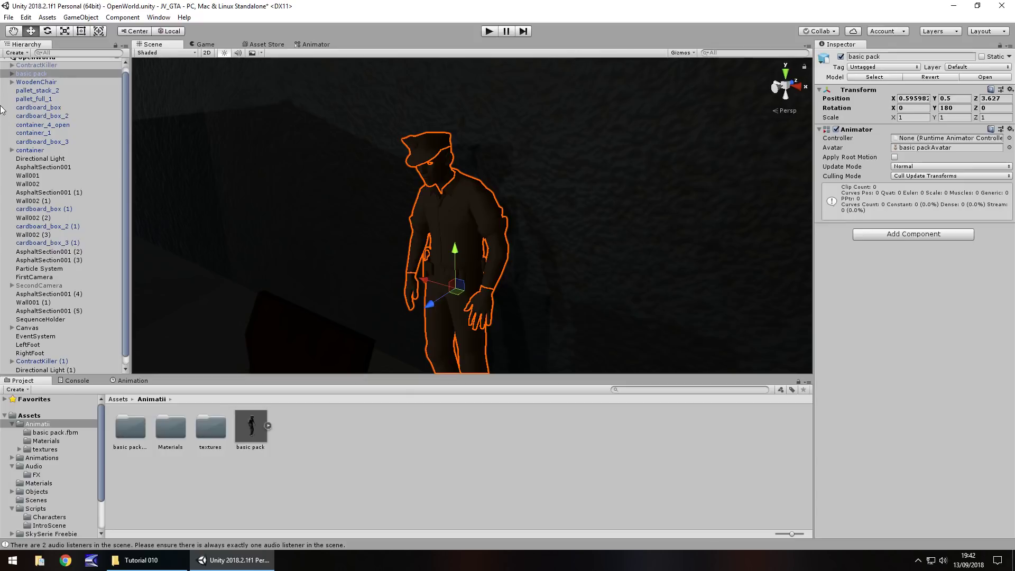
Rename the basic pack object in the Hierarchy to NPCChair
{"action": "left_click", "coordinate": [12, 74]}
{"action": "left_click", "coordinate": [32, 82]}
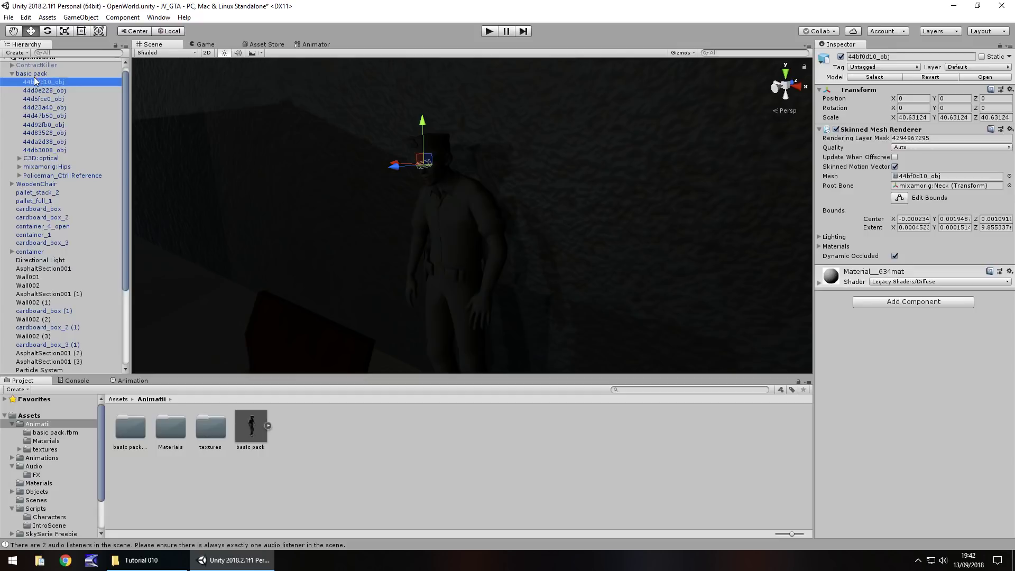
{"action": "left_click", "coordinate": [37, 75]}
{"action": "left_click", "coordinate": [37, 76]}
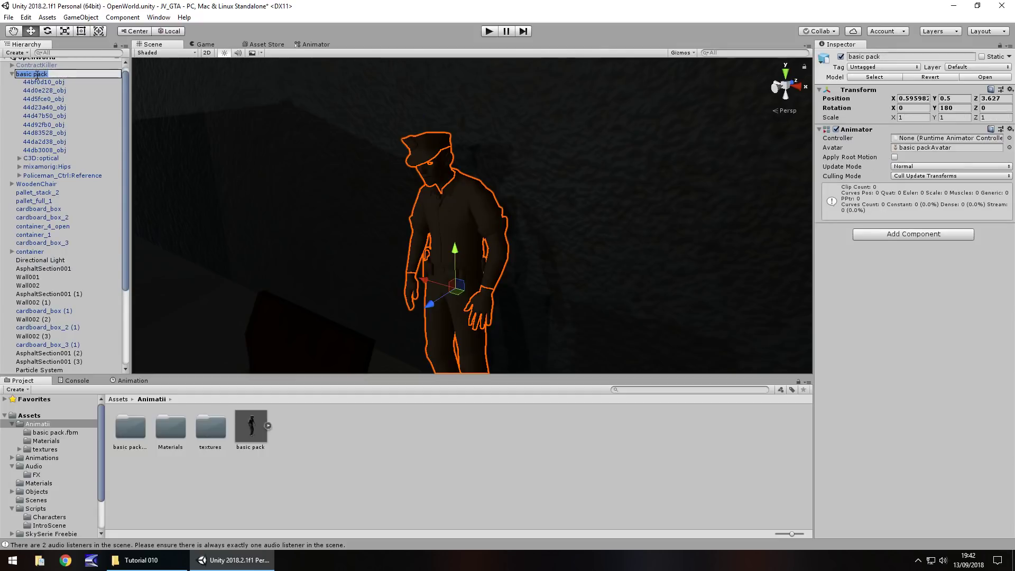
{"action": "type", "text": "N"}
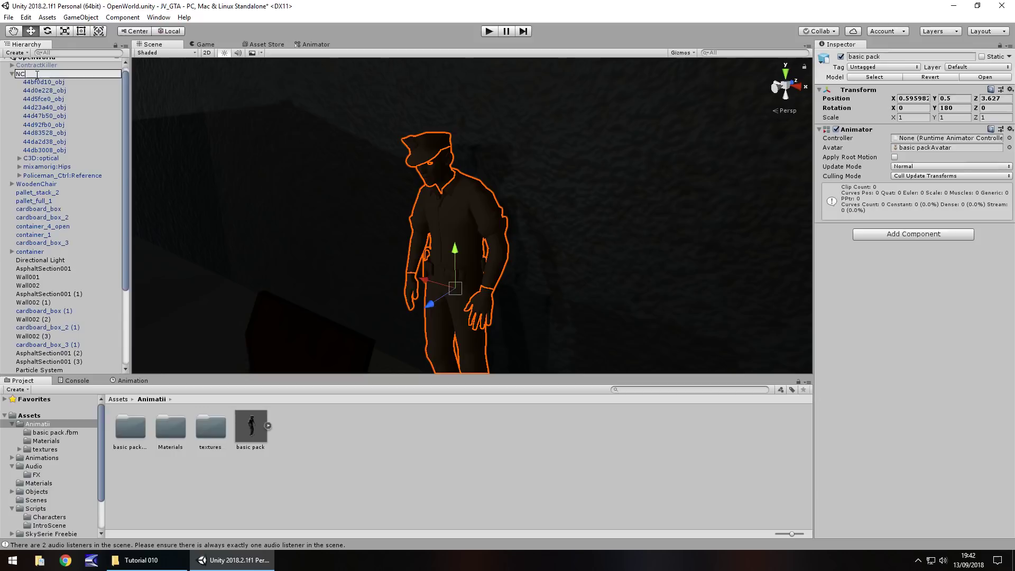
{"action": "type", "text": "PCChair"}
{"action": "key", "text": "Return"}
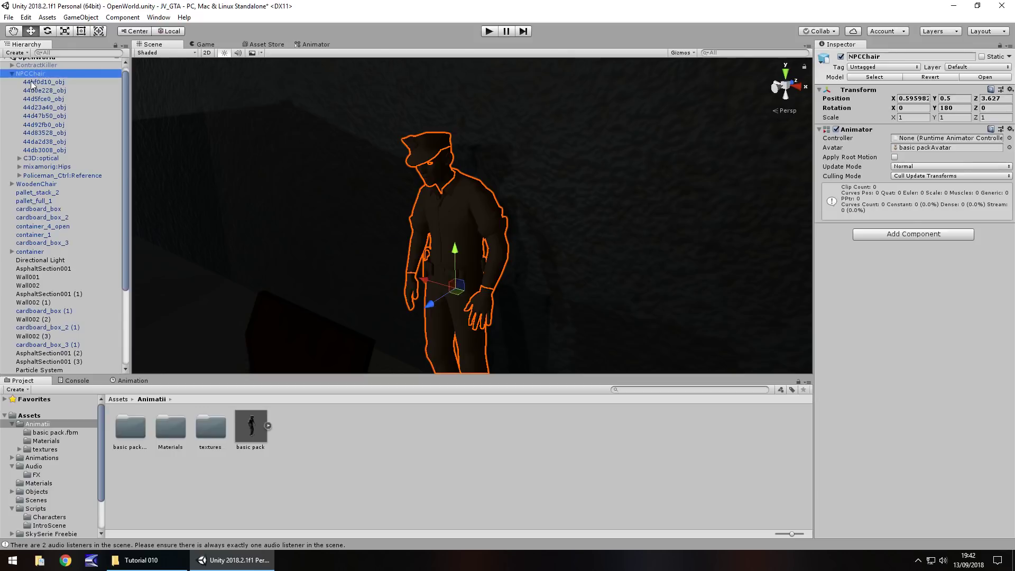
Apply the Grimble_Hands_D material to the 44d0e228_obj hands mesh
{"action": "left_click", "coordinate": [36, 82]}
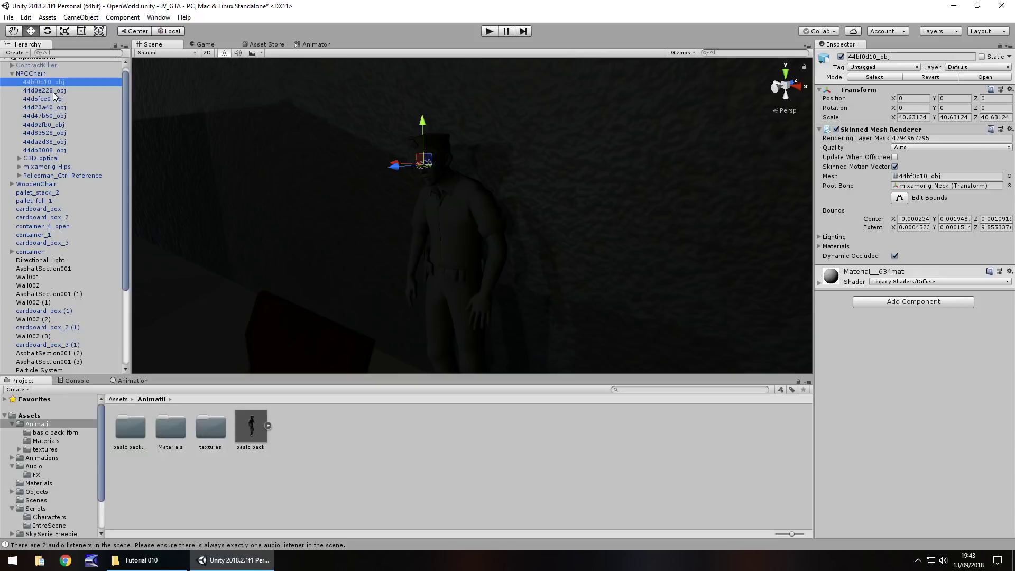
{"action": "left_click", "coordinate": [53, 93]}
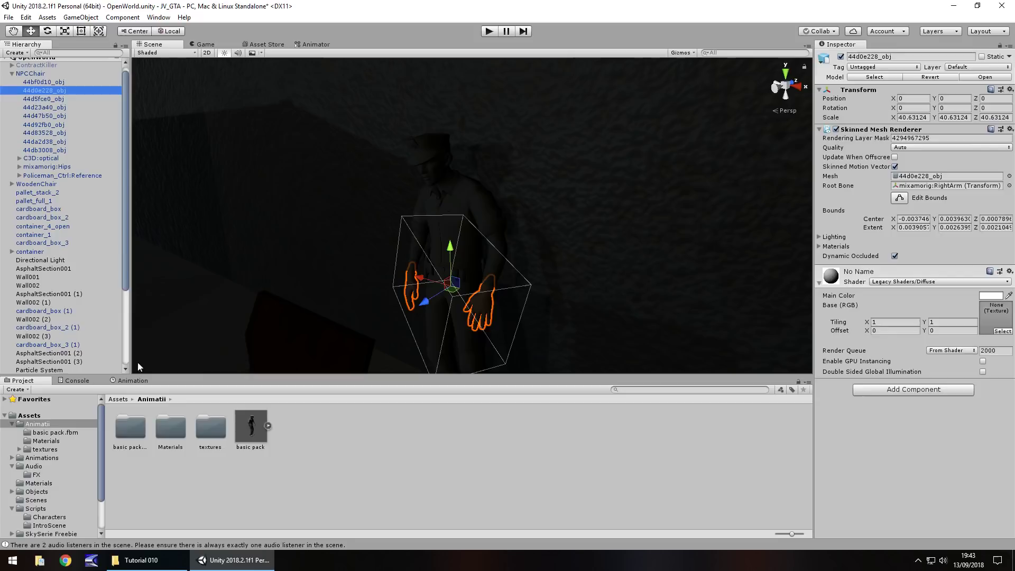
{"action": "left_click", "coordinate": [46, 441]}
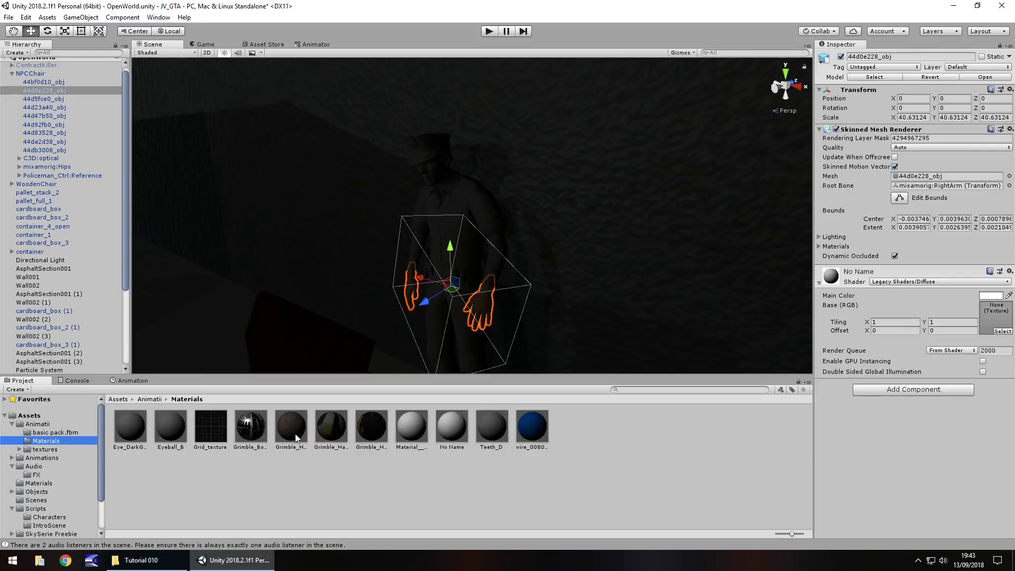
{"action": "left_click_drag", "start_coordinate": [289, 429], "coordinate": [65, 93]}
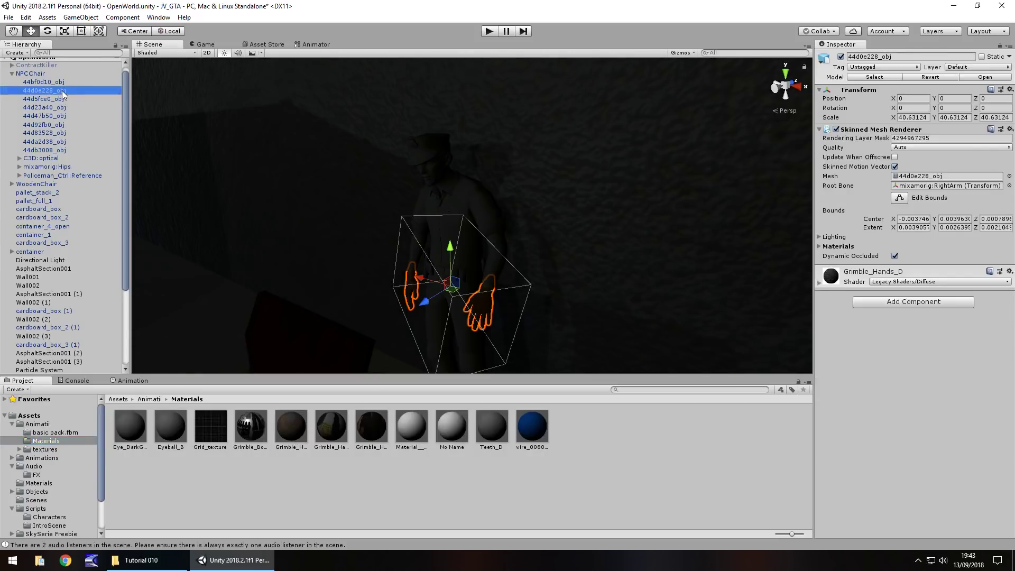
Give the 44d5fce0_obj body mesh the Grimble_Body_D material, then reselect NPCChair
{"action": "left_click", "coordinate": [53, 98]}
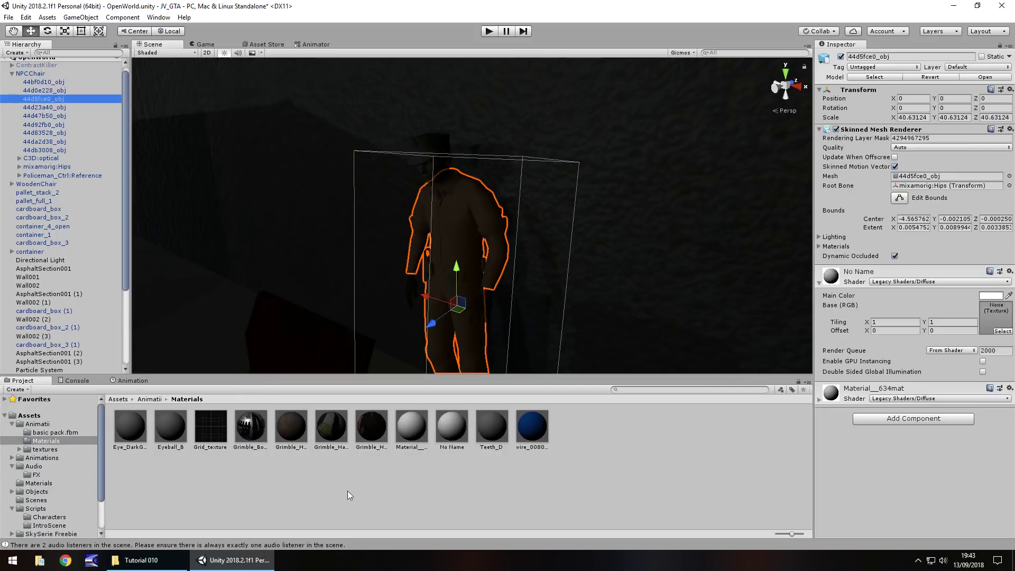
{"action": "left_click_drag", "start_coordinate": [296, 447], "coordinate": [53, 100]}
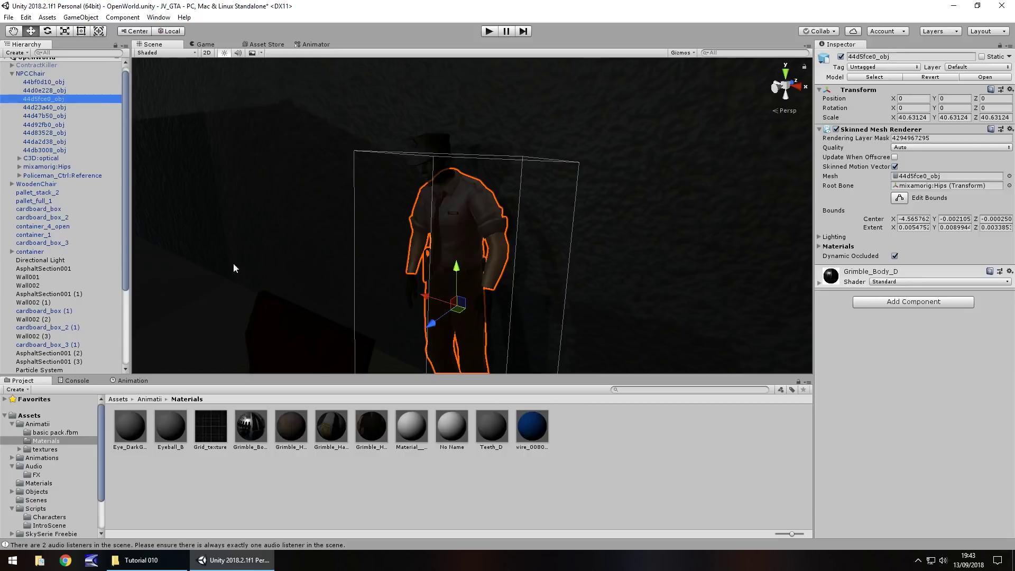
{"action": "left_click", "coordinate": [65, 74]}
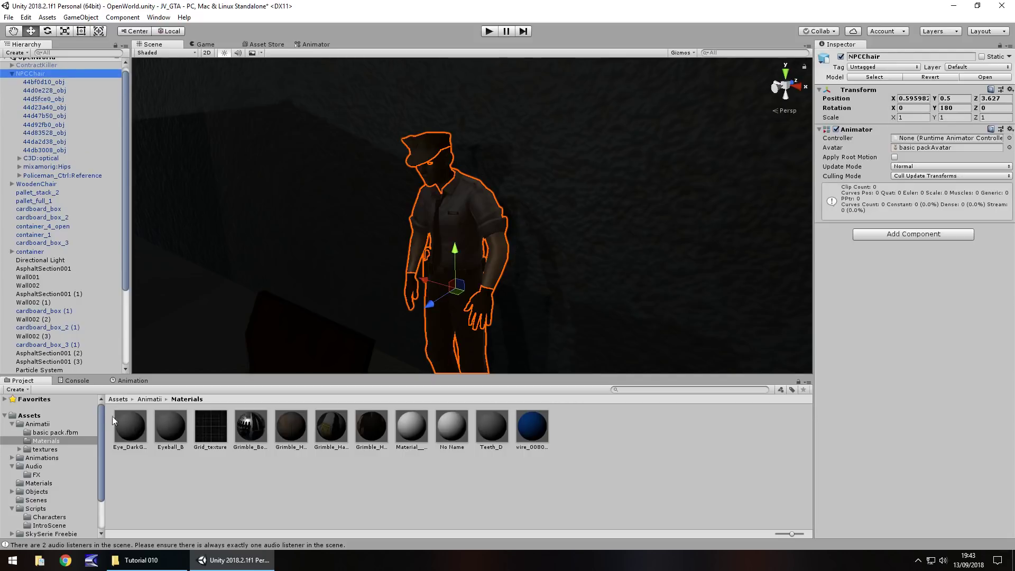
Extract the sitting down clip from the basic pack model as a standalone file
{"action": "left_click", "coordinate": [37, 425]}
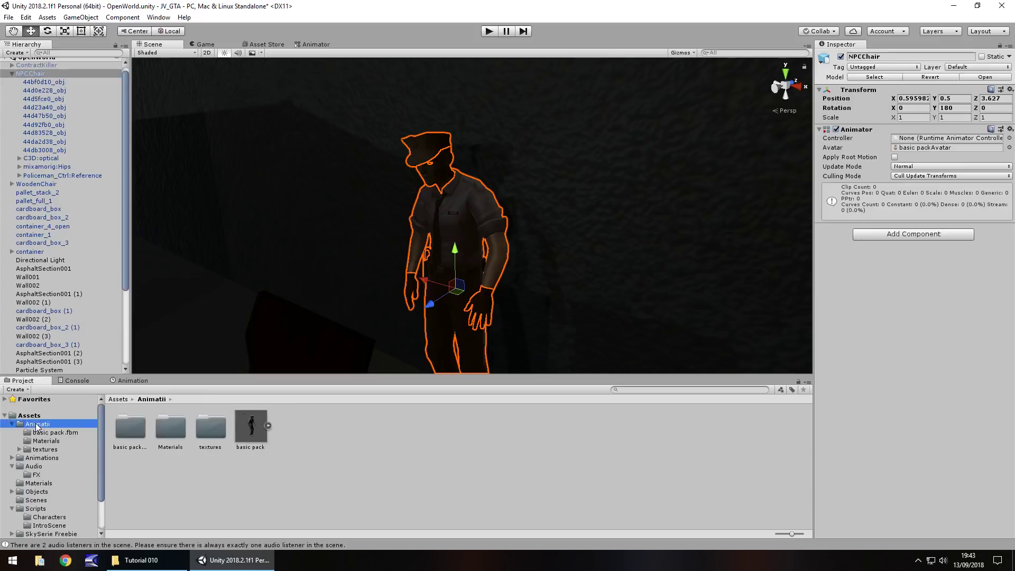
{"action": "left_click", "coordinate": [268, 426]}
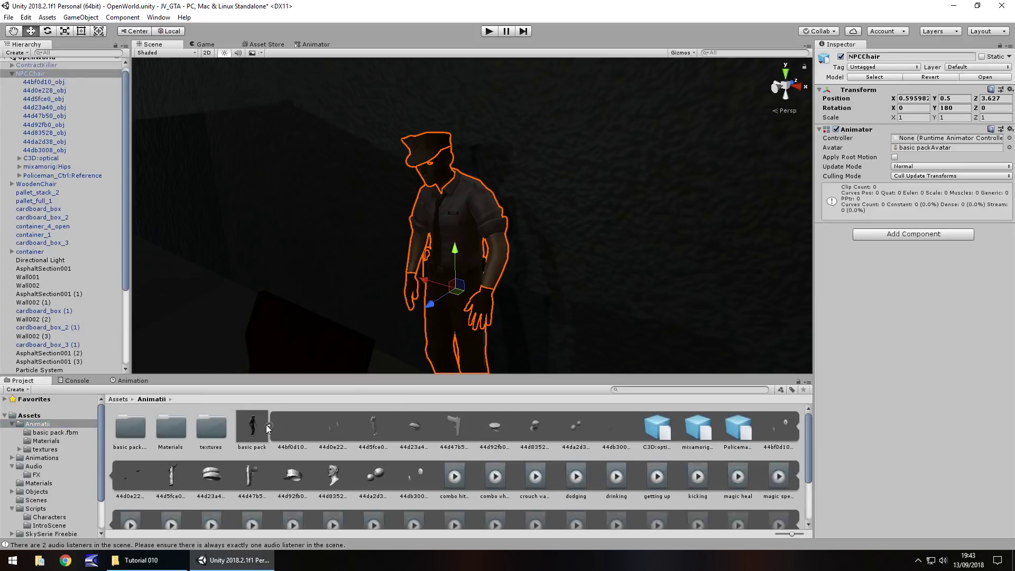
{"action": "scroll", "coordinate": [676, 481], "scroll_direction": "down", "scroll_amount": 1}
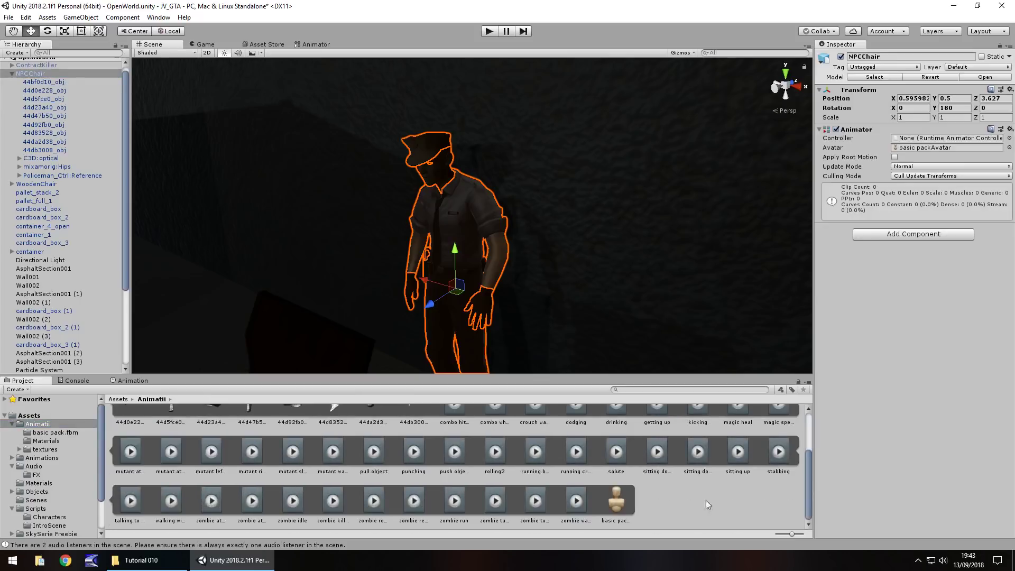
{"action": "left_click", "coordinate": [658, 452]}
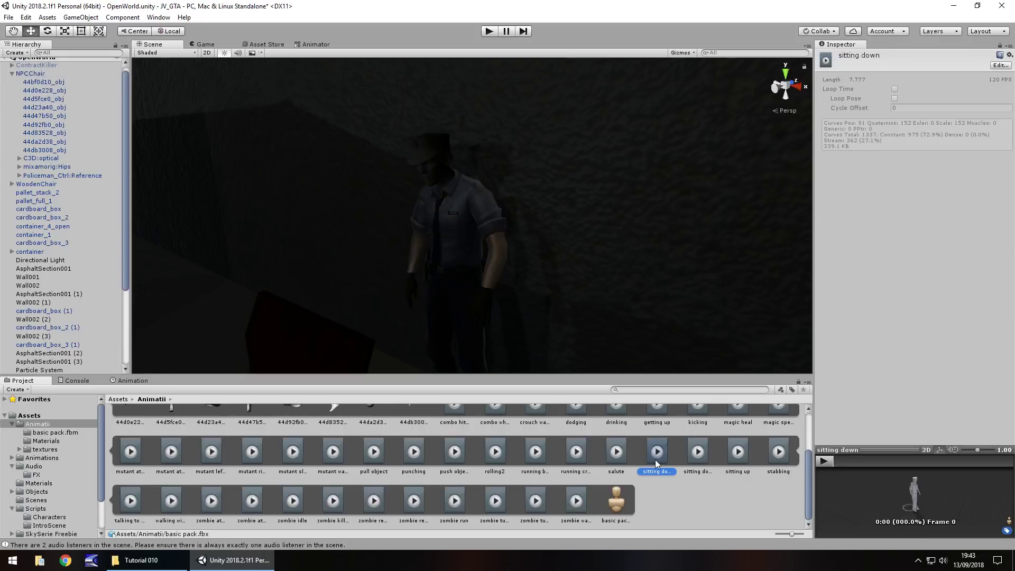
{"action": "key", "text": "ctrl+d"}
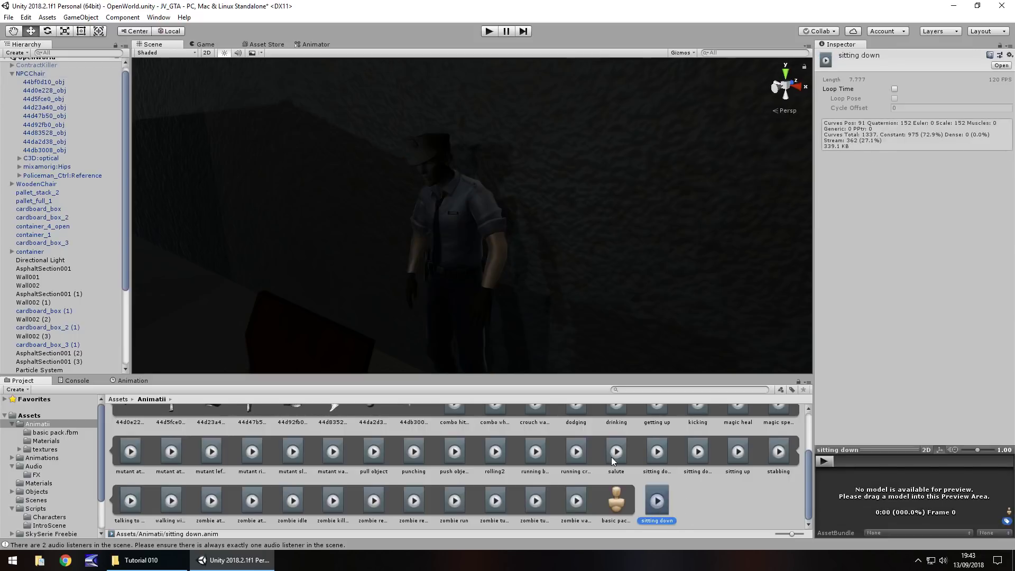
Apply the sitting down clip to NPCChair, creating its NPCChair Animator Controller
{"action": "scroll", "coordinate": [423, 457], "scroll_direction": "up", "scroll_amount": 2}
{"action": "left_click", "coordinate": [258, 426]}
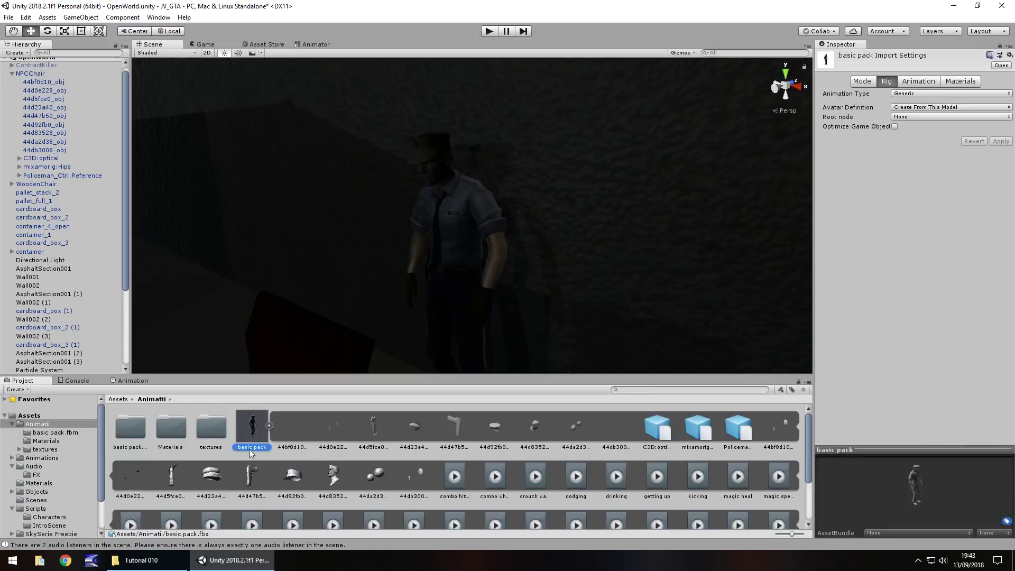
{"action": "left_click", "coordinate": [269, 427]}
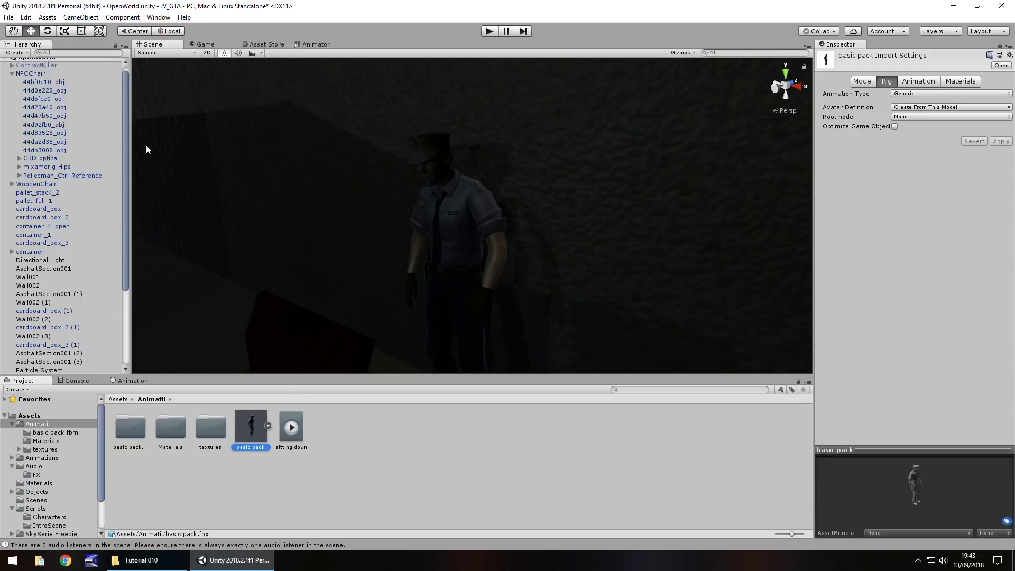
{"action": "left_click_drag", "start_coordinate": [223, 305], "coordinate": [43, 73]}
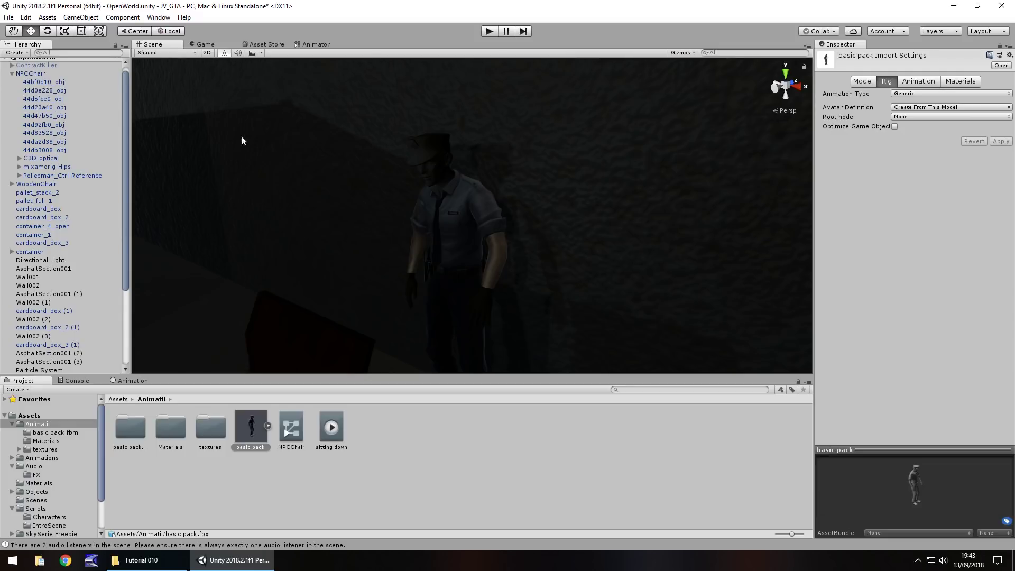
Play-test the scene to check the policeman's sitting animation
{"action": "left_click", "coordinate": [489, 31]}
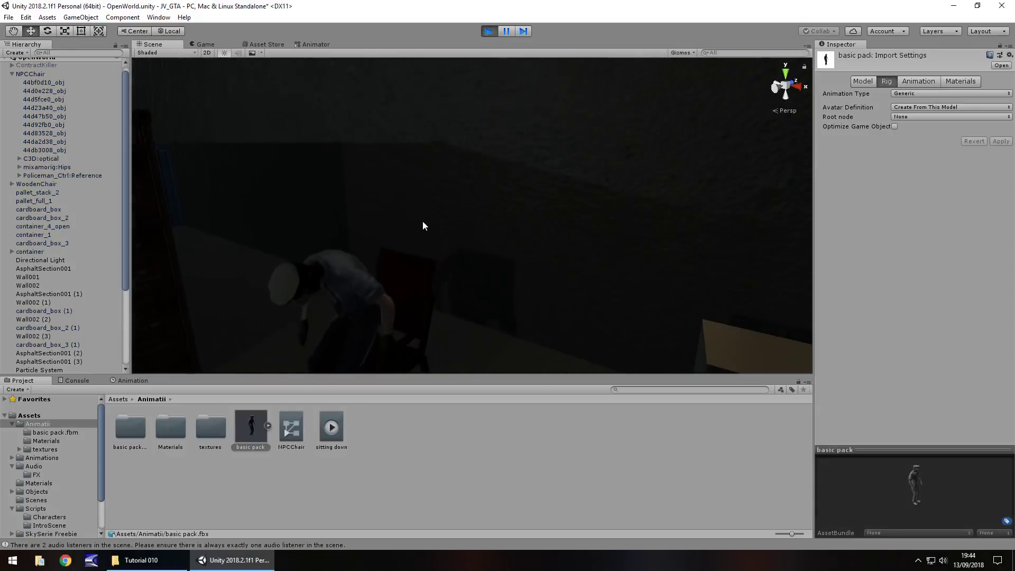
{"action": "key", "text": "q"}
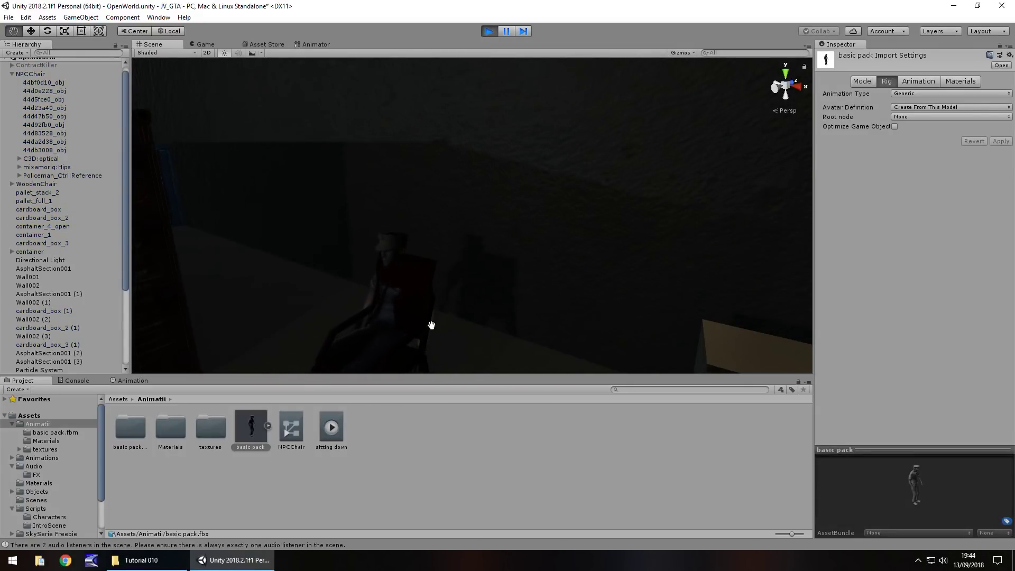
{"action": "scroll", "coordinate": [432, 325], "scroll_direction": "up", "scroll_amount": 3}
{"action": "key", "text": "w"}
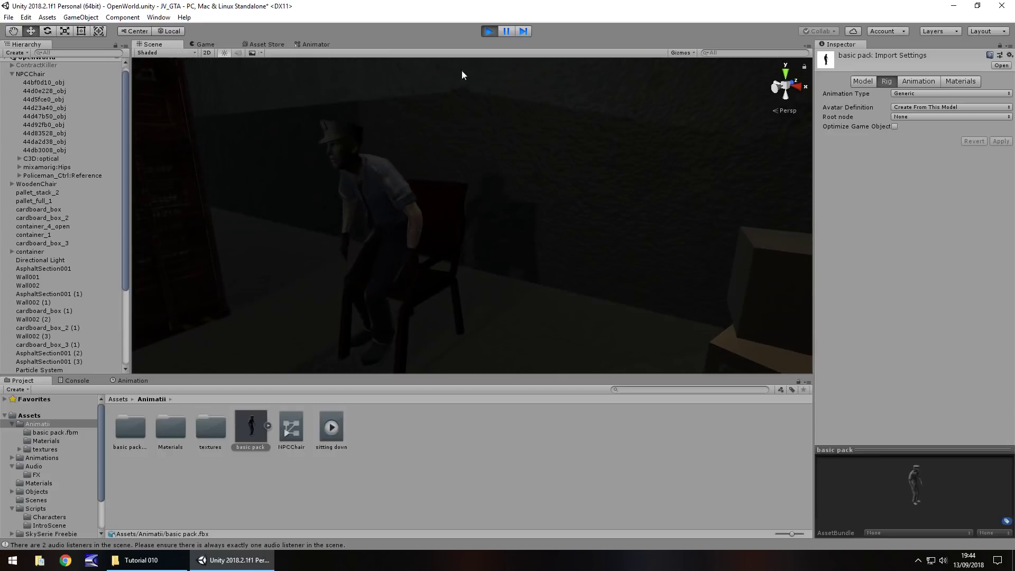
{"action": "left_click", "coordinate": [490, 31]}
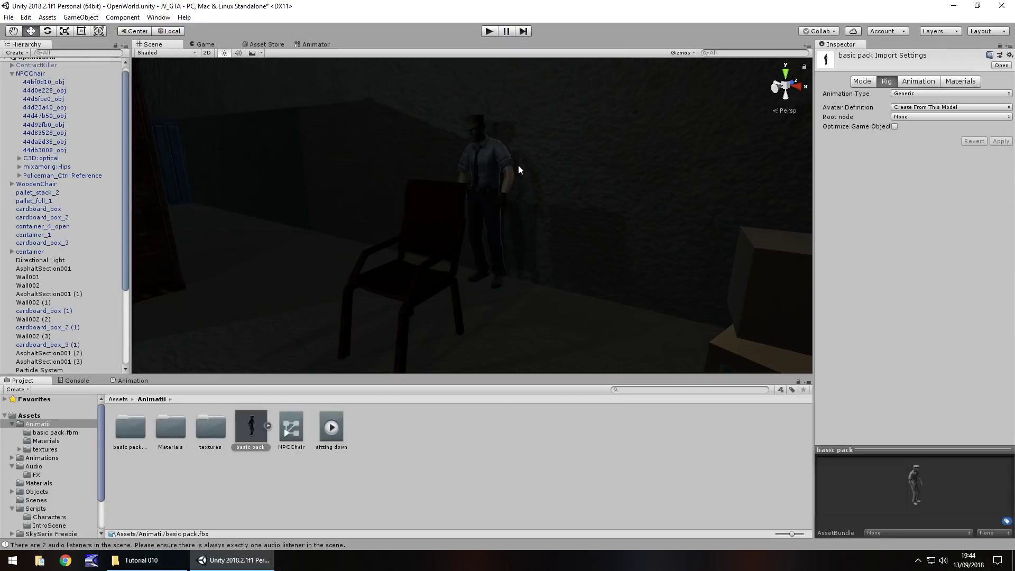
Move the policeman closer to the chair and play again to watch him sit
{"action": "left_click", "coordinate": [490, 167]}
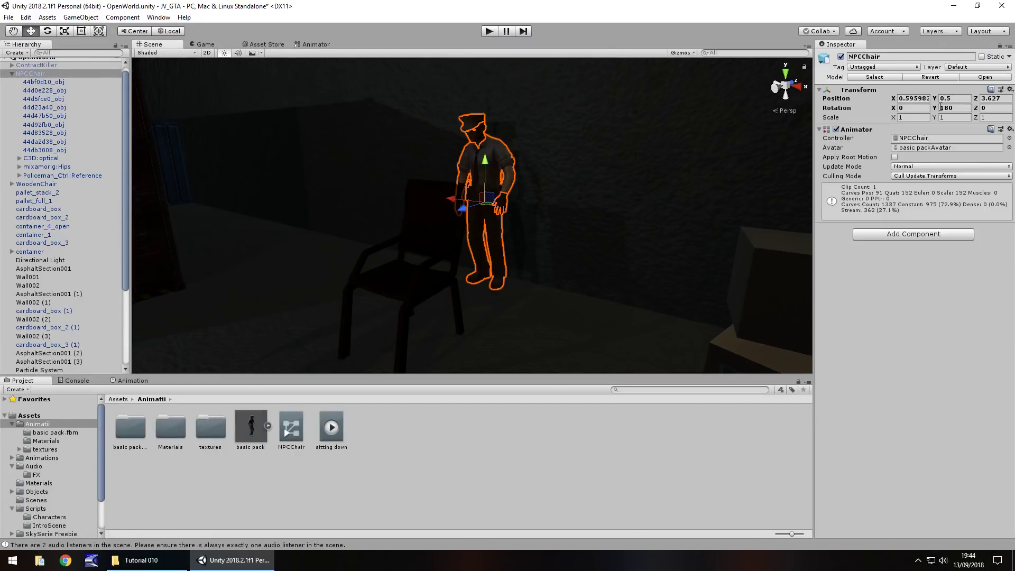
{"action": "left_click_drag", "start_coordinate": [452, 199], "coordinate": [471, 213]}
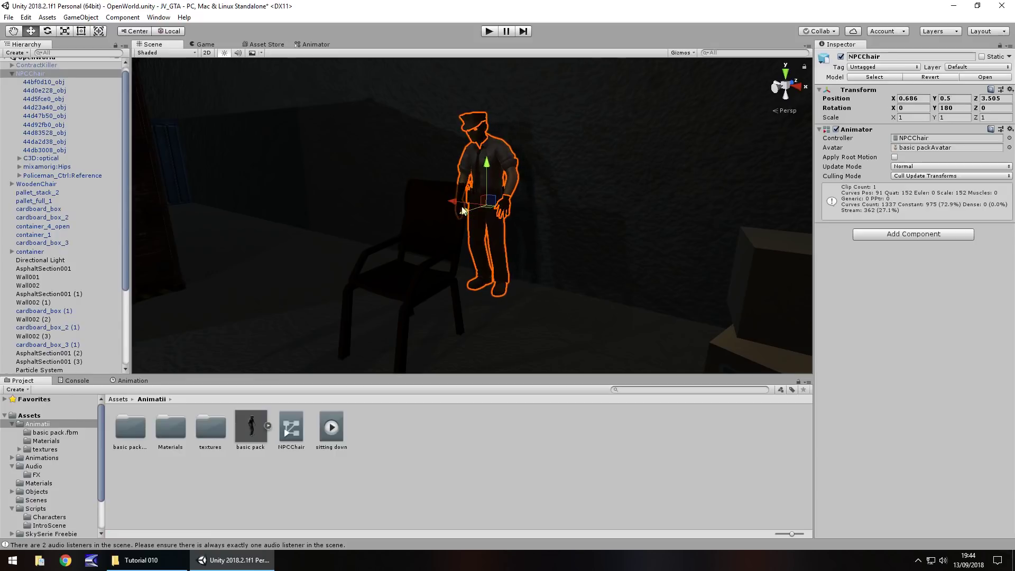
{"action": "key", "text": "ctrl+p"}
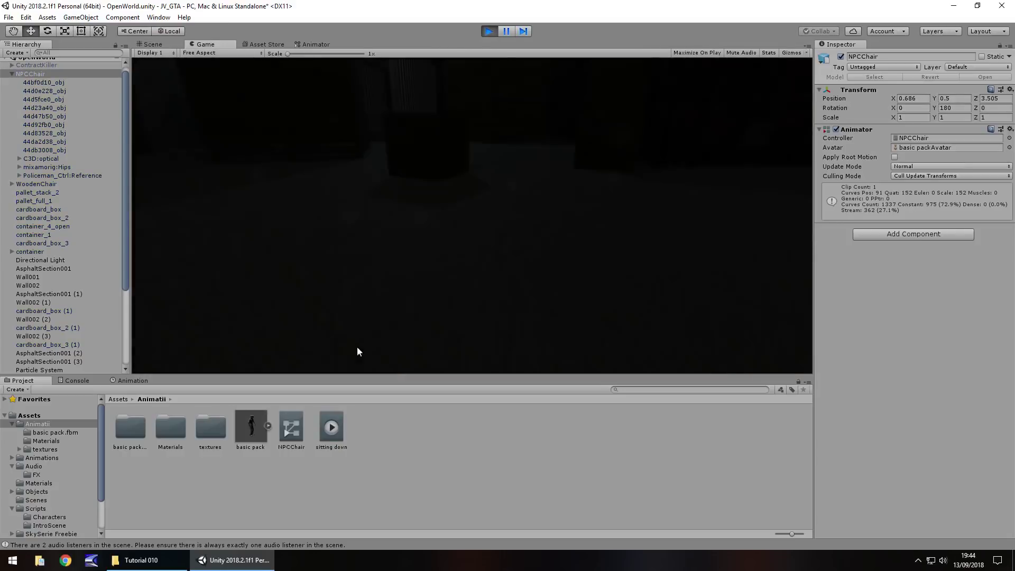
{"action": "left_click", "coordinate": [153, 45]}
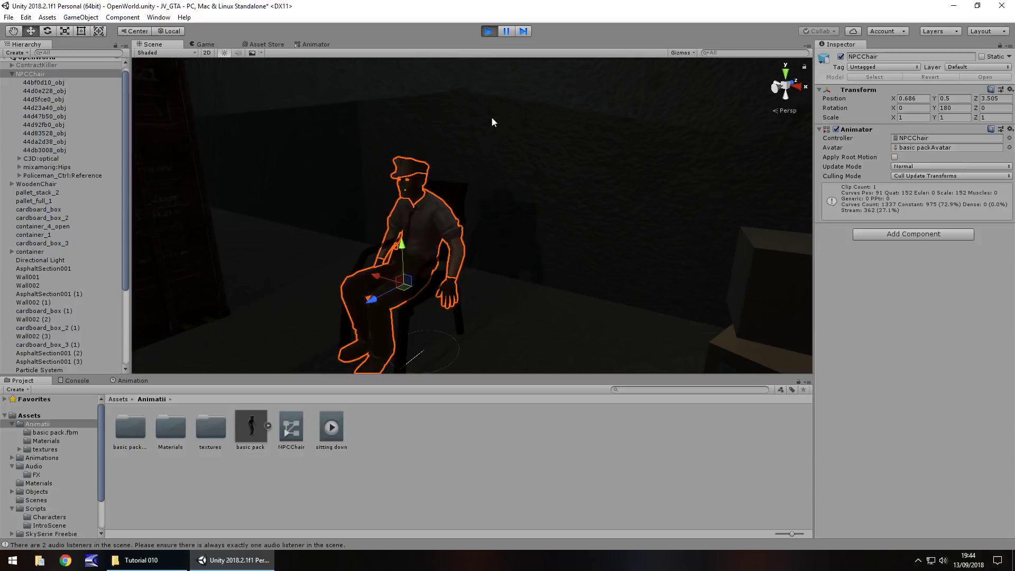
{"action": "left_click", "coordinate": [488, 31]}
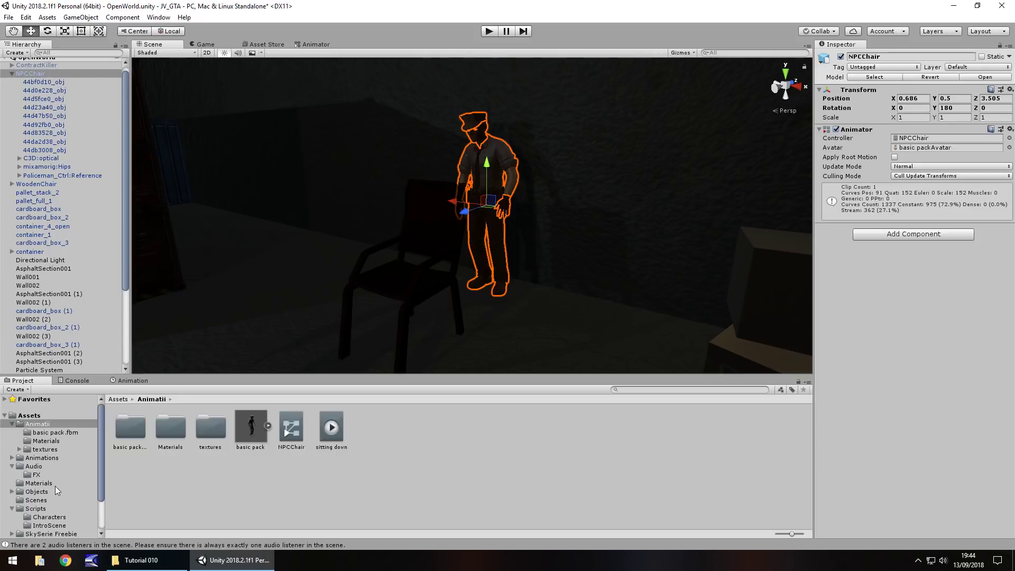
Show the Objects folder with its Container and shipping-container subfolders
{"action": "left_click", "coordinate": [32, 493]}
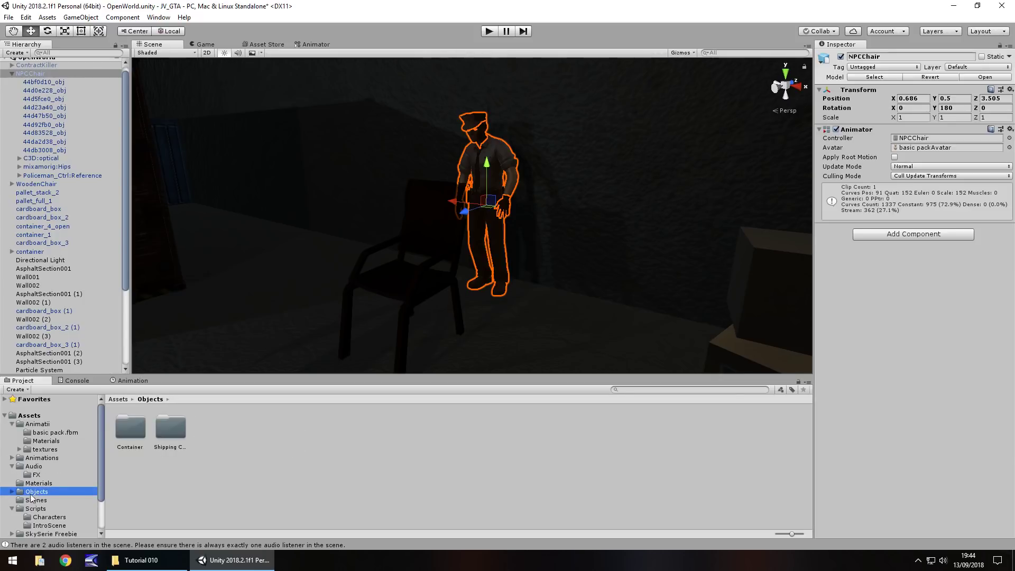
Drag BarrelBoxBag from the Tutorial 010 Explorer window into Unity's Objects folder
{"action": "left_click", "coordinate": [142, 560]}
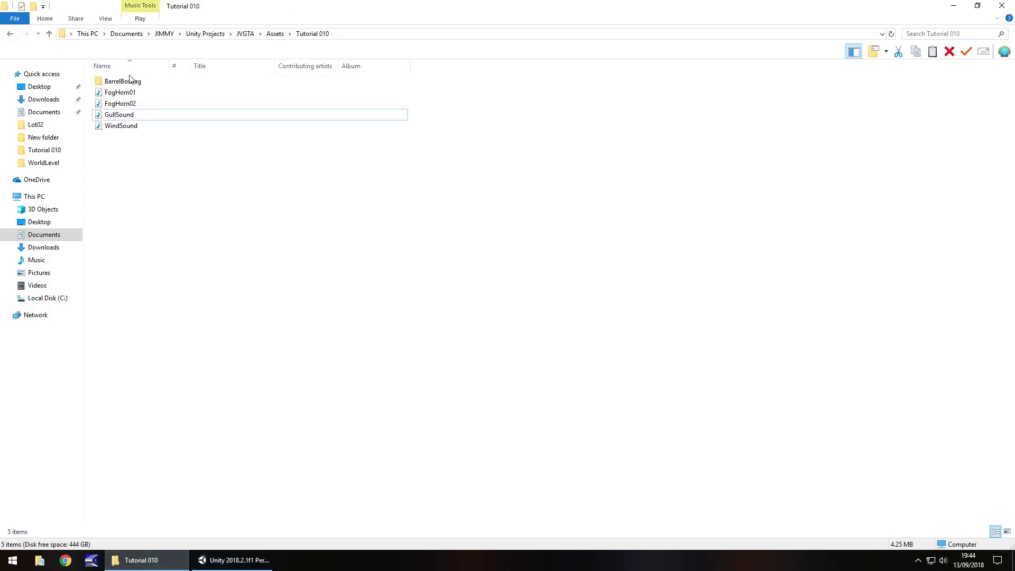
{"action": "left_click_drag", "start_coordinate": [112, 85], "coordinate": [215, 421]}
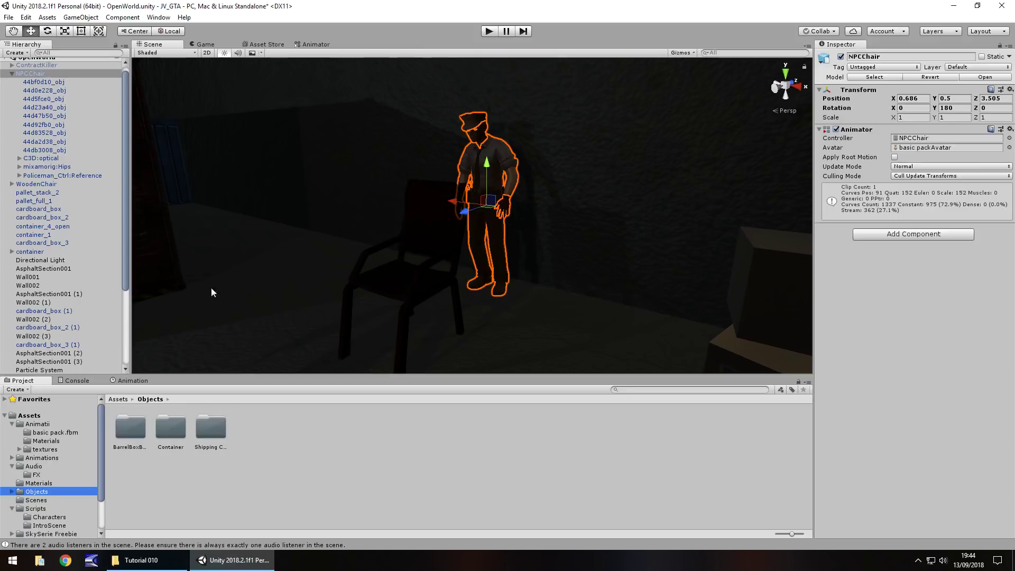
Add the Barrel_Boxes_Grain_Sack model from BarrelBoxBag > OBJ to the scene
{"action": "double_click", "coordinate": [123, 435]}
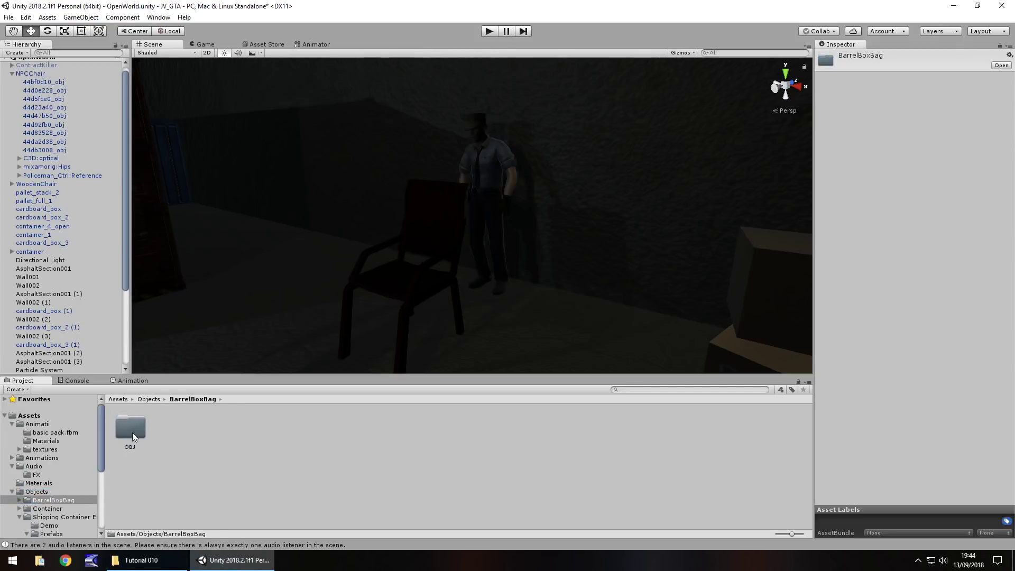
{"action": "double_click", "coordinate": [132, 432]}
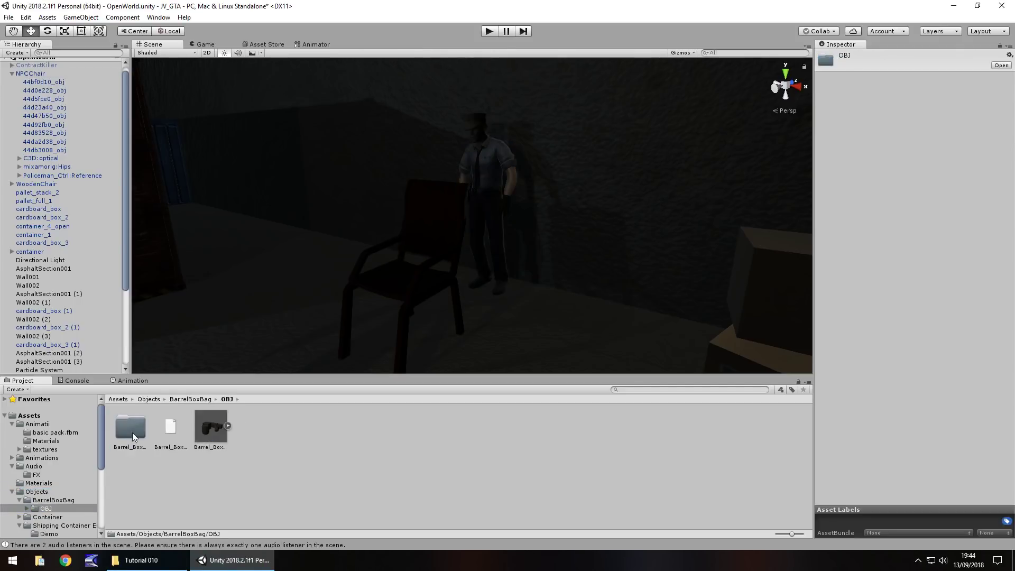
{"action": "left_click", "coordinate": [227, 426]}
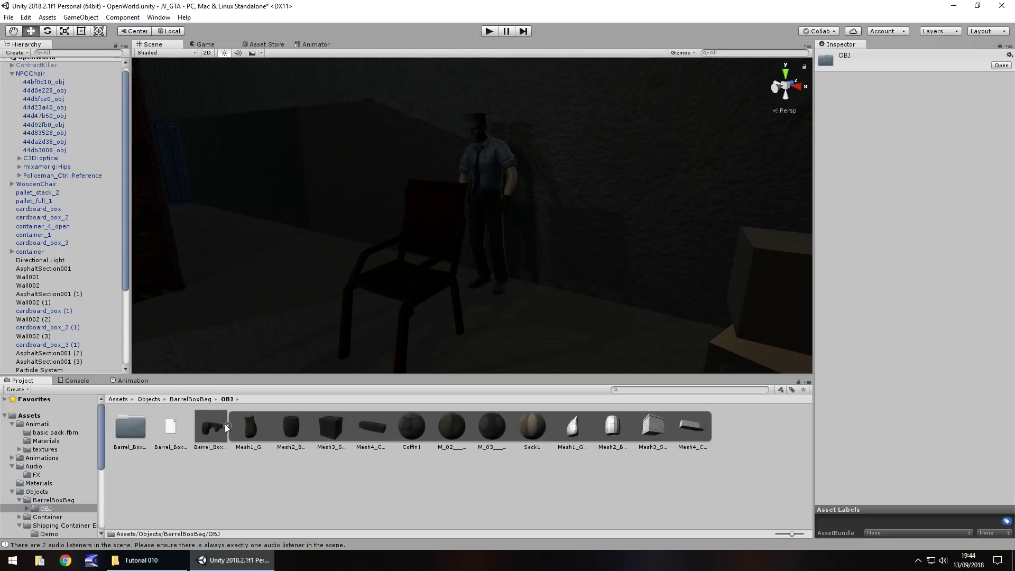
{"action": "left_click", "coordinate": [217, 435]}
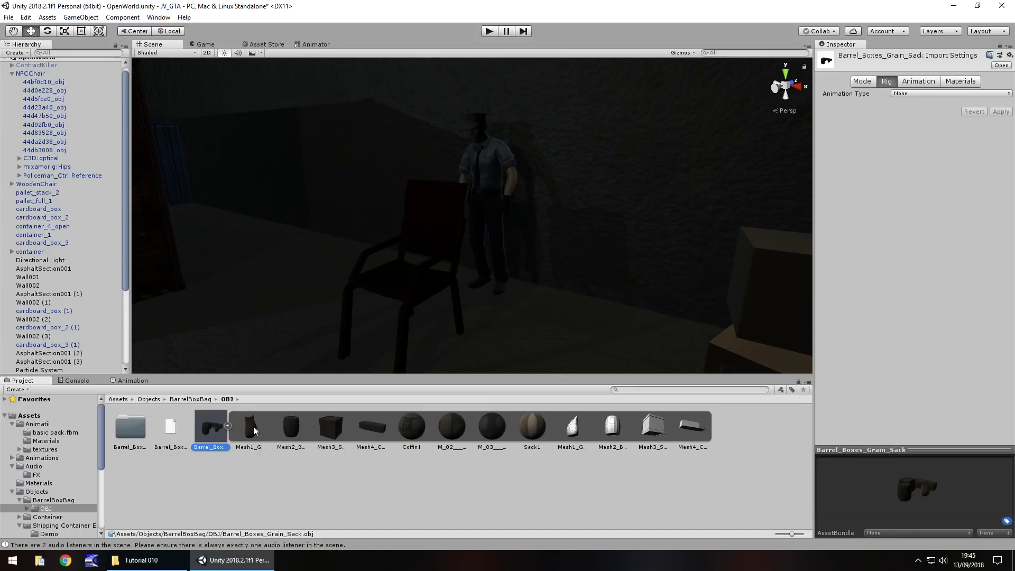
{"action": "left_click_drag", "start_coordinate": [255, 430], "coordinate": [335, 243]}
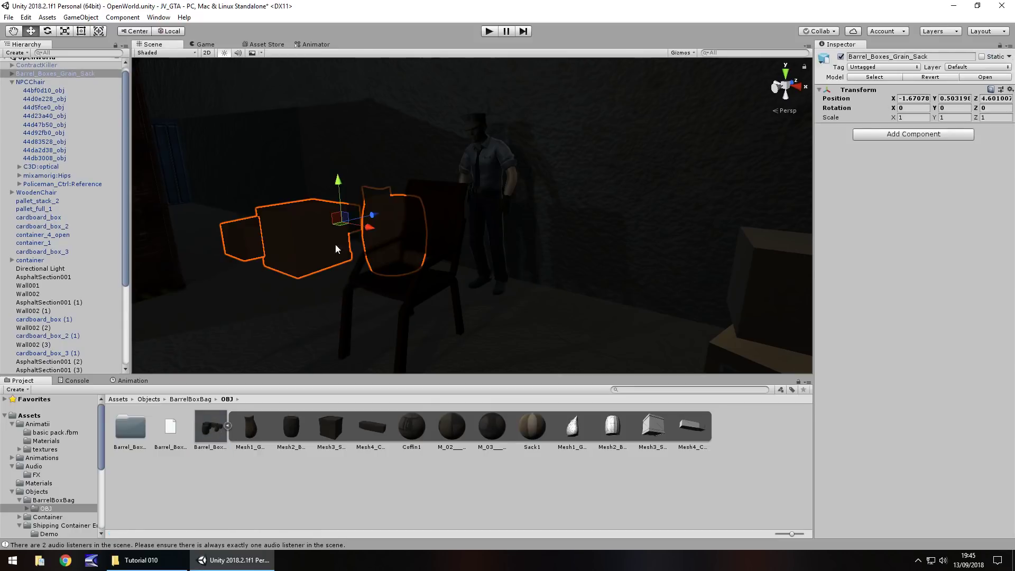
Reparent the grain sack mesh under NPCChair and delete the Barrel_Boxes_Grain_Sack group
{"action": "left_click", "coordinate": [12, 74]}
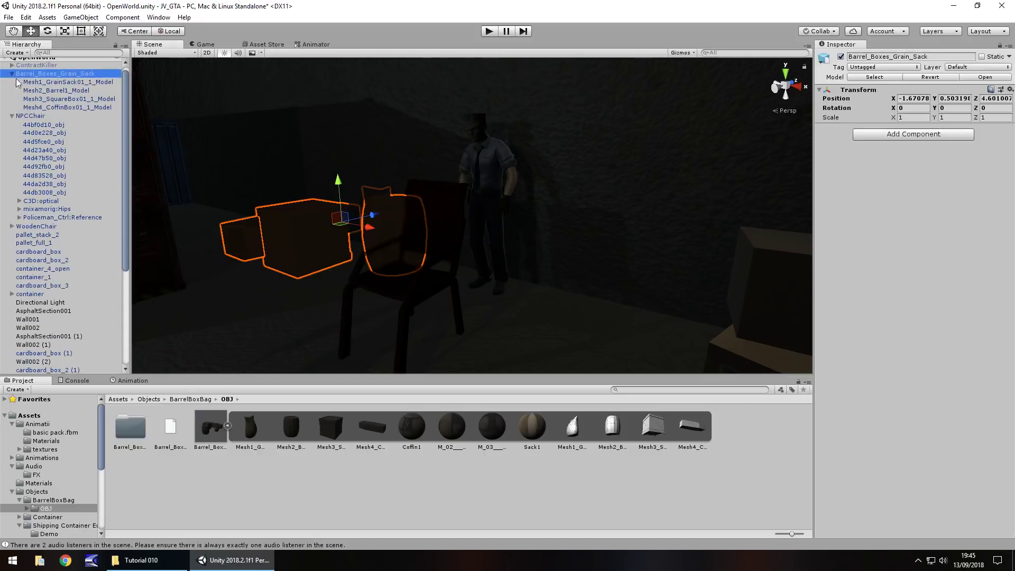
{"action": "left_click", "coordinate": [72, 83]}
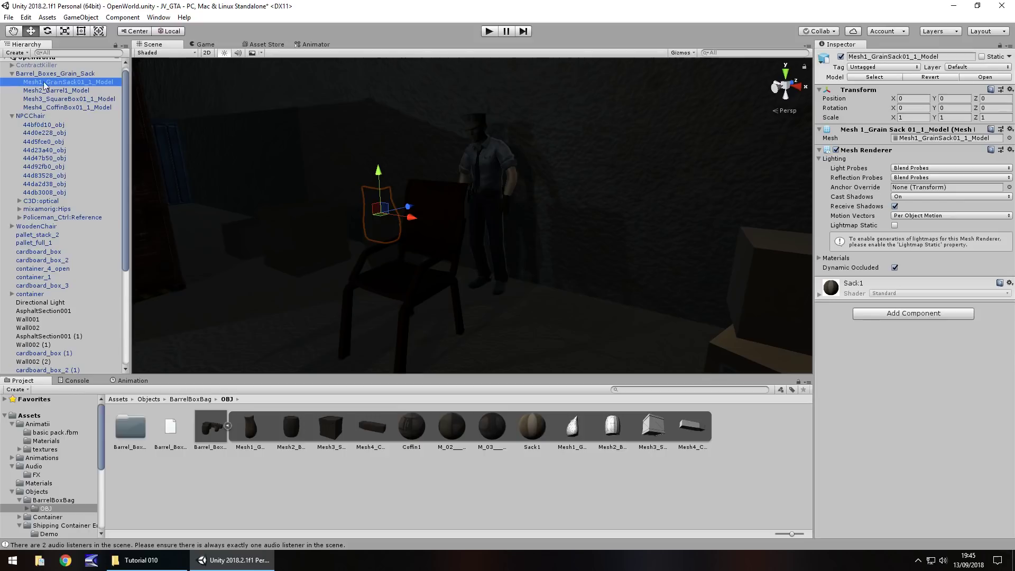
{"action": "left_click_drag", "start_coordinate": [58, 84], "coordinate": [35, 119]}
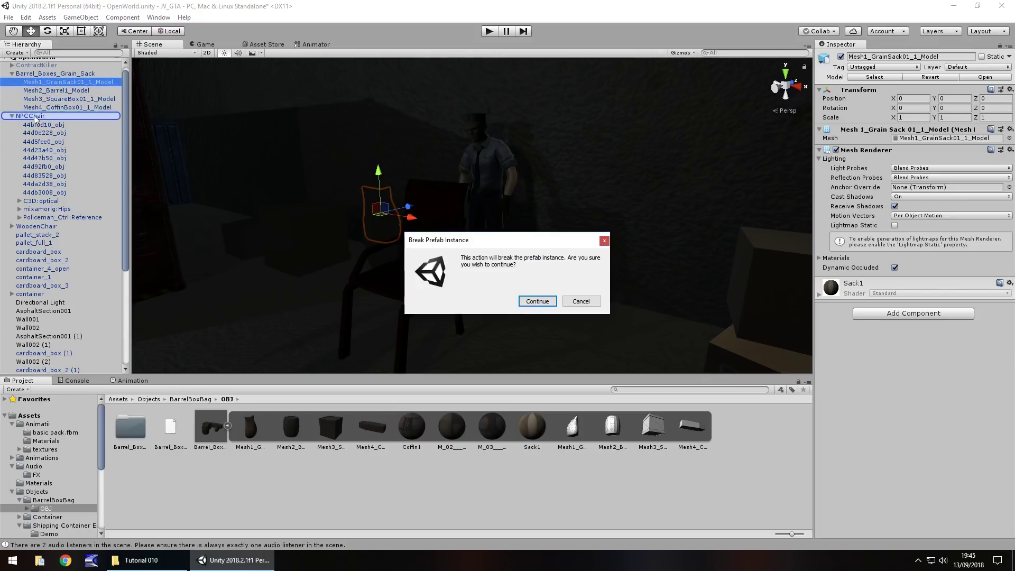
{"action": "left_click", "coordinate": [538, 301]}
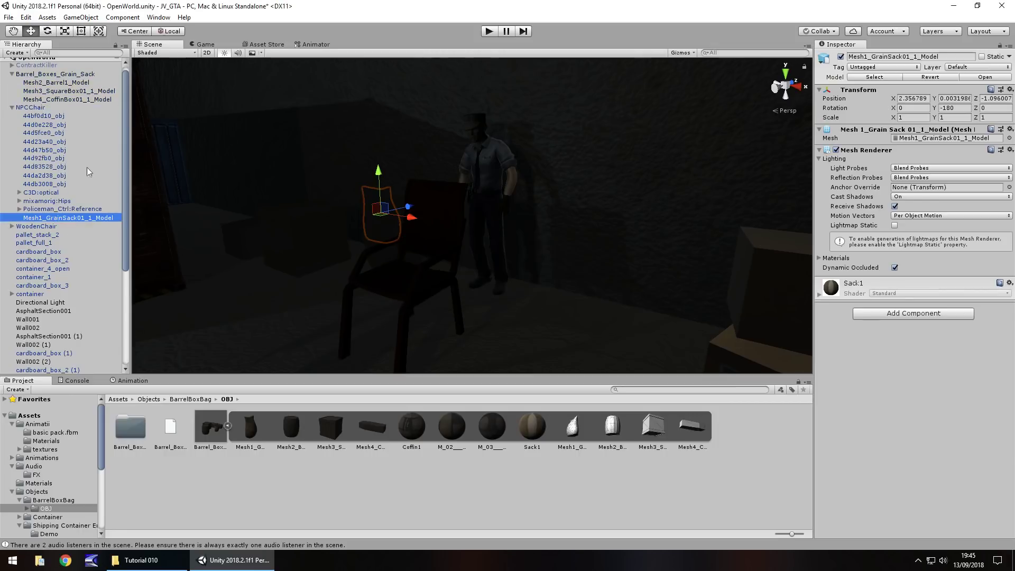
{"action": "left_click", "coordinate": [68, 77]}
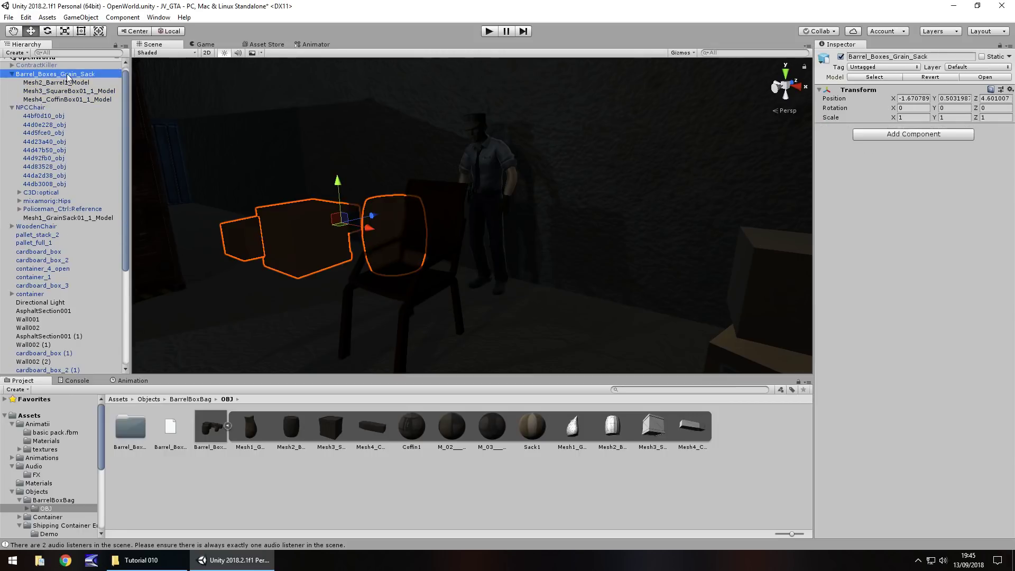
{"action": "key", "text": "Delete"}
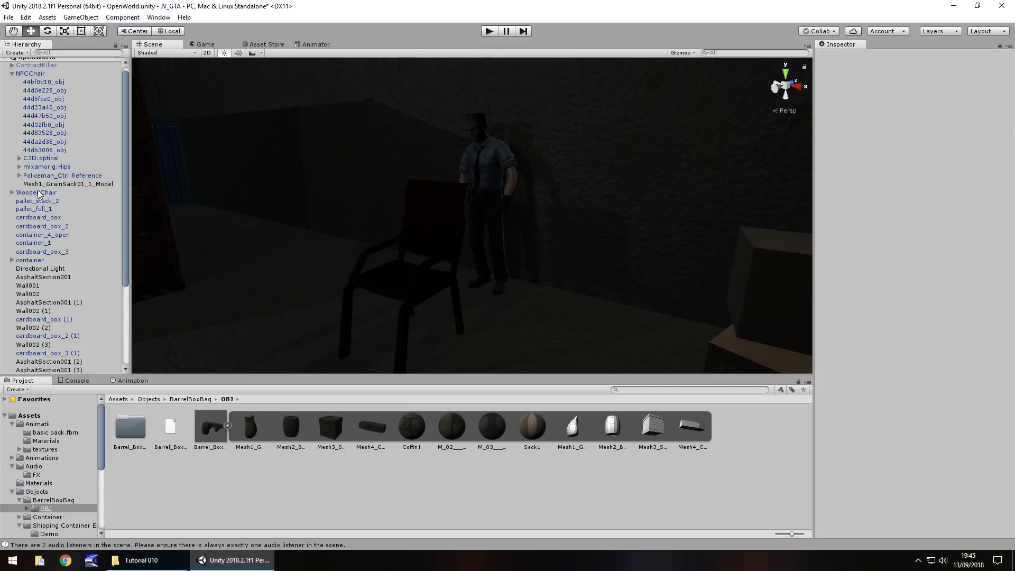
Set the grain sack's Position X, Y and Z to 0
{"action": "left_click", "coordinate": [40, 184]}
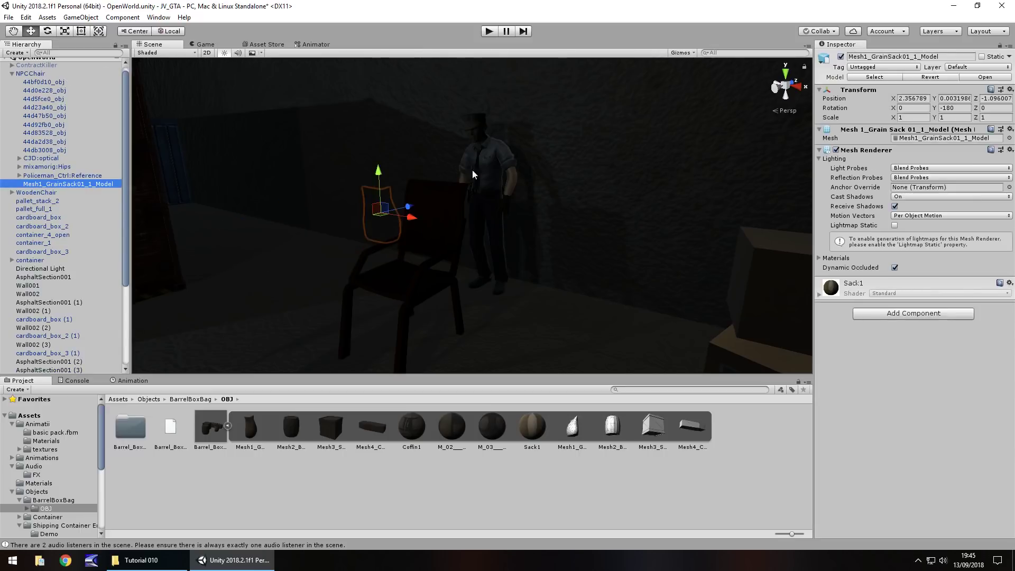
{"action": "left_click", "coordinate": [920, 99]}
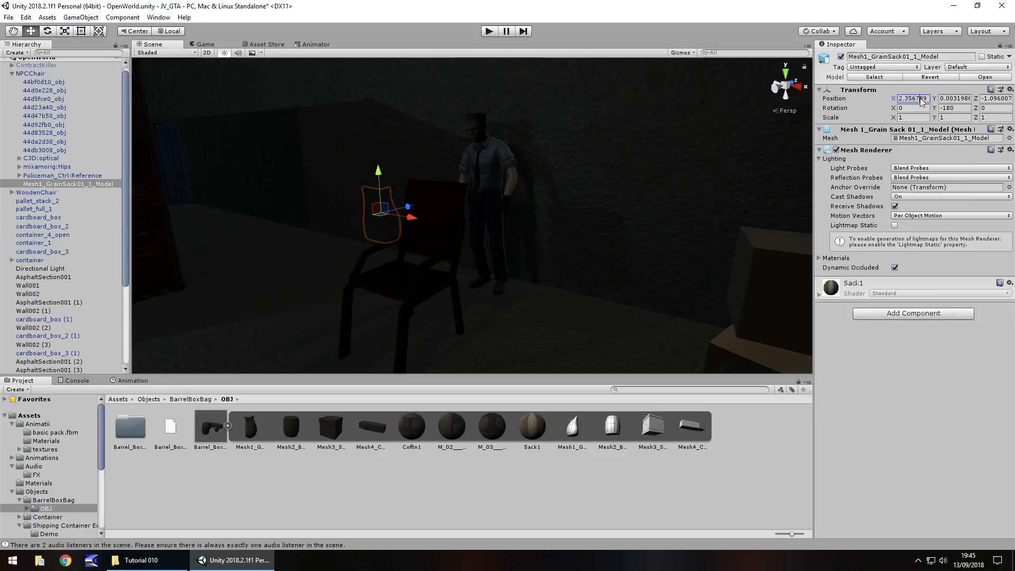
{"action": "type", "text": "0"}
{"action": "key", "text": "Tab"}
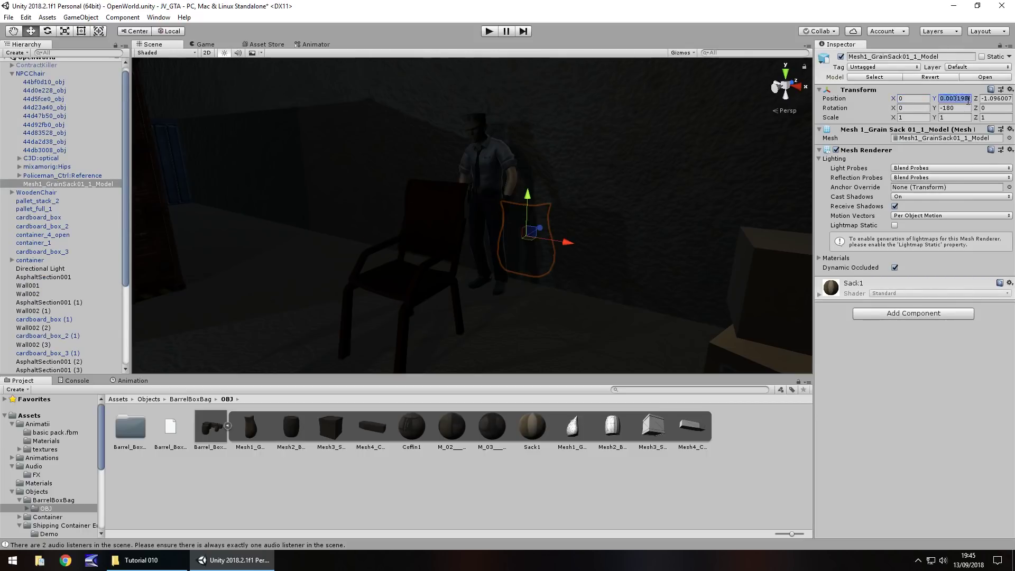
{"action": "type", "text": "0"}
{"action": "key", "text": "Tab"}
{"action": "type", "text": "0"}
Raise the sack in front of the policeman to about 0.23, 1.075, -0.416
{"action": "left_click_drag", "start_coordinate": [478, 238], "coordinate": [477, 87]}
{"action": "middle_click_drag", "start_coordinate": [478, 87], "coordinate": [439, 230]}
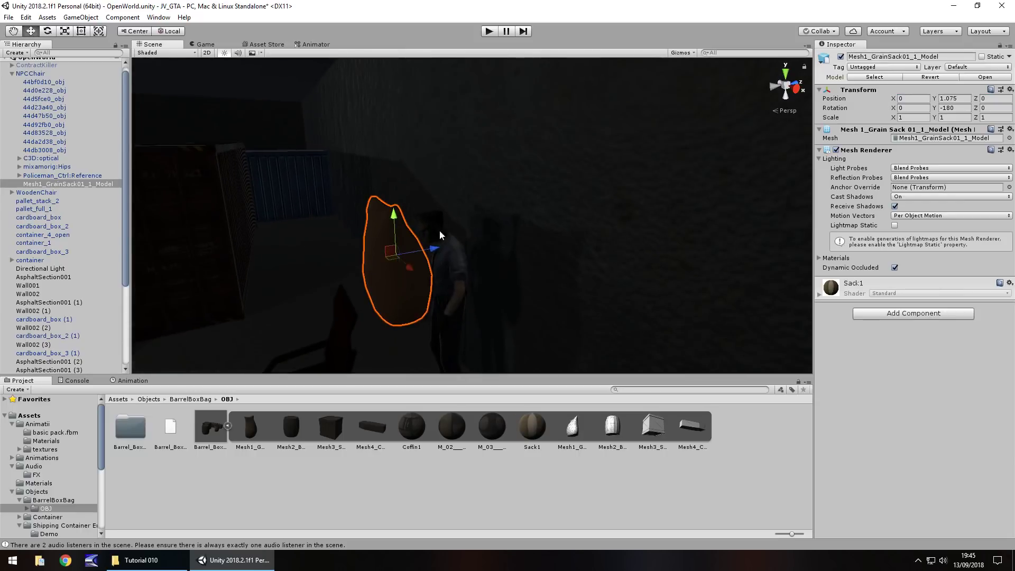
{"action": "left_click_drag", "start_coordinate": [431, 244], "coordinate": [482, 241]}
{"action": "left_click_drag", "start_coordinate": [391, 270], "coordinate": [488, 282], "text": "alt"}
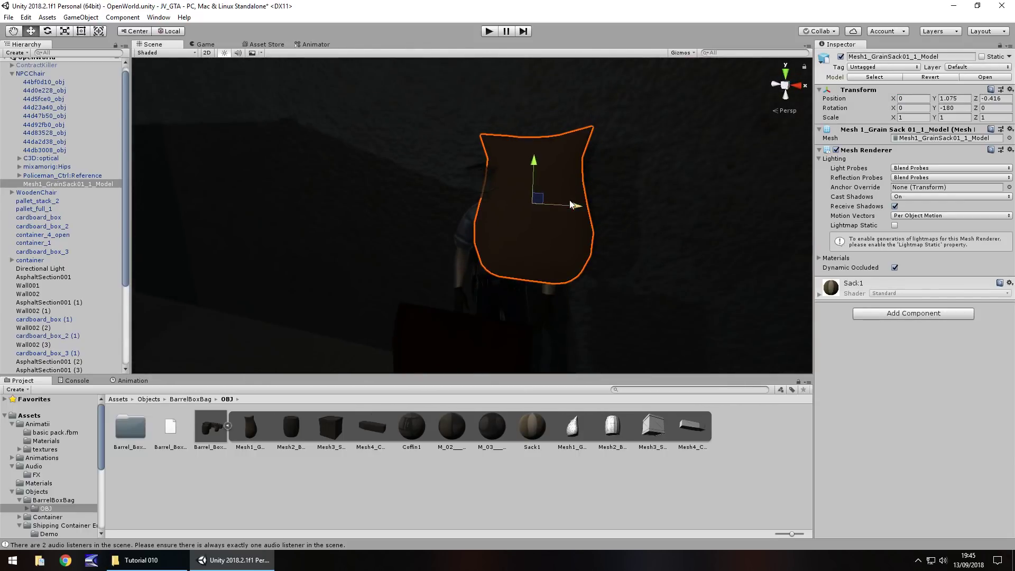
{"action": "left_click_drag", "start_coordinate": [570, 205], "coordinate": [531, 207]}
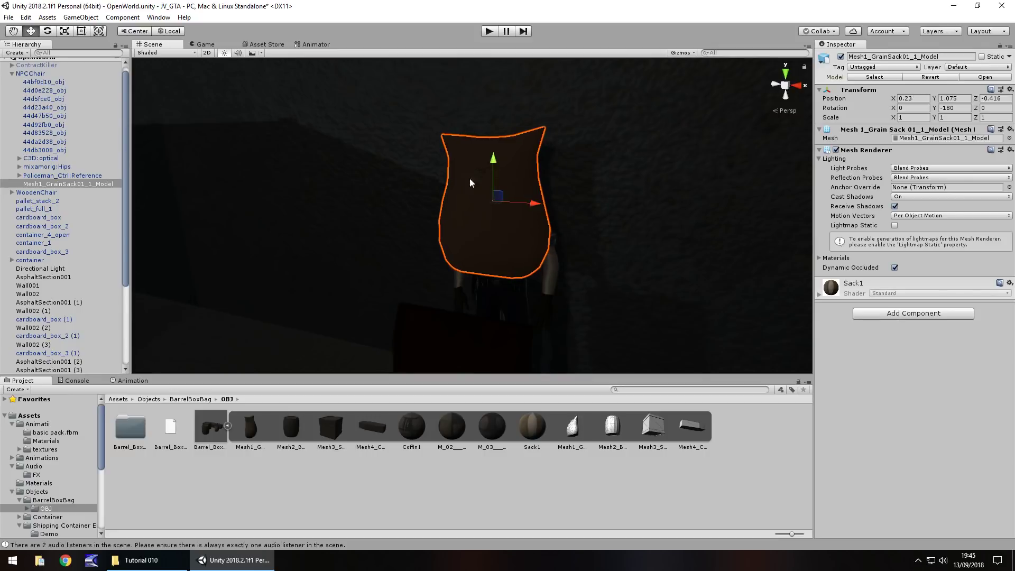
Delete the 44d92fb0_obj head mesh from NPCChair, breaking the prefab instance
{"action": "left_click", "coordinate": [483, 173]}
{"action": "left_click", "coordinate": [49, 150]}
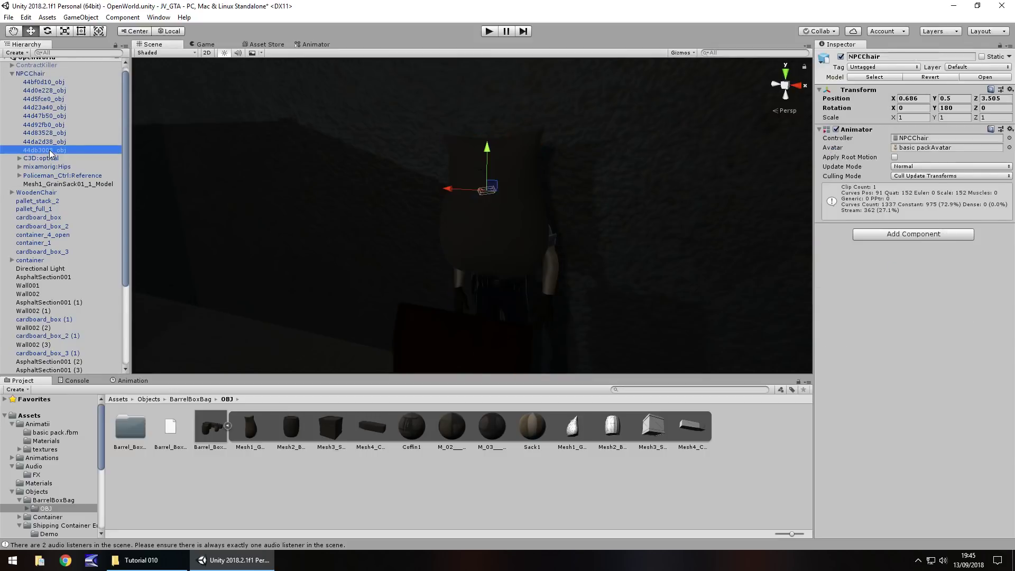
{"action": "left_click", "coordinate": [56, 142]}
{"action": "left_click", "coordinate": [55, 133]}
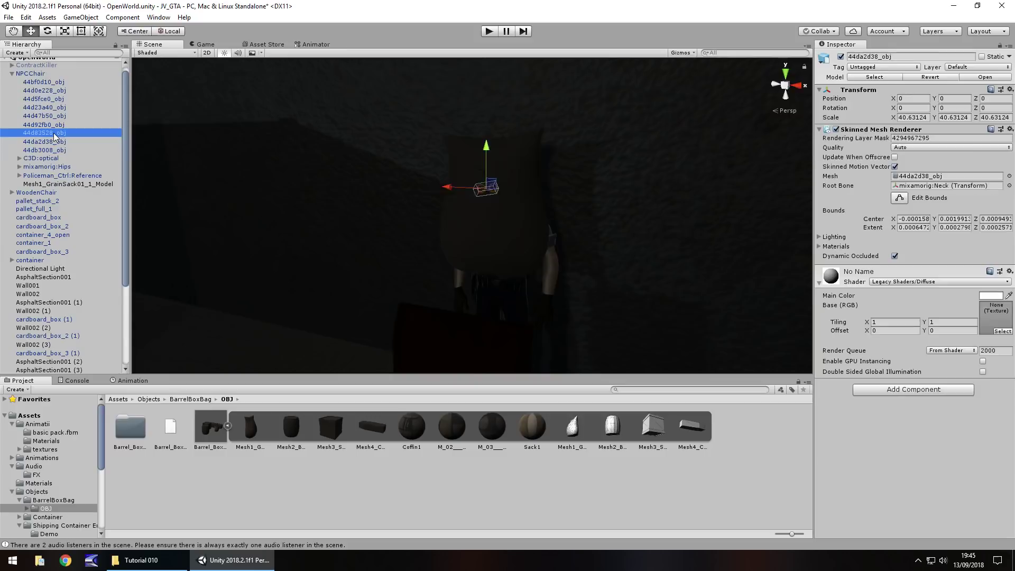
{"action": "left_click", "coordinate": [55, 126]}
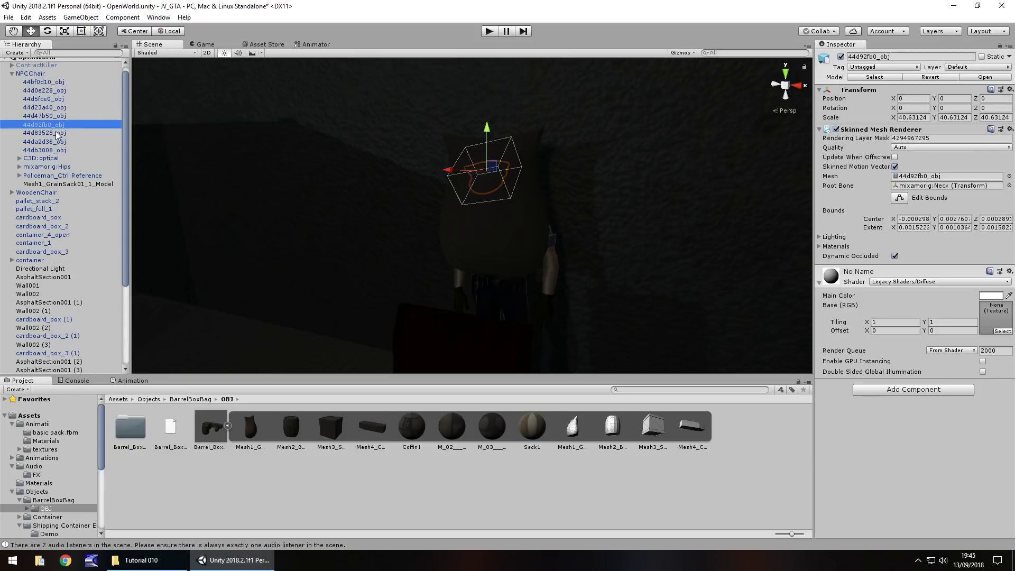
{"action": "key", "text": "Delete"}
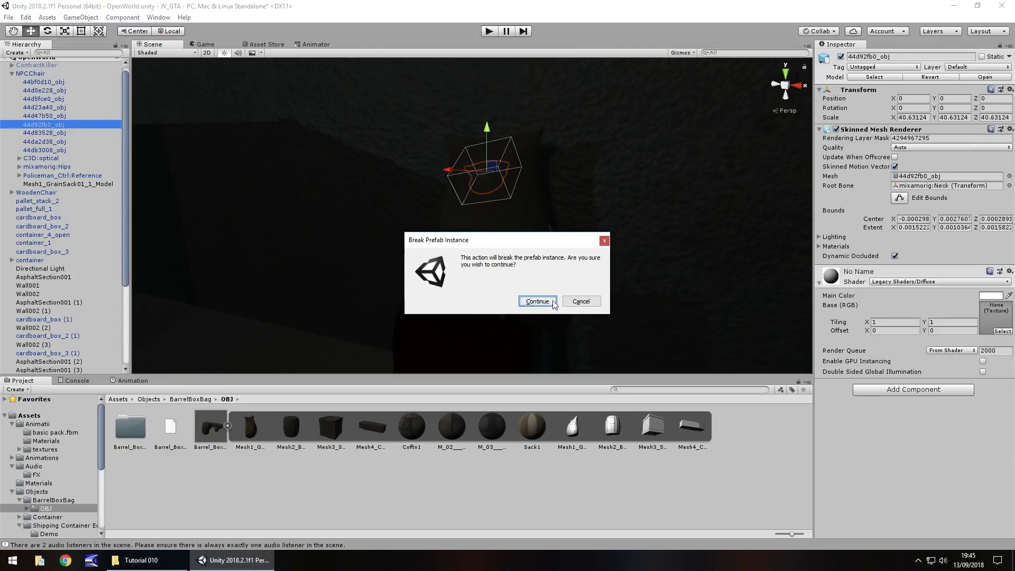
{"action": "left_click", "coordinate": [549, 302]}
Lift the grain sack toward the head and set its X and Y scale to 0.5
{"action": "middle_click_drag", "start_coordinate": [483, 236], "coordinate": [391, 294]}
{"action": "left_click", "coordinate": [281, 286]}
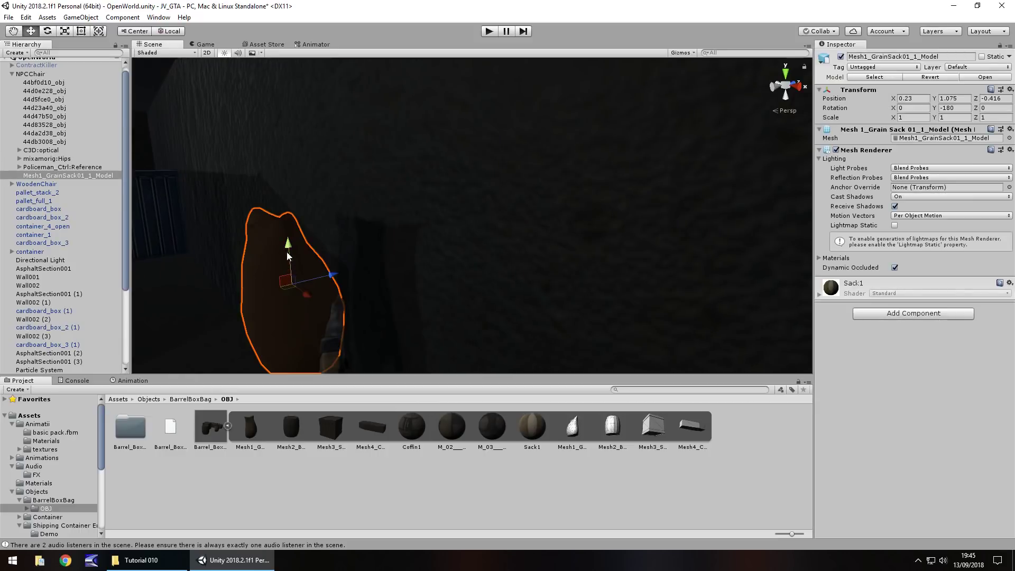
{"action": "left_click_drag", "start_coordinate": [288, 255], "coordinate": [332, 214]}
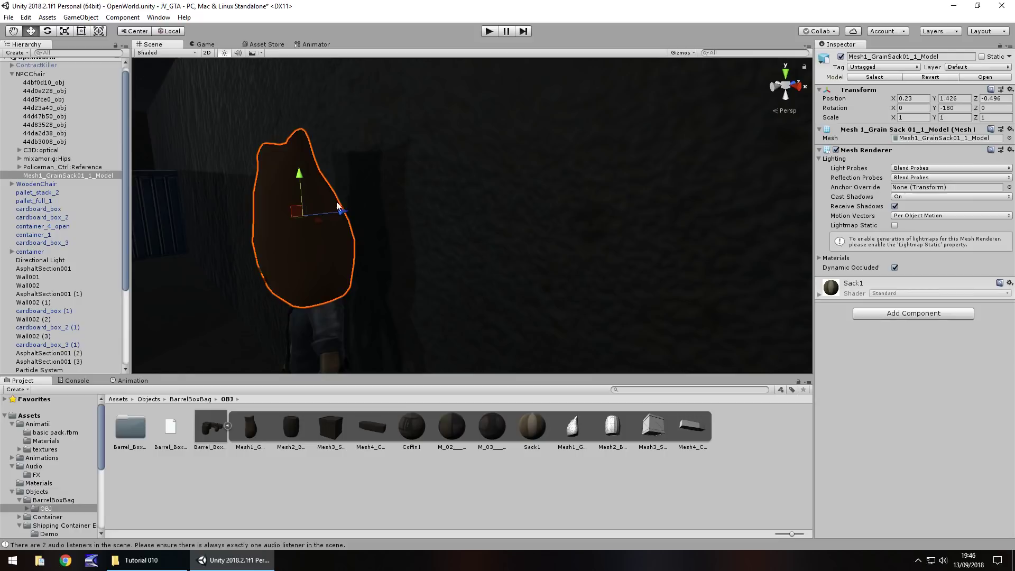
{"action": "left_click", "coordinate": [911, 118]}
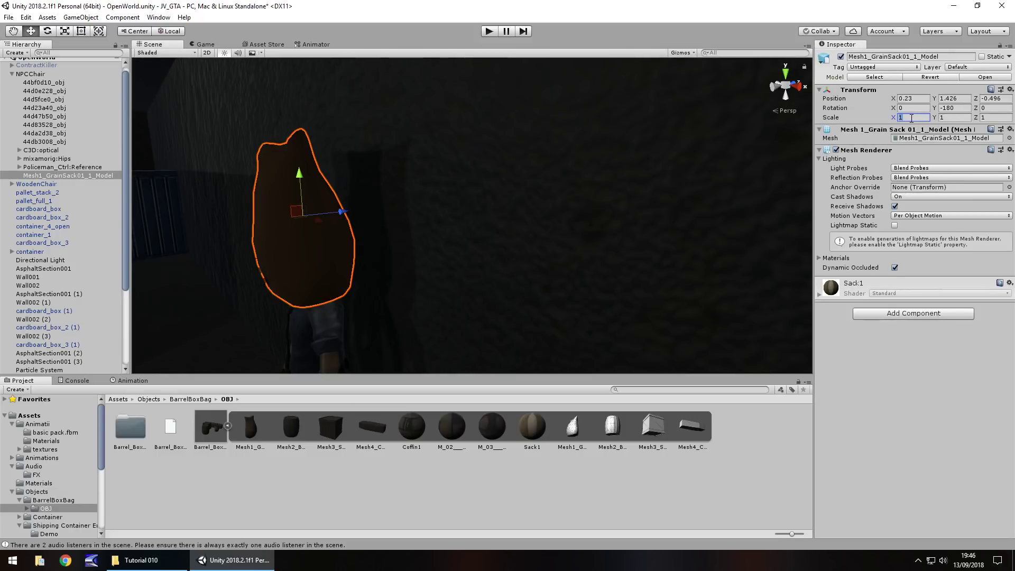
{"action": "type", "text": ".5"}
{"action": "key", "text": "Tab"}
{"action": "type", "text": ".5"}
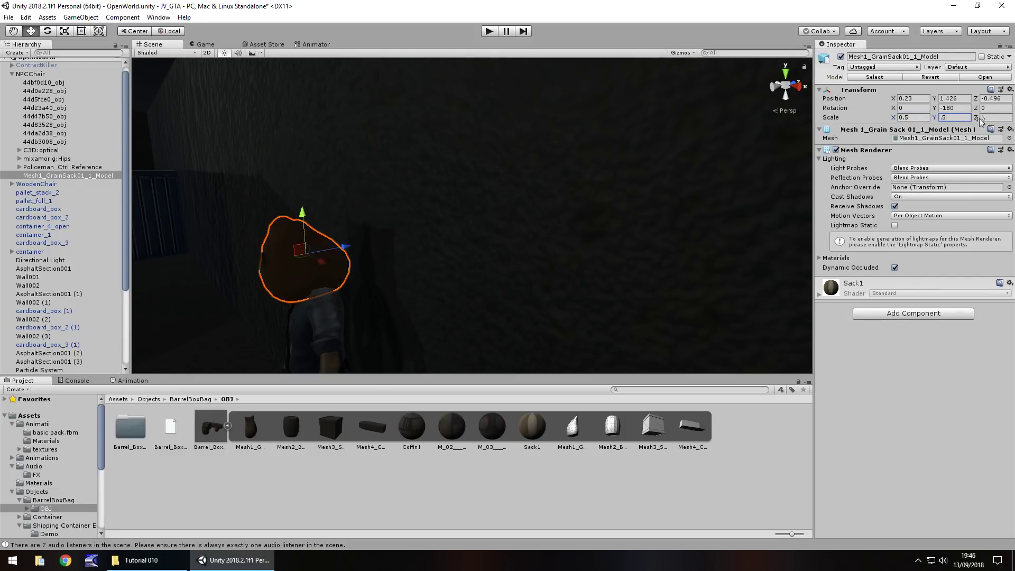
{"action": "left_click", "coordinate": [992, 118]}
Tilt the sack to Z rotation 11.2 and nudge it into place on the head
{"action": "right_click_drag", "start_coordinate": [478, 212], "coordinate": [487, 247]}
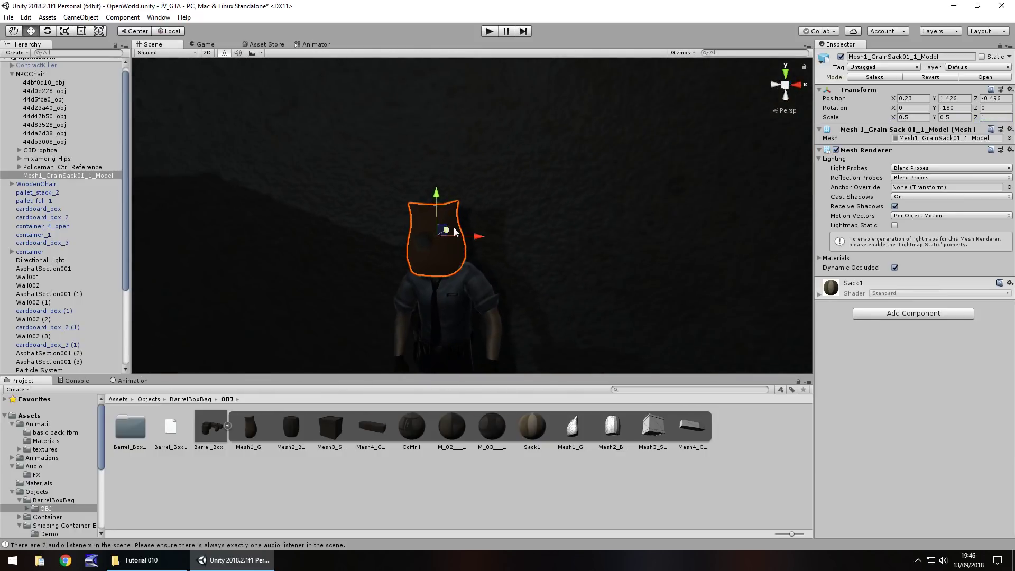
{"action": "left_click_drag", "start_coordinate": [454, 233], "coordinate": [452, 231]}
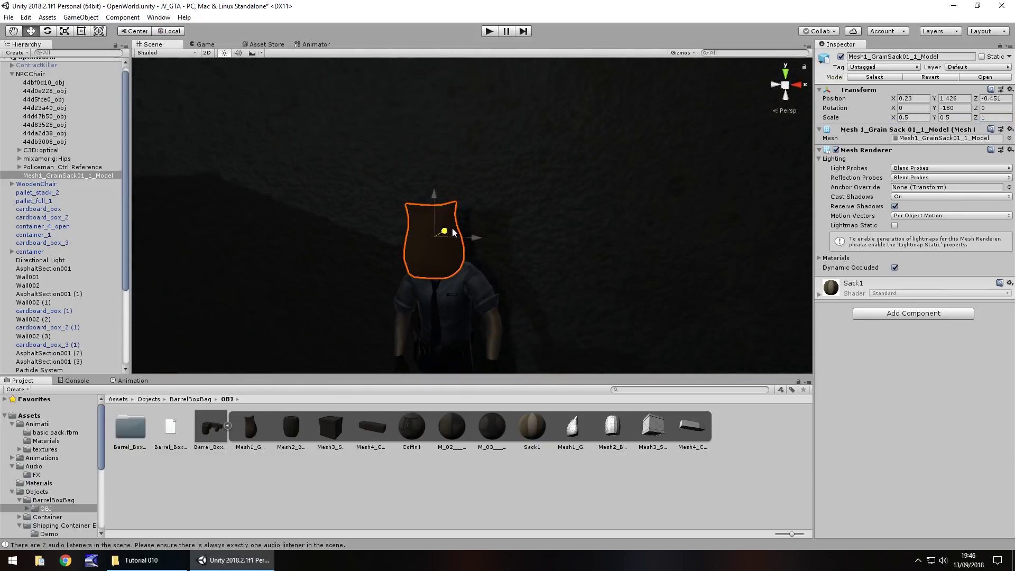
{"action": "right_click_drag", "start_coordinate": [453, 231], "coordinate": [439, 269]}
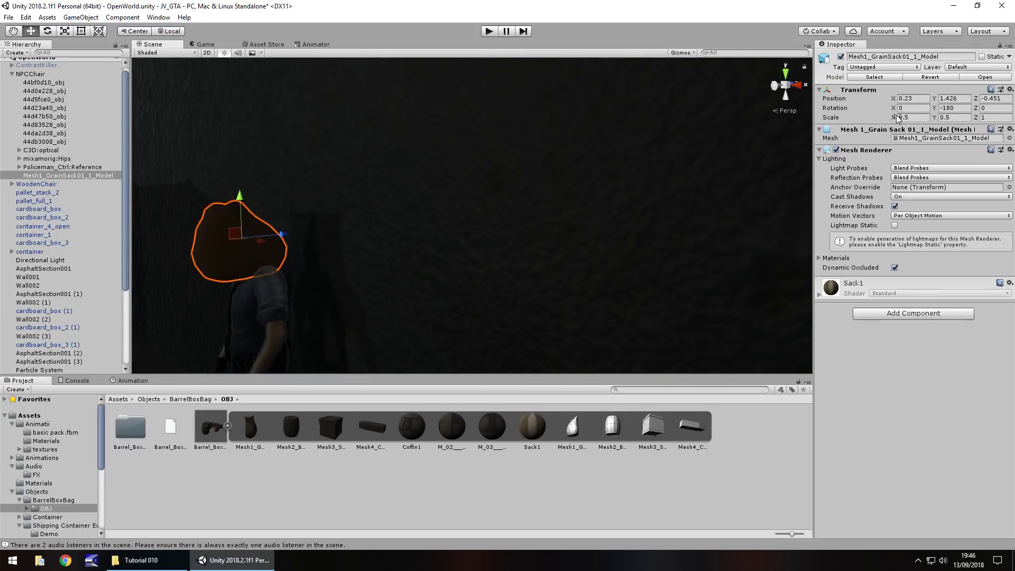
{"action": "left_click_drag", "start_coordinate": [894, 108], "coordinate": [912, 109]}
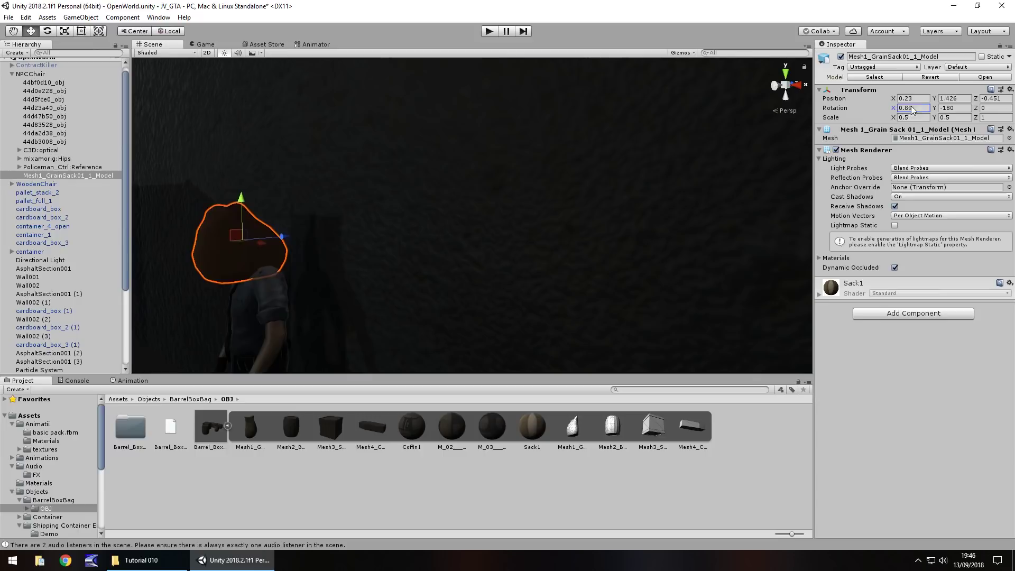
{"action": "type", "text": "0"}
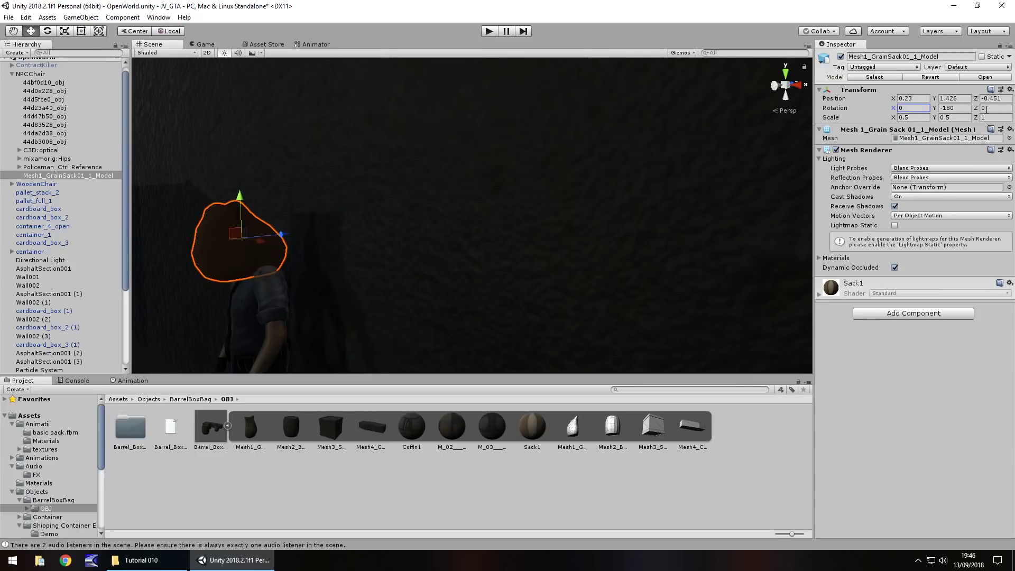
{"action": "left_click", "coordinate": [977, 109]}
{"action": "type", "text": "11.2"}
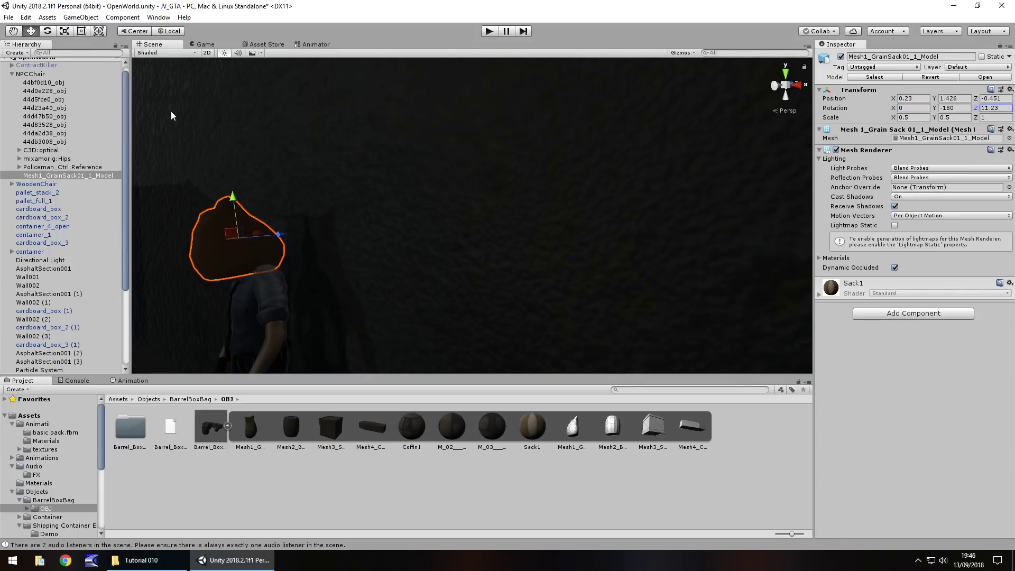
{"action": "right_click_drag", "start_coordinate": [561, 244], "coordinate": [416, 237]}
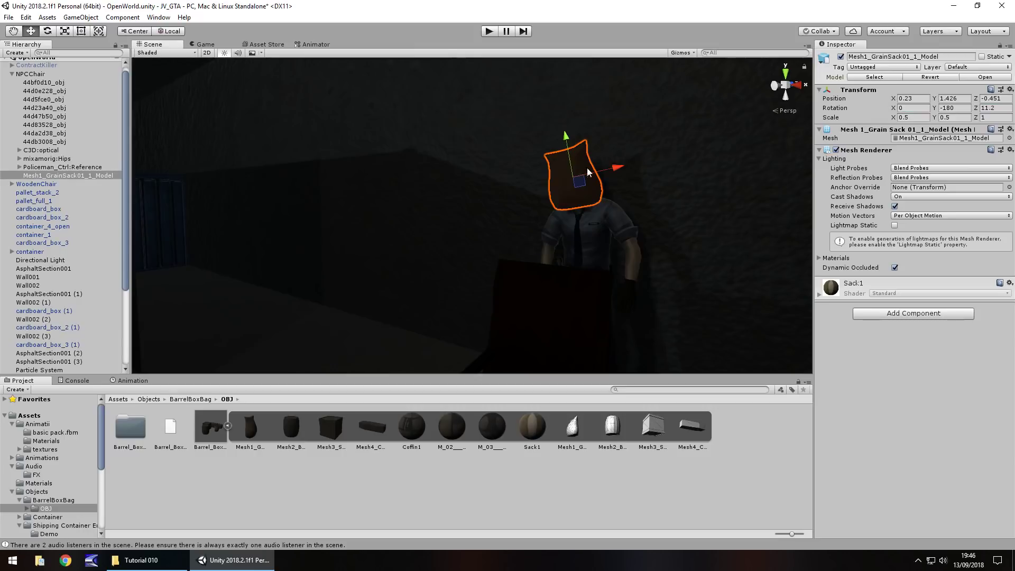
{"action": "left_click_drag", "start_coordinate": [588, 172], "coordinate": [594, 192]}
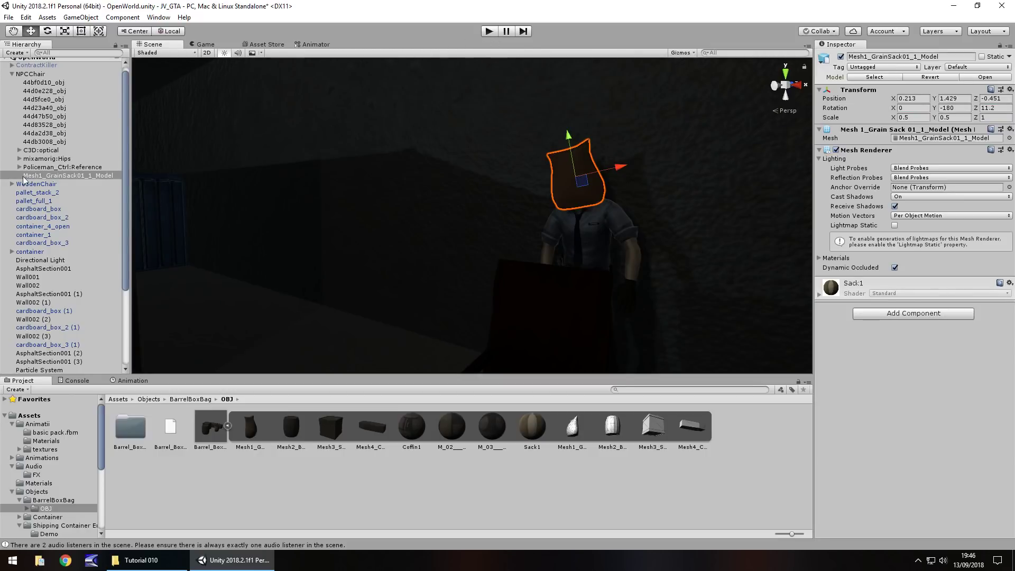
Play-test the scene to inspect the grain sack on the policeman's head
{"action": "left_click", "coordinate": [487, 32]}
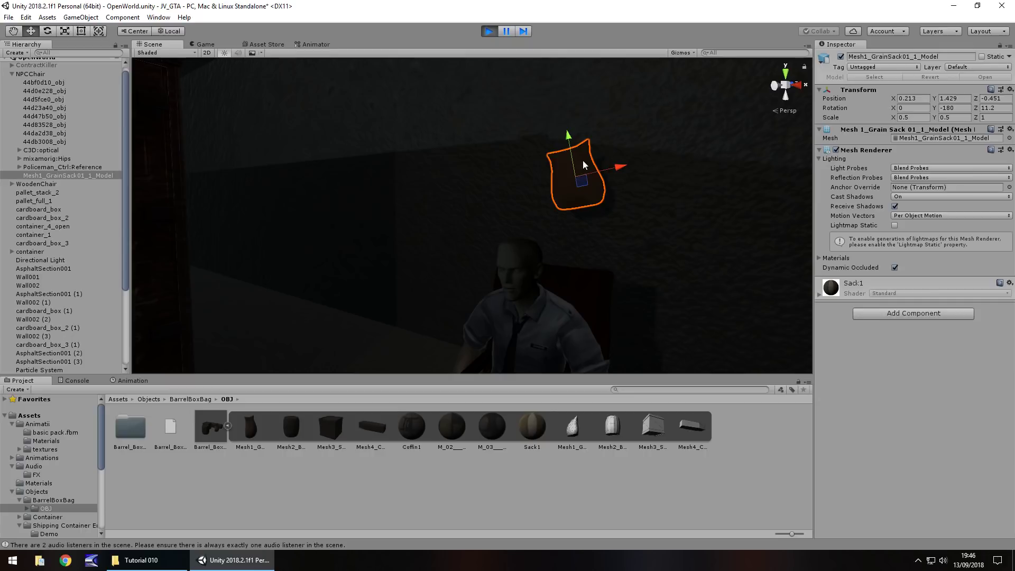
{"action": "right_click_drag", "start_coordinate": [595, 257], "coordinate": [505, 263]}
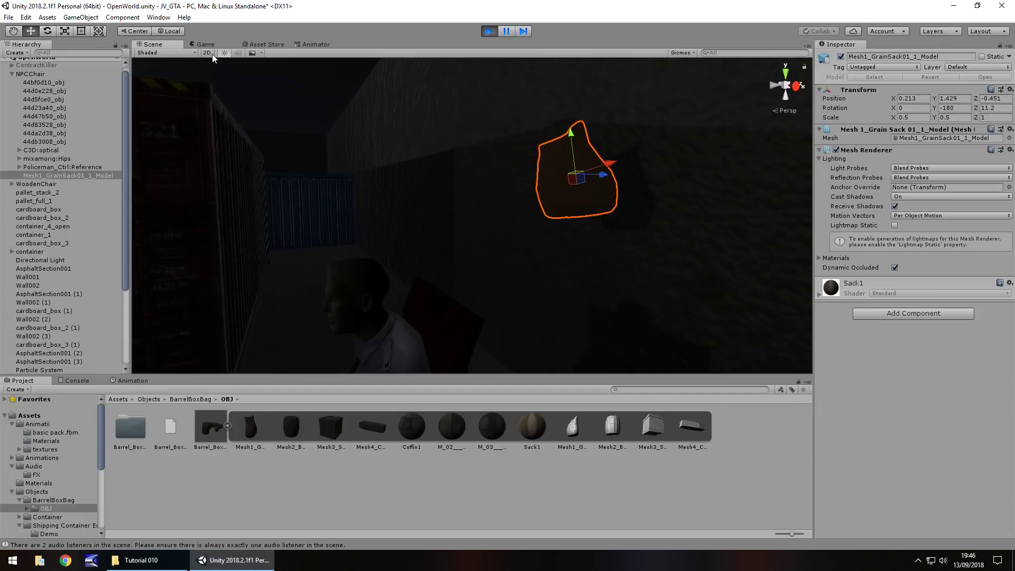
{"action": "left_click", "coordinate": [489, 33]}
Slide the sack sideways and lower it, then run the scene again to check it
{"action": "left_click_drag", "start_coordinate": [605, 179], "coordinate": [495, 182]}
{"action": "left_click_drag", "start_coordinate": [379, 121], "coordinate": [383, 164]}
{"action": "left_click", "coordinate": [488, 30]}
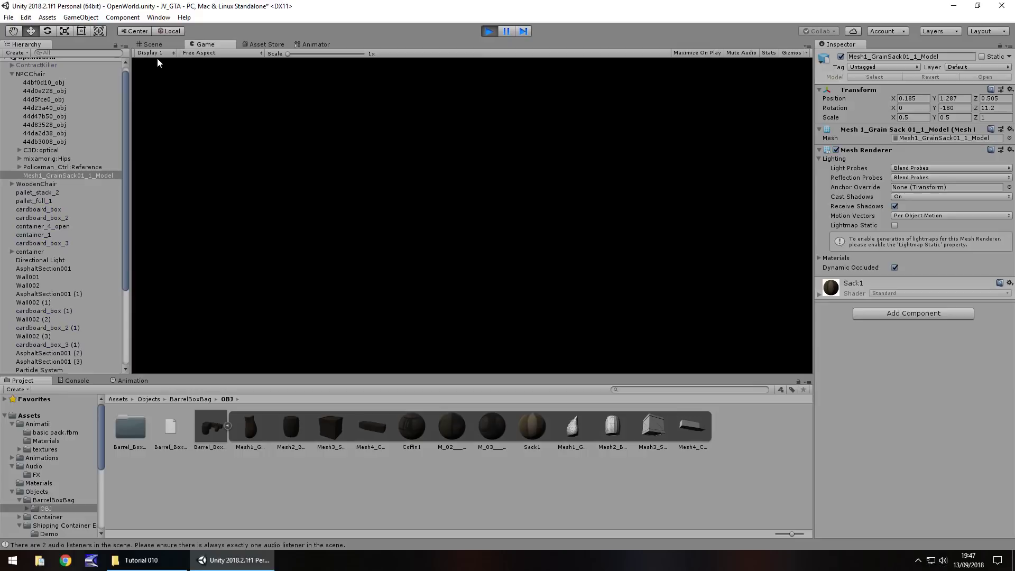
{"action": "left_click", "coordinate": [156, 45]}
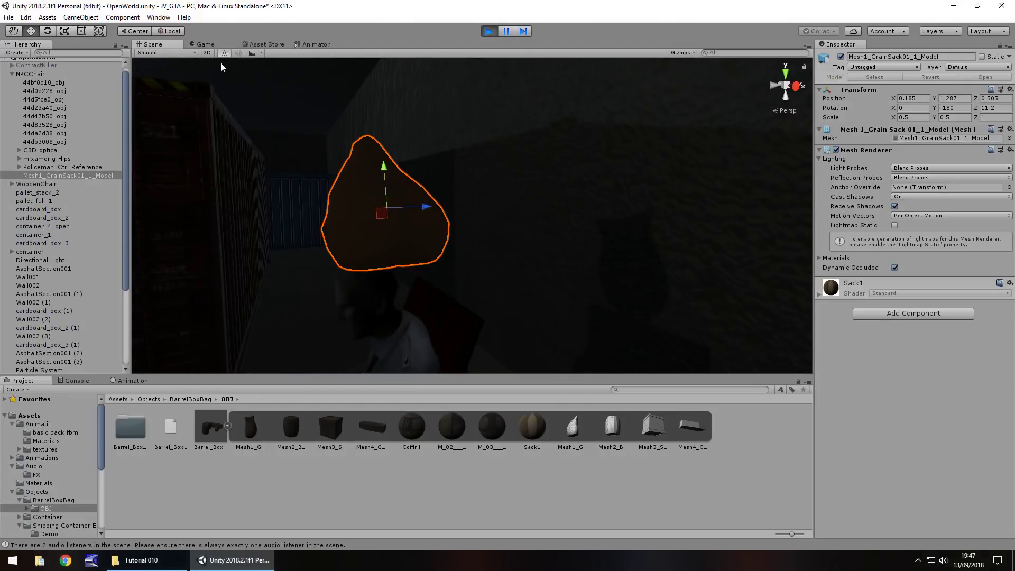
Lower the grain sack further onto the policeman's head, re-testing in Play mode
{"action": "left_click", "coordinate": [490, 30]}
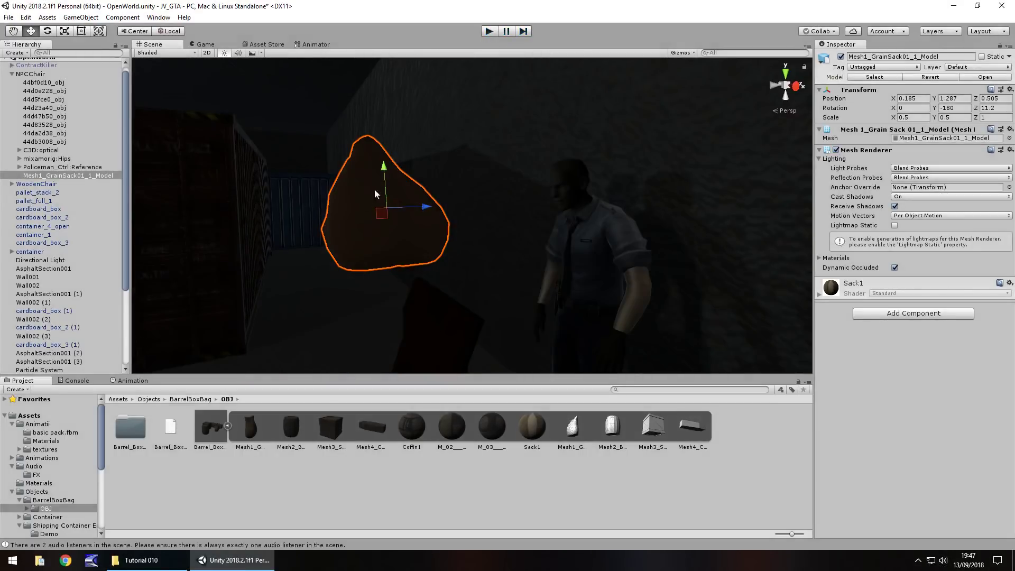
{"action": "left_click_drag", "start_coordinate": [385, 170], "coordinate": [388, 204]}
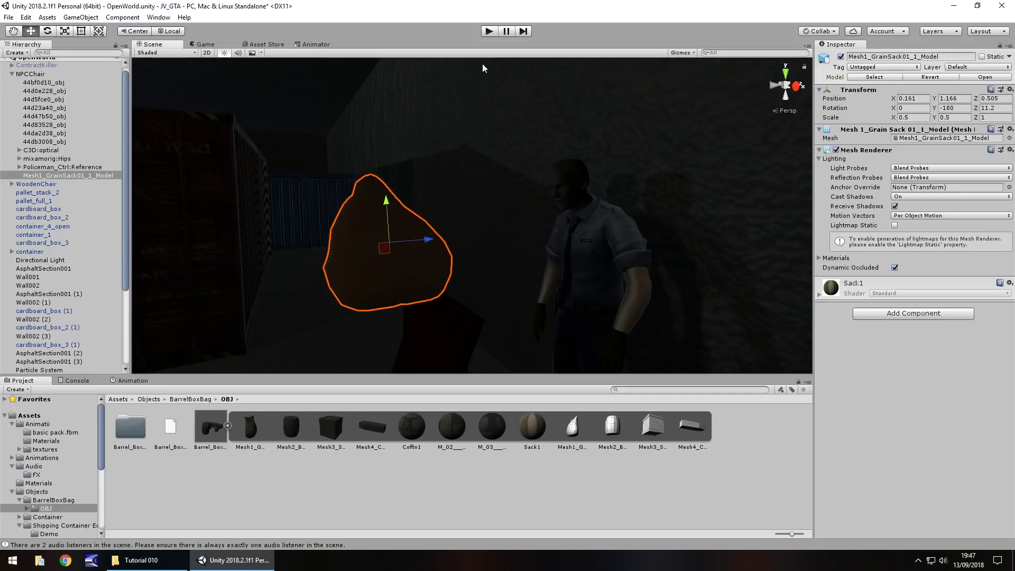
{"action": "left_click", "coordinate": [493, 31]}
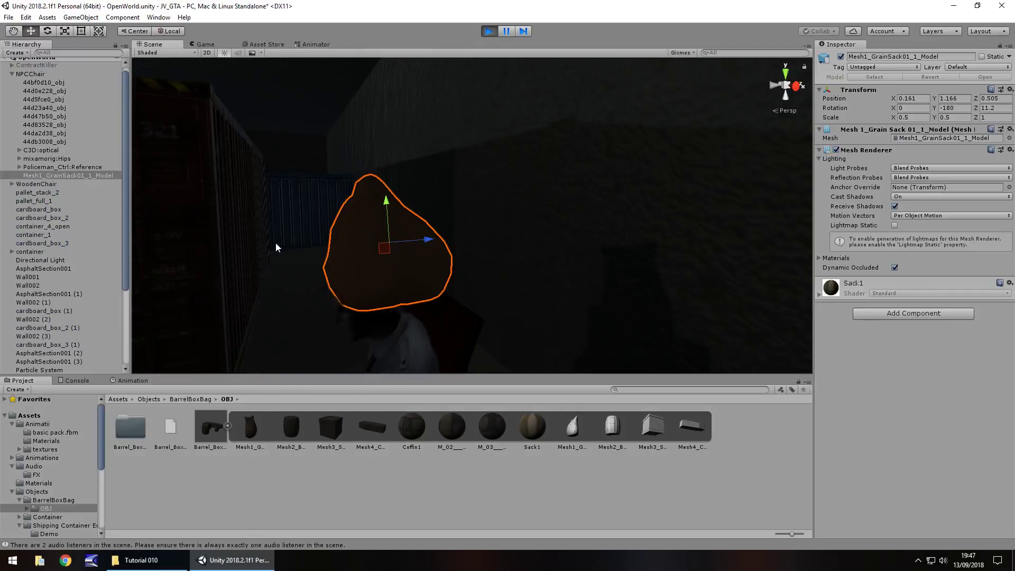
{"action": "mouse_move", "coordinate": [278, 245]}
{"action": "middle_mouse_down"}
{"action": "mouse_move", "coordinate": [222, 258]}
{"action": "mouse_move", "coordinate": [227, 290]}
{"action": "mouse_move", "coordinate": [265, 240]}
{"action": "middle_mouse_up"}
{"action": "key", "text": "f"}
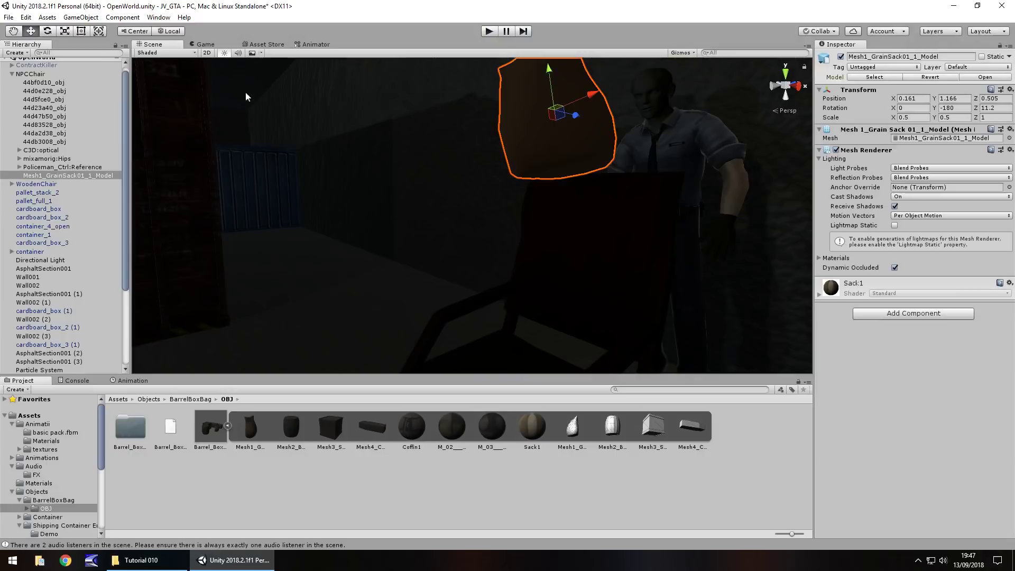
{"action": "left_click_drag", "start_coordinate": [550, 72], "coordinate": [546, 92]}
{"action": "left_click", "coordinate": [489, 32]}
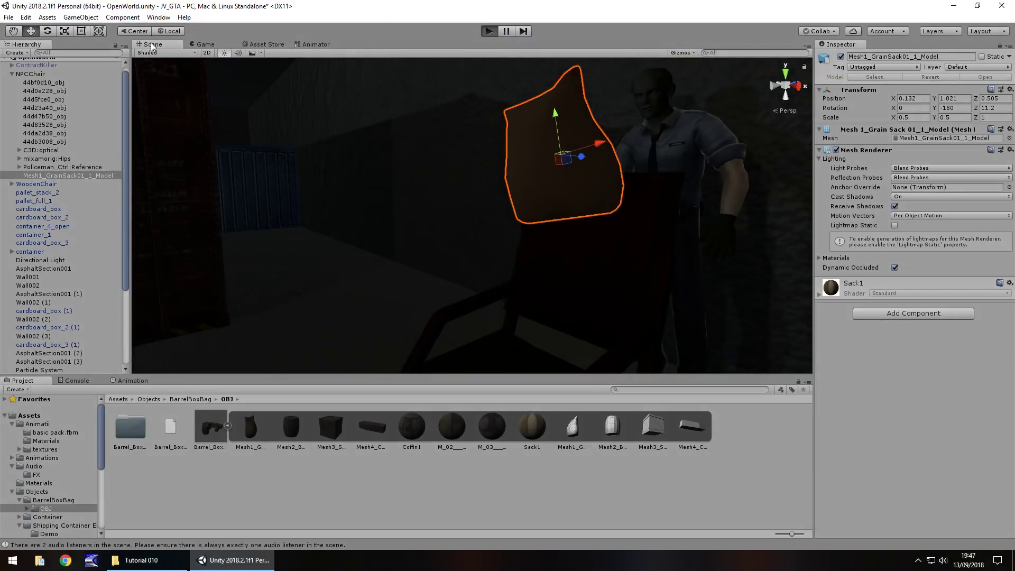
{"action": "left_click", "coordinate": [151, 45]}
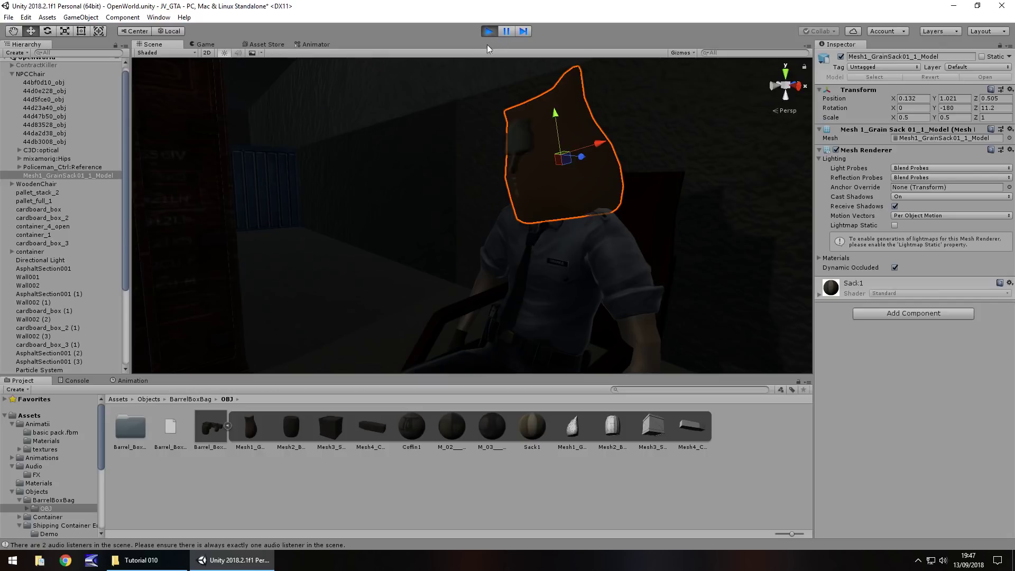
{"action": "left_click", "coordinate": [493, 31]}
Push the sack forward to 0.132, 1.021, 0.613 and run another test
{"action": "left_click_drag", "start_coordinate": [583, 158], "coordinate": [570, 162]}
{"action": "left_click", "coordinate": [489, 31]}
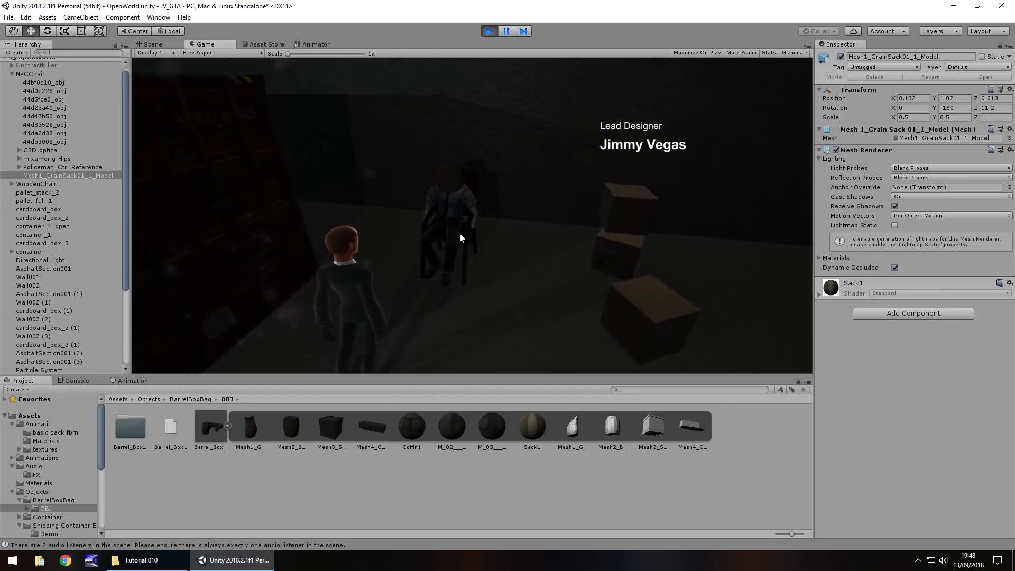
{"action": "left_click", "coordinate": [489, 32]}
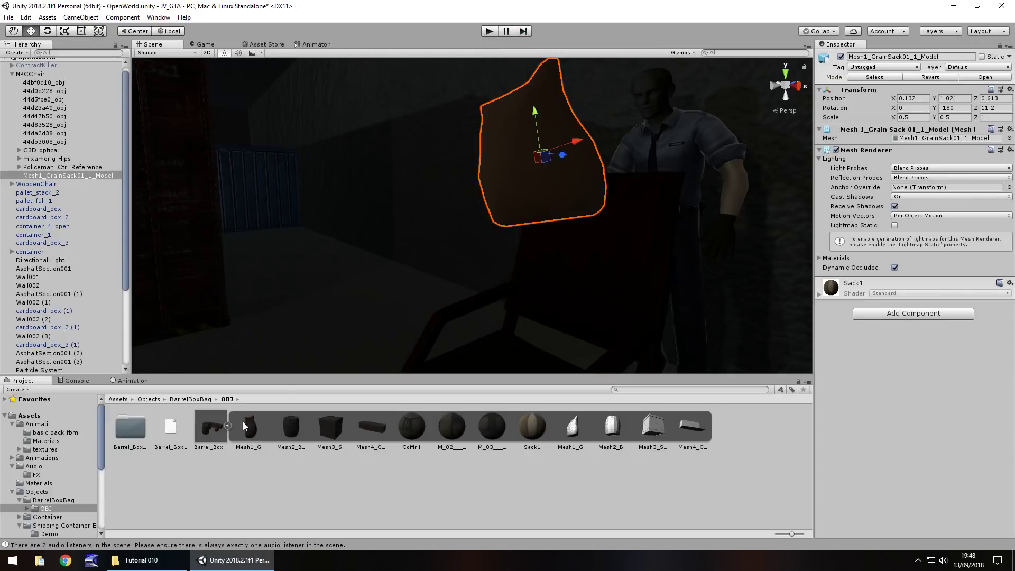
Collapse the prefab assets, expand Canvas, and select and frame the Cred_LeadDes text
{"action": "left_click", "coordinate": [228, 426]}
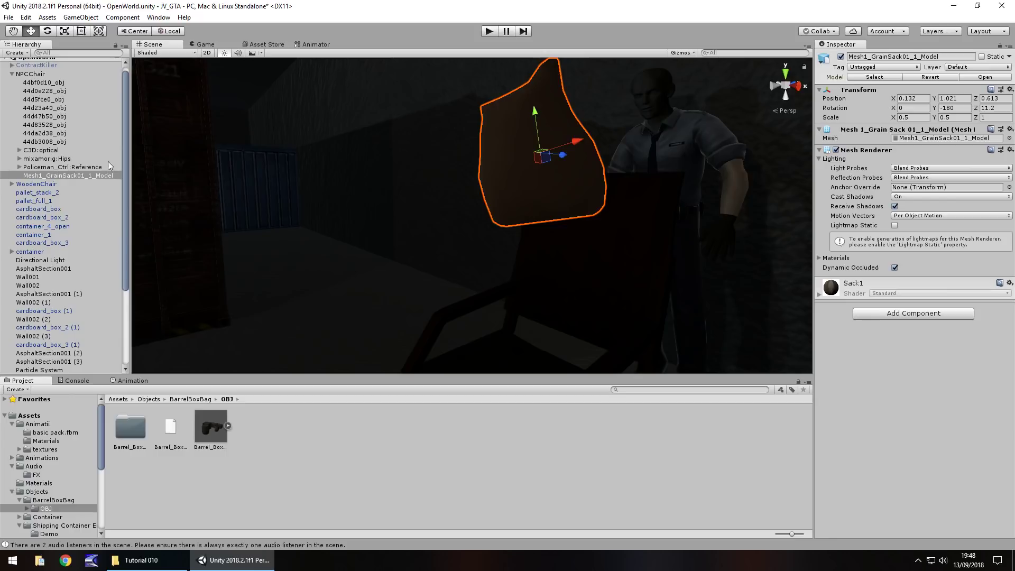
{"action": "scroll", "coordinate": [40, 293], "scroll_direction": "down", "scroll_amount": 3}
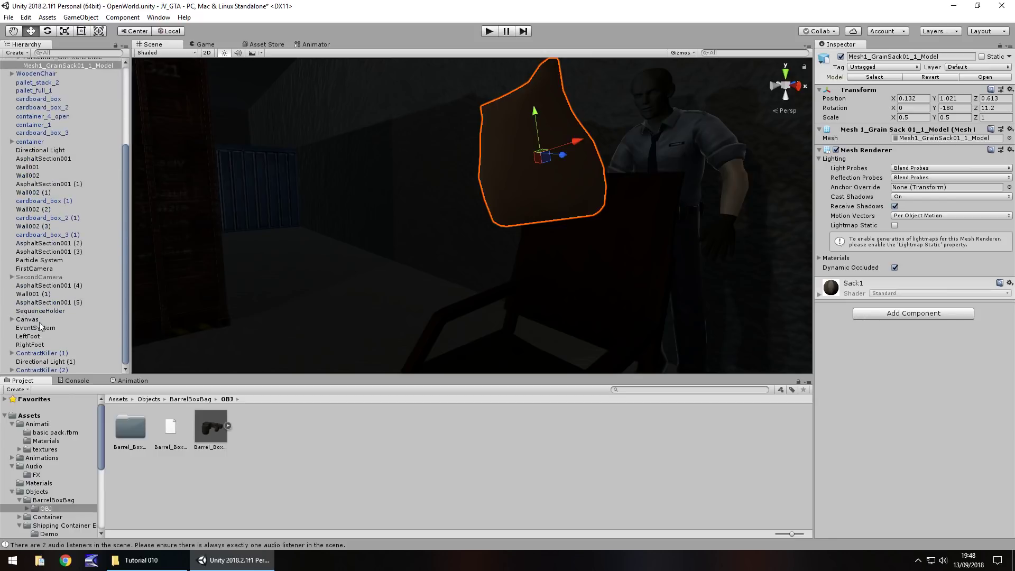
{"action": "left_click", "coordinate": [21, 328]}
{"action": "left_click", "coordinate": [22, 320]}
{"action": "left_click", "coordinate": [12, 320]}
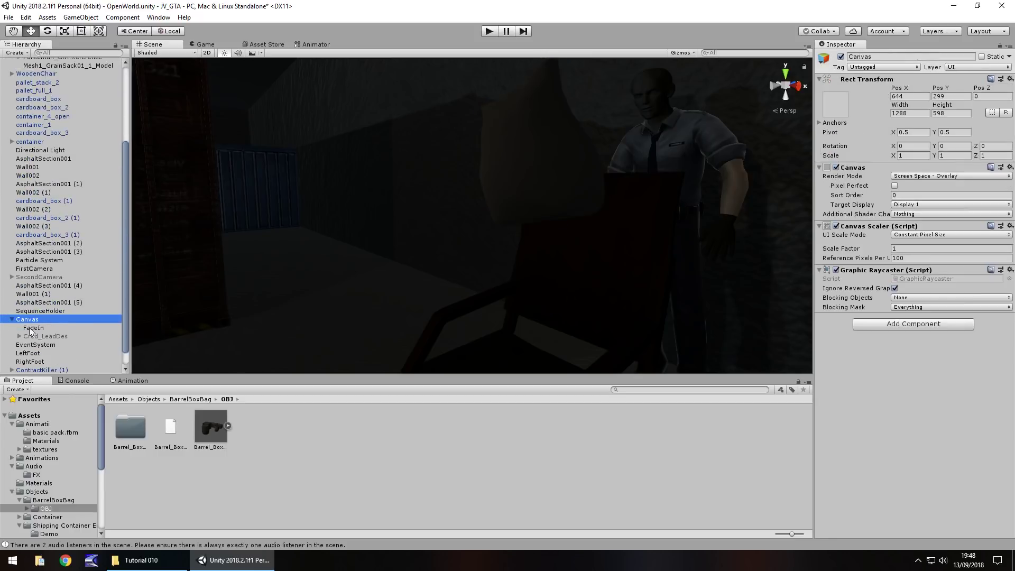
{"action": "double_click", "coordinate": [46, 337]}
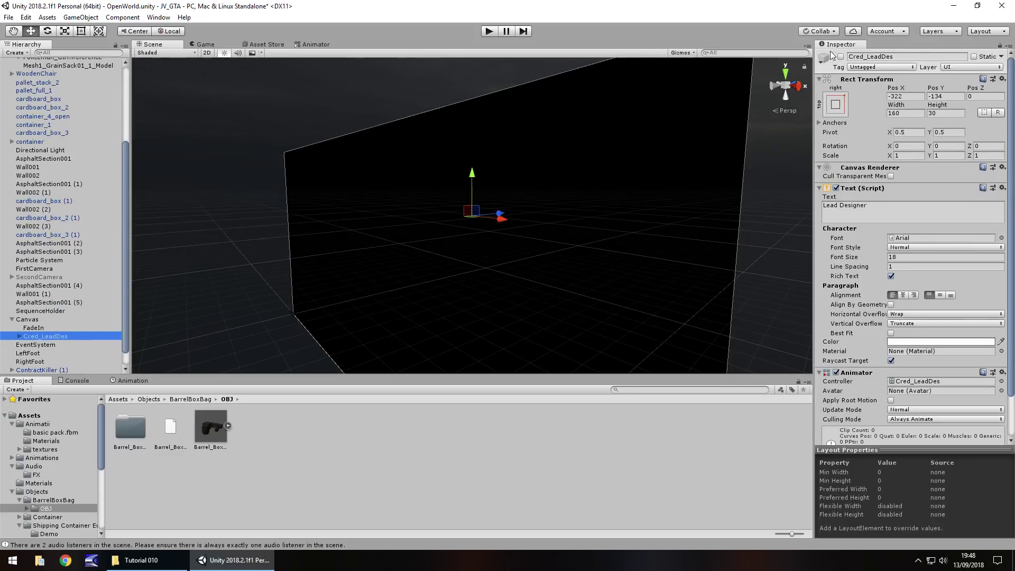
{"action": "scroll", "coordinate": [951, 332], "scroll_direction": "down", "scroll_amount": 3}
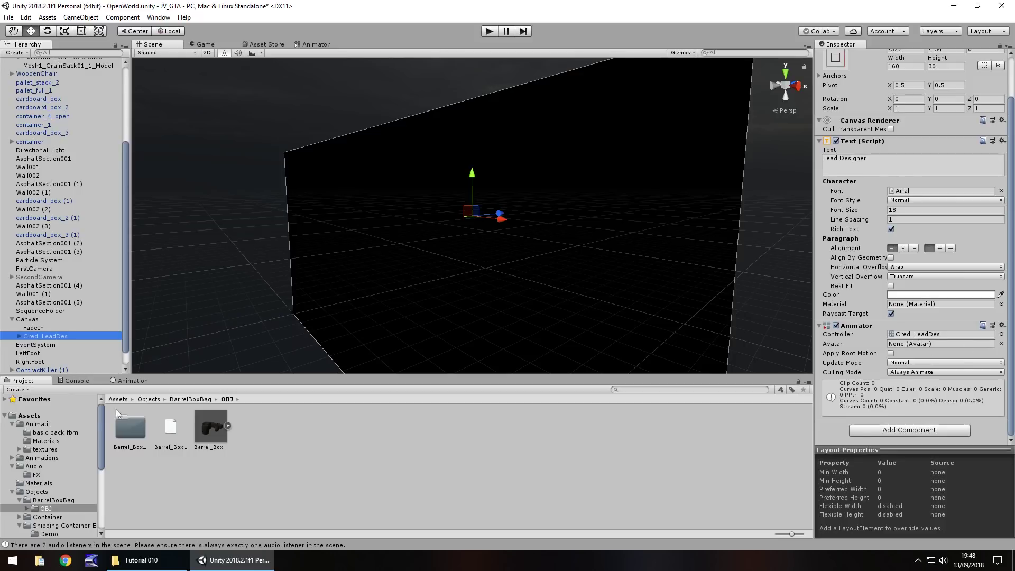
Record a keyframe at frame 240 with the credit's colour alpha at 255
{"action": "left_click", "coordinate": [132, 380]}
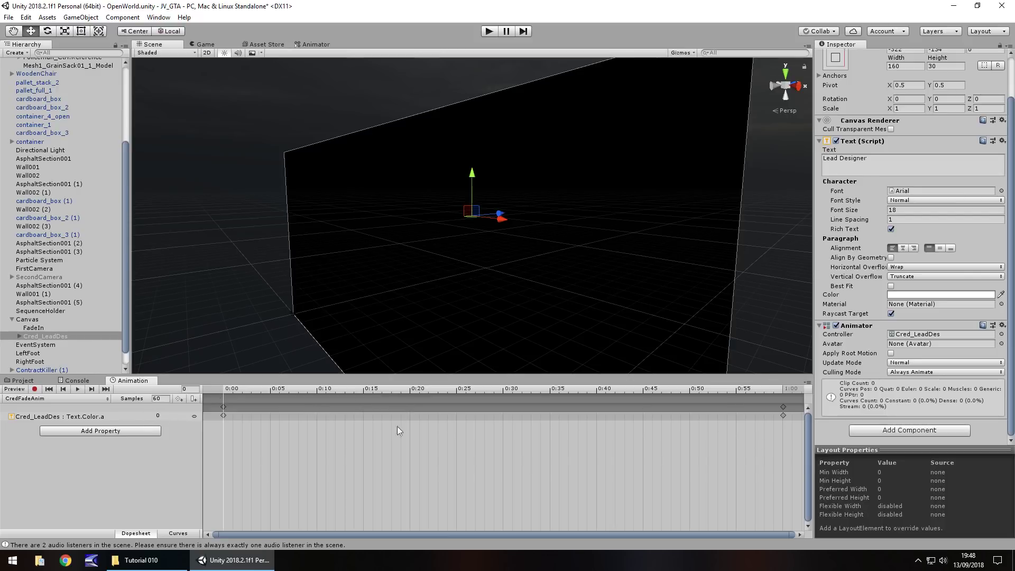
{"action": "left_click", "coordinate": [35, 389]}
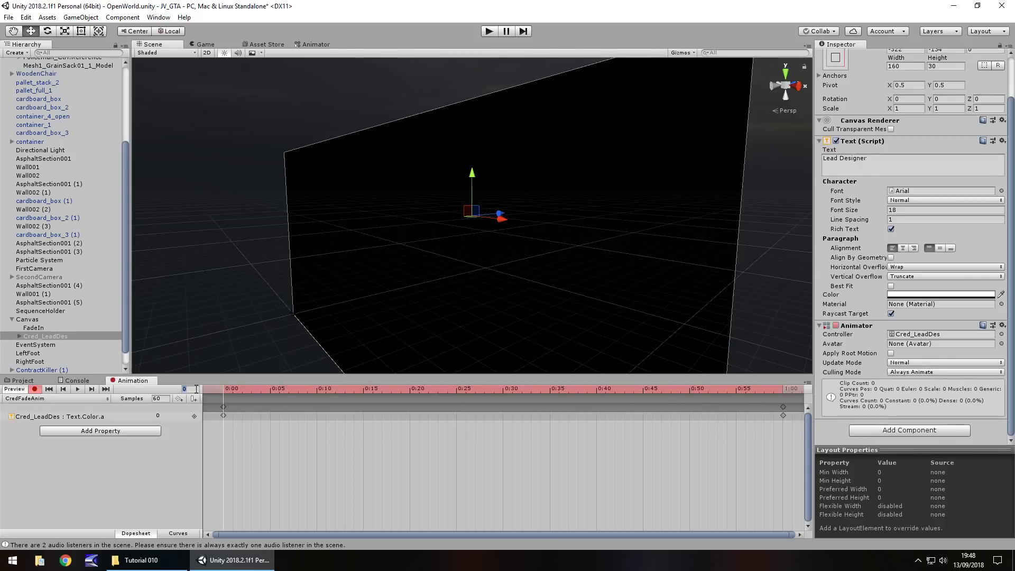
{"action": "type", "text": "3"}
{"action": "key", "text": "Return"}
{"action": "scroll", "coordinate": [913, 316], "scroll_direction": "up", "scroll_amount": 3}
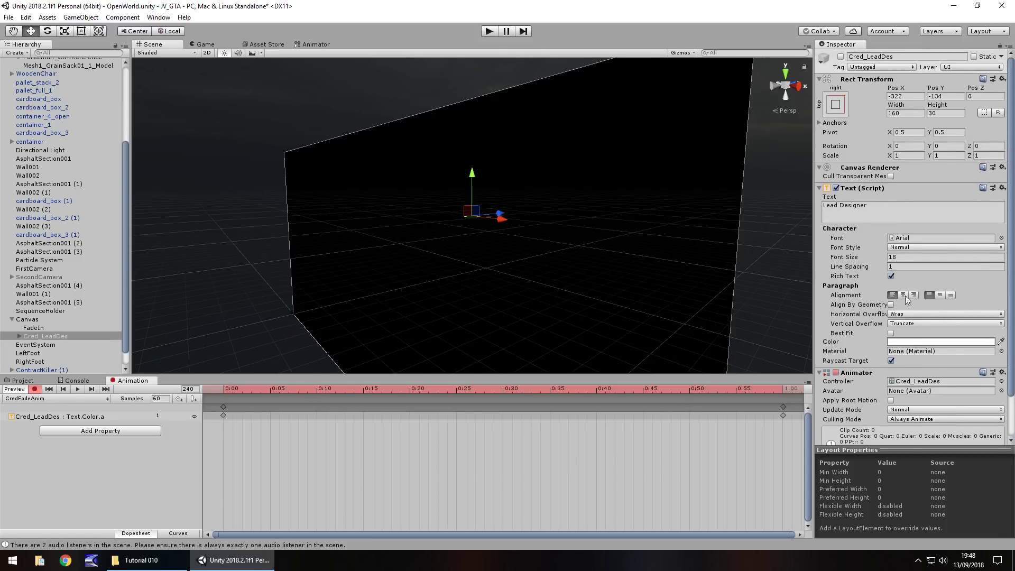
{"action": "left_click", "coordinate": [928, 346]}
{"action": "left_click", "coordinate": [197, 233]}
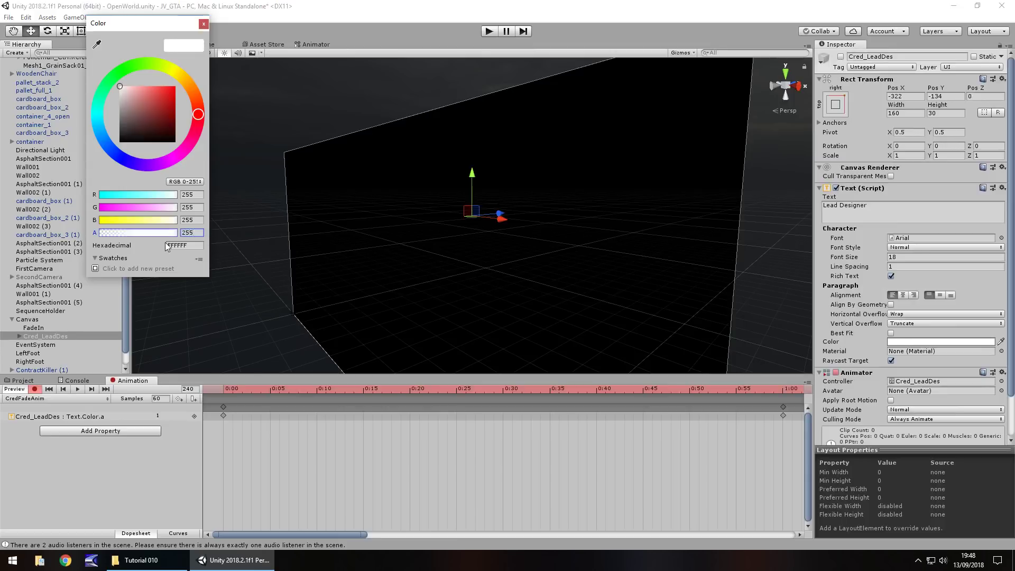
{"action": "left_click", "coordinate": [203, 24]}
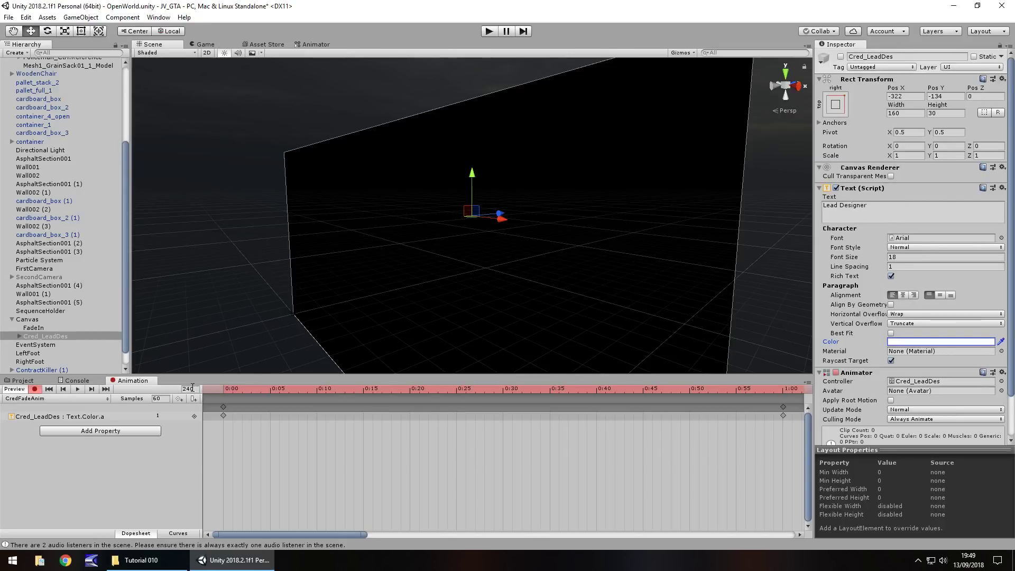
Key the alpha back to 0 at frame 300 and stop recording
{"action": "left_click", "coordinate": [189, 388]}
{"action": "type", "text": "300"}
{"action": "left_click", "coordinate": [925, 341]}
{"action": "left_click", "coordinate": [192, 232]}
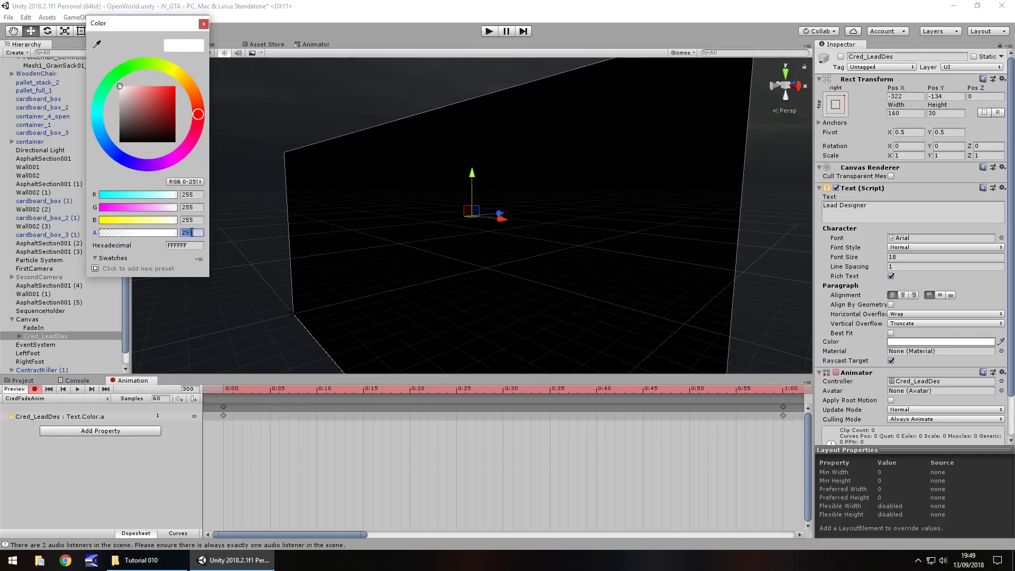
{"action": "type", "text": "0"}
{"action": "left_click", "coordinate": [203, 24]}
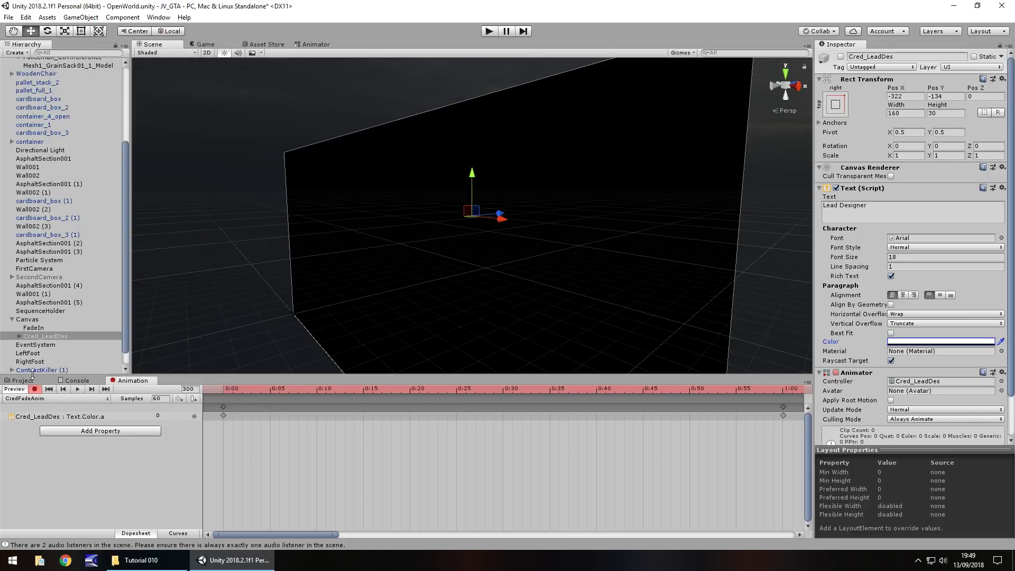
{"action": "left_click", "coordinate": [33, 390]}
{"action": "left_click", "coordinate": [20, 381]}
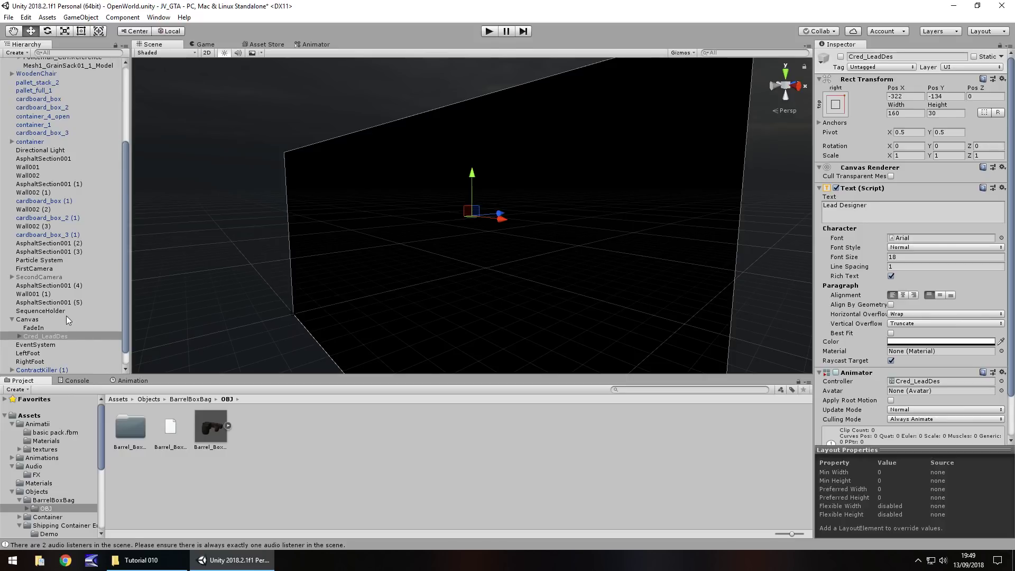
Activate Cred_LeadDes, check its Cred_LeadDes_Name child, and play-test the credit
{"action": "left_click", "coordinate": [48, 337]}
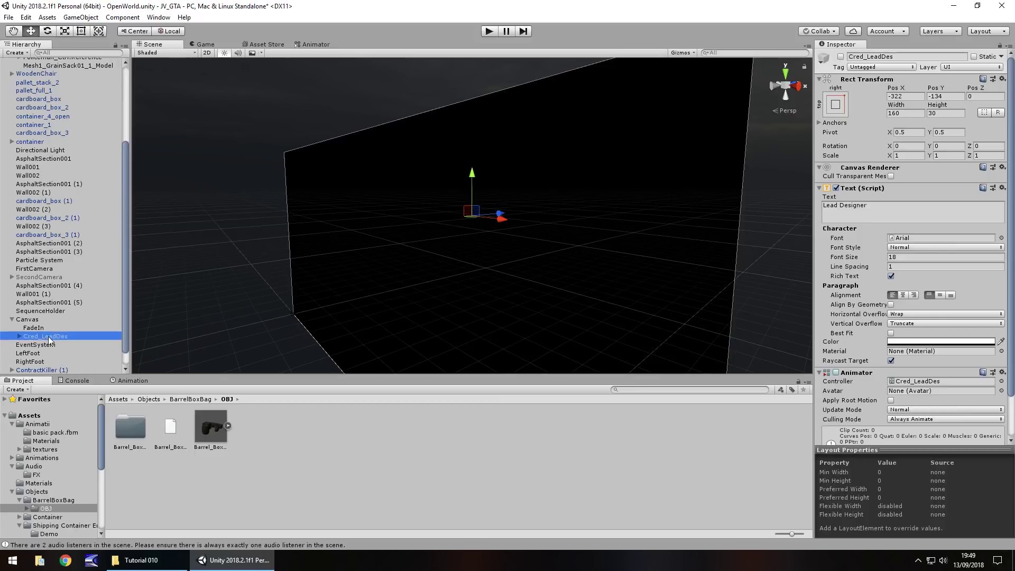
{"action": "left_click", "coordinate": [840, 56]}
{"action": "left_click_drag", "start_coordinate": [502, 201], "coordinate": [607, 194], "text": "alt"}
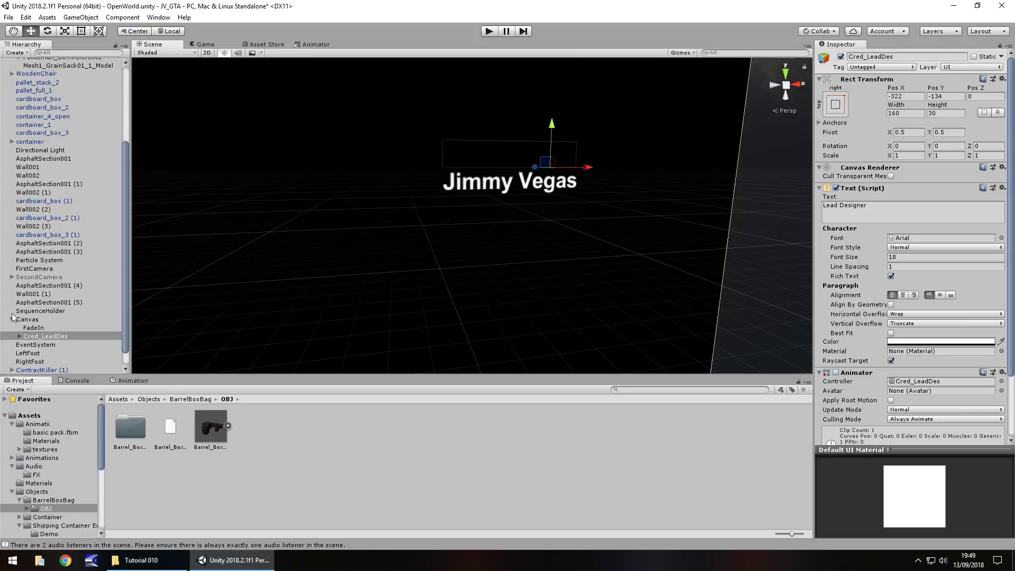
{"action": "left_click", "coordinate": [20, 336]}
{"action": "left_click", "coordinate": [51, 345]}
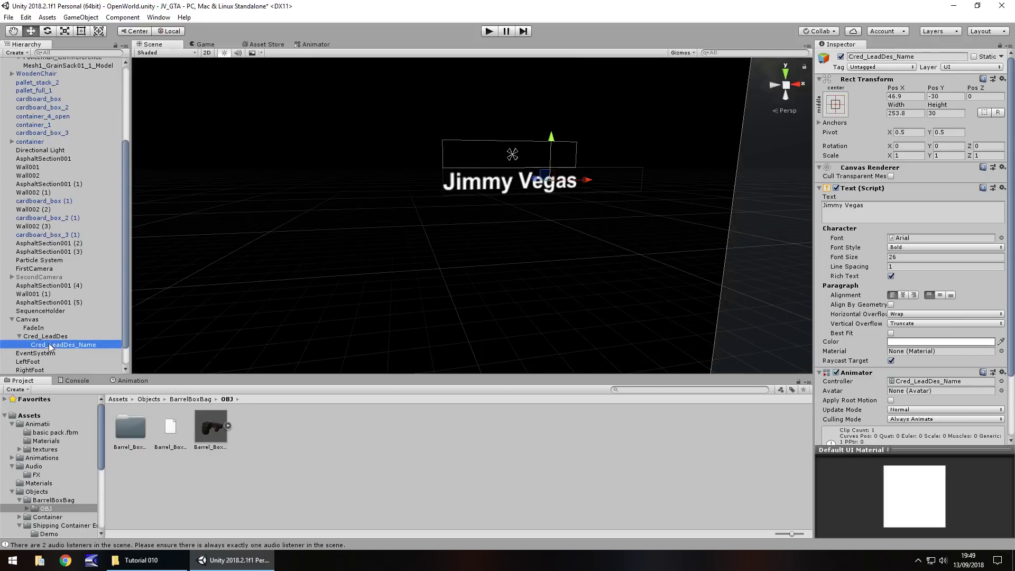
{"action": "left_click", "coordinate": [488, 32]}
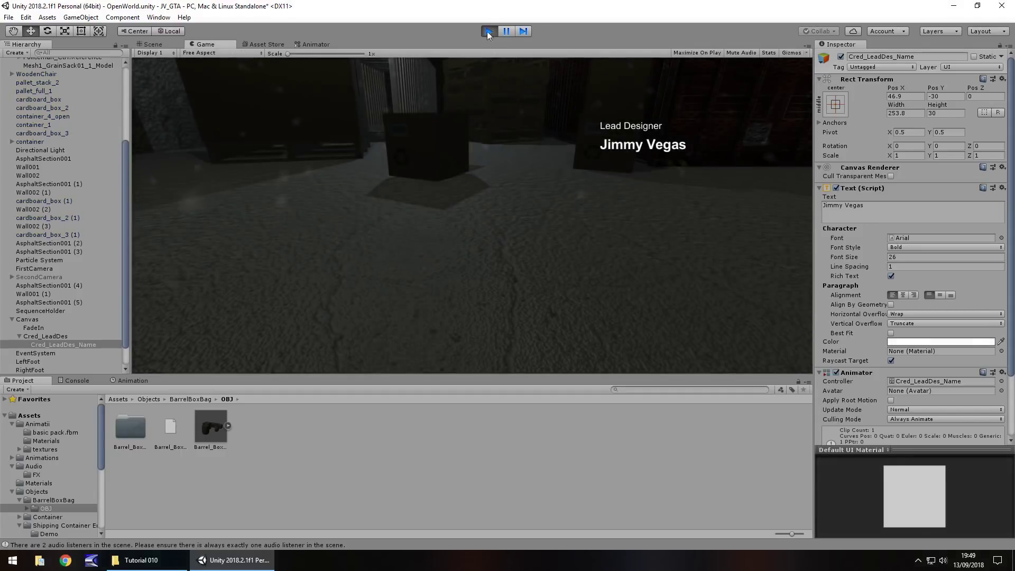
{"action": "left_click", "coordinate": [488, 31]}
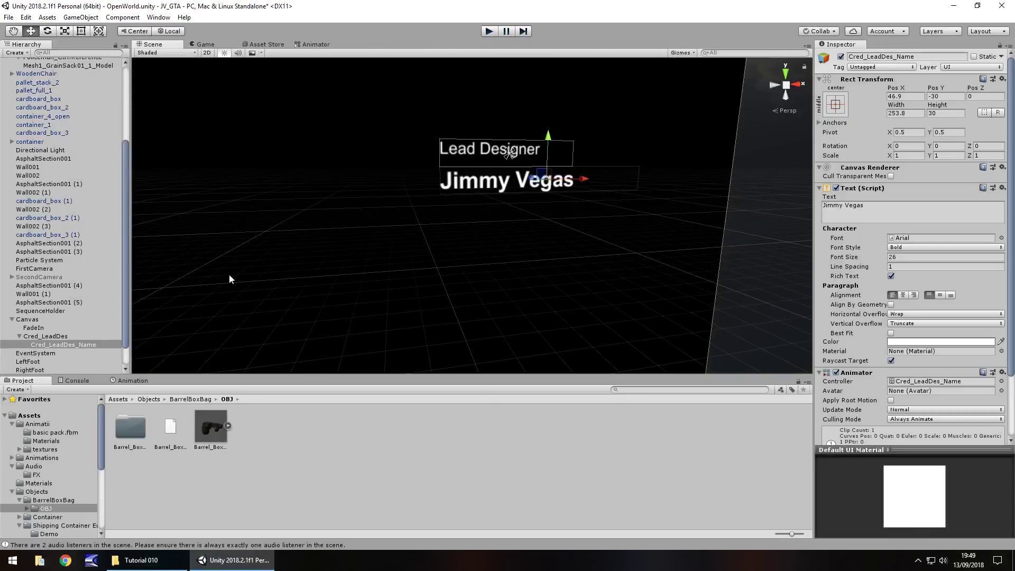
{"action": "left_click", "coordinate": [48, 337]}
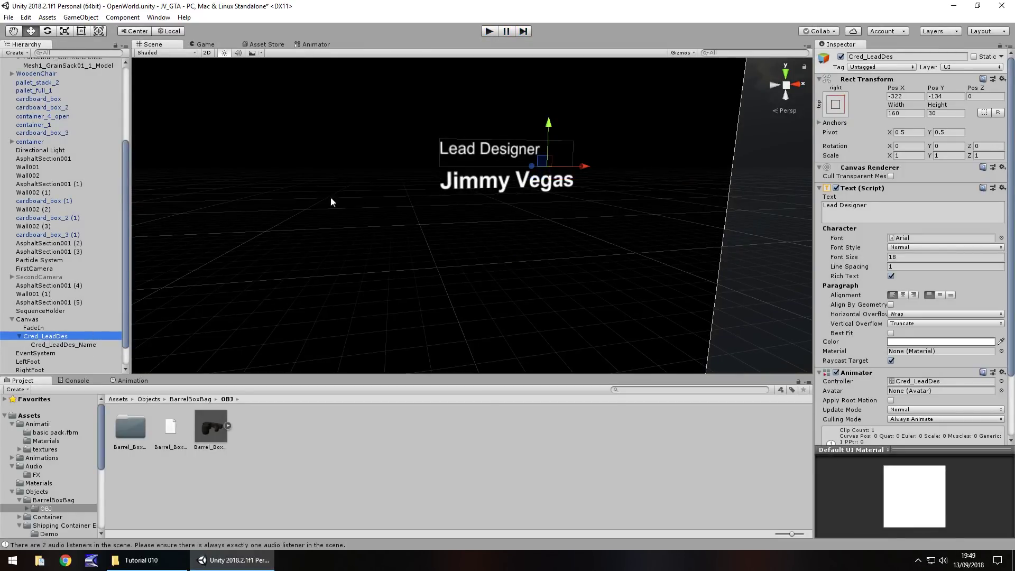
Duplicate the Lead Designer credit, move the copy left and anchor it top-left
{"action": "key", "text": "ctrl+d"}
{"action": "scroll", "coordinate": [441, 233], "scroll_direction": "down", "scroll_amount": 5}
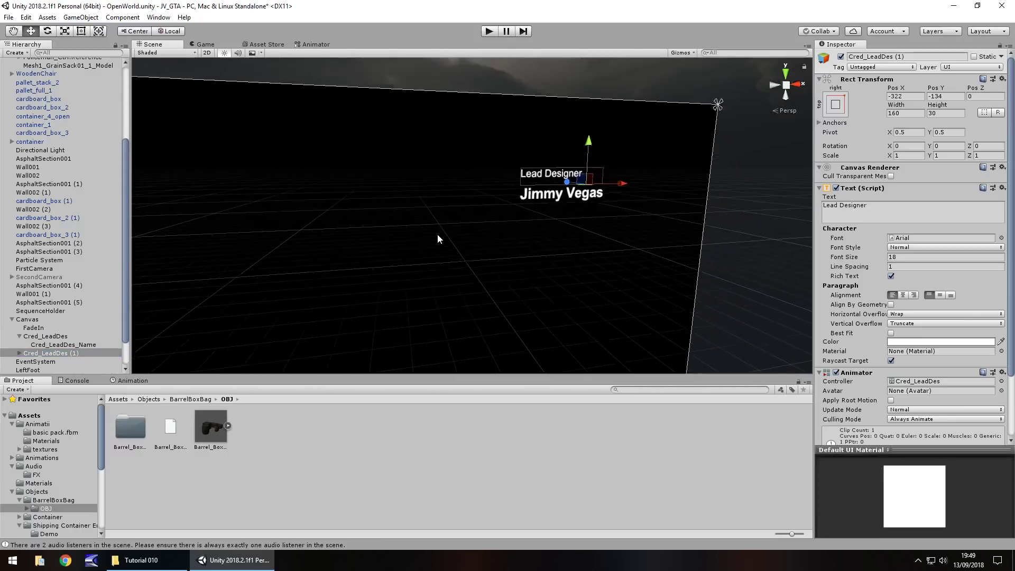
{"action": "middle_click_drag", "start_coordinate": [393, 250], "coordinate": [488, 213]}
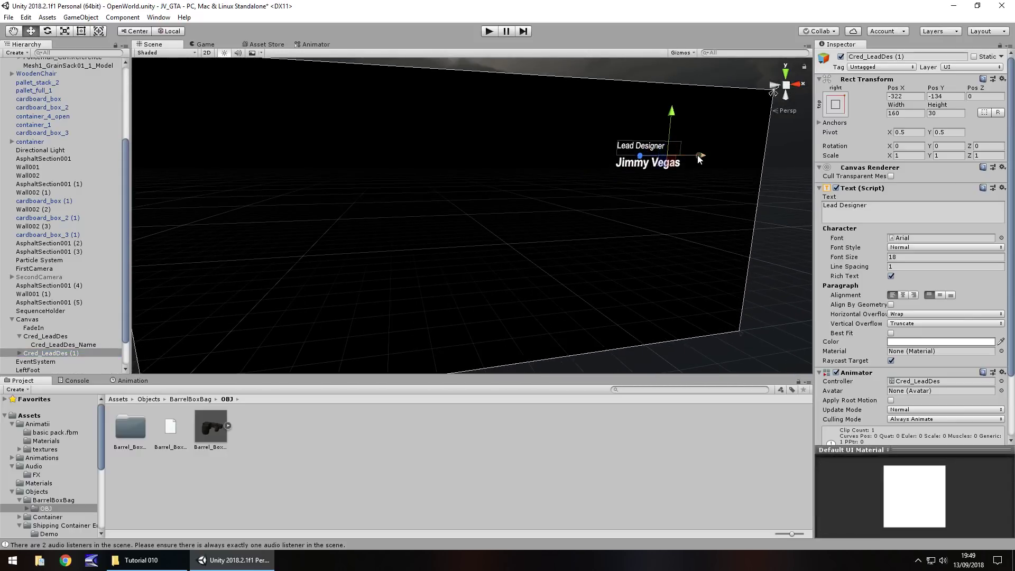
{"action": "left_click_drag", "start_coordinate": [696, 154], "coordinate": [426, 176]}
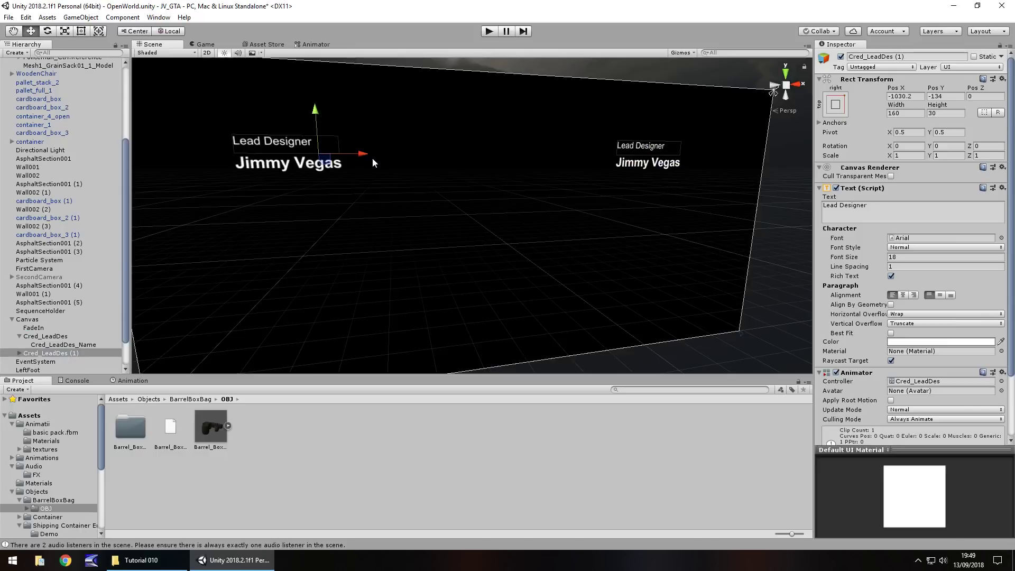
{"action": "left_click_drag", "start_coordinate": [372, 158], "coordinate": [347, 155]}
{"action": "left_click", "coordinate": [841, 109]}
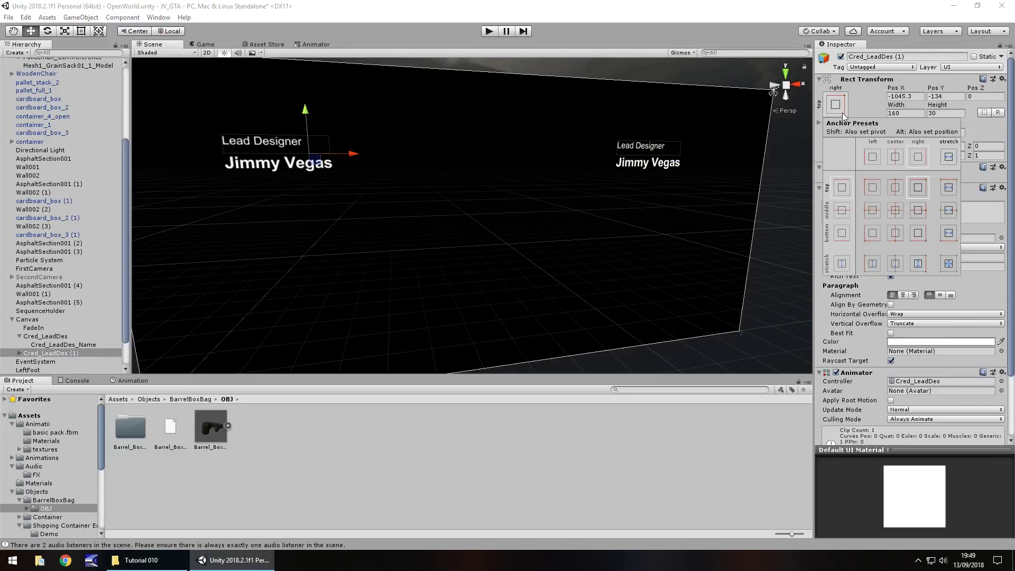
{"action": "left_click", "coordinate": [872, 187]}
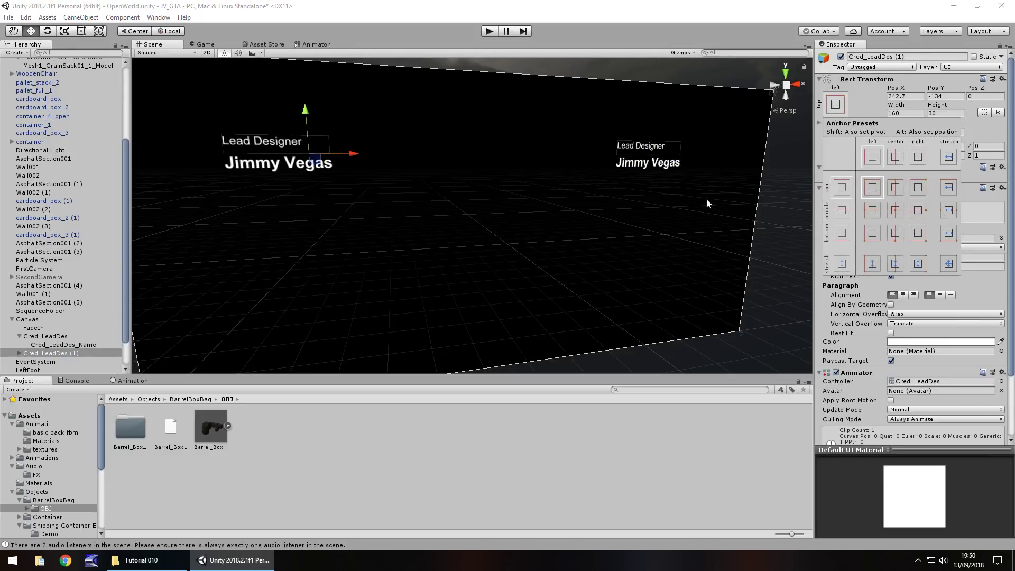
{"action": "left_click", "coordinate": [48, 338]}
Deactivate the original Cred_LeadDes and rename the copy to Cred_Story
{"action": "left_click", "coordinate": [43, 337]}
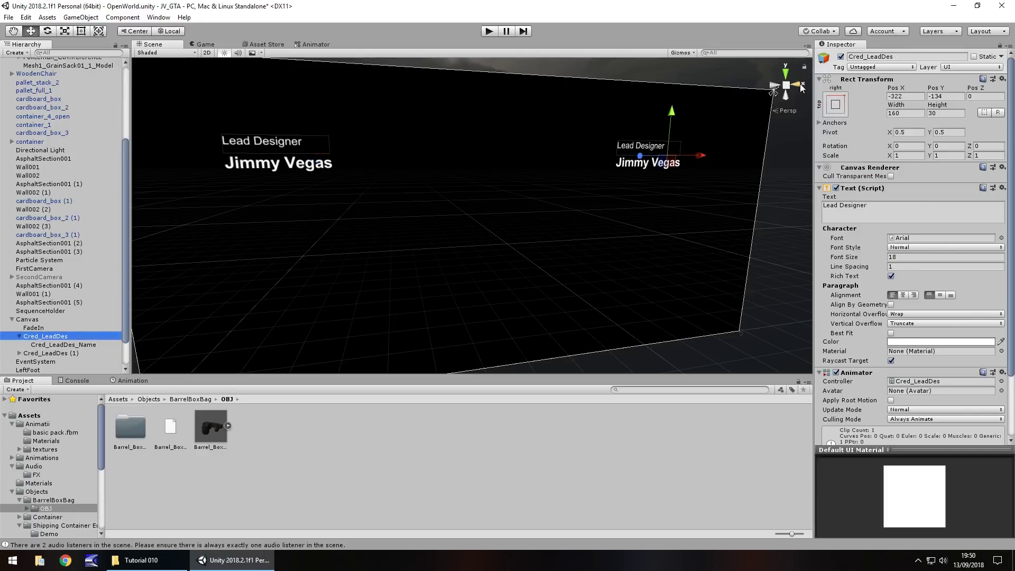
{"action": "left_click", "coordinate": [840, 57]}
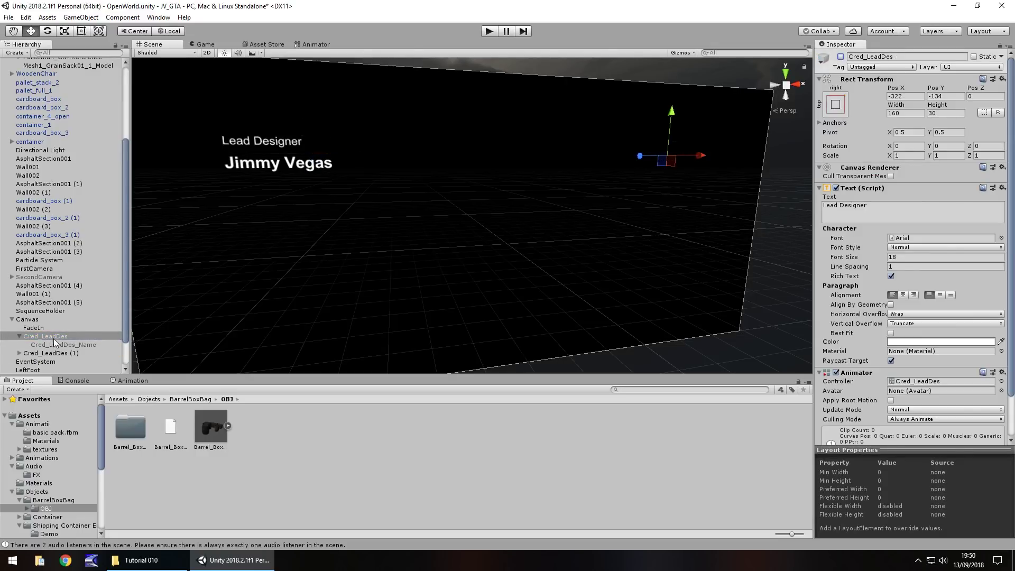
{"action": "left_click", "coordinate": [43, 354]}
{"action": "left_click", "coordinate": [43, 353]}
{"action": "double_click", "coordinate": [31, 353]}
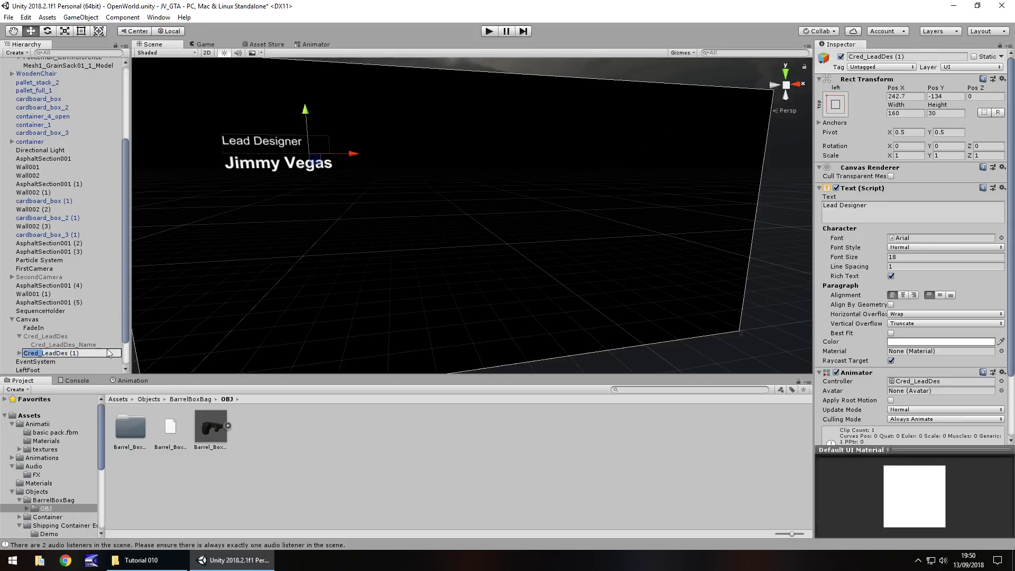
{"action": "left_click", "coordinate": [43, 353]}
{"action": "double_click", "coordinate": [43, 354]}
{"action": "left_click", "coordinate": [43, 354]}
{"action": "left_click_drag", "start_coordinate": [45, 355], "coordinate": [98, 356]}
{"action": "type", "text": "Story"}
{"action": "key", "text": "Return"}
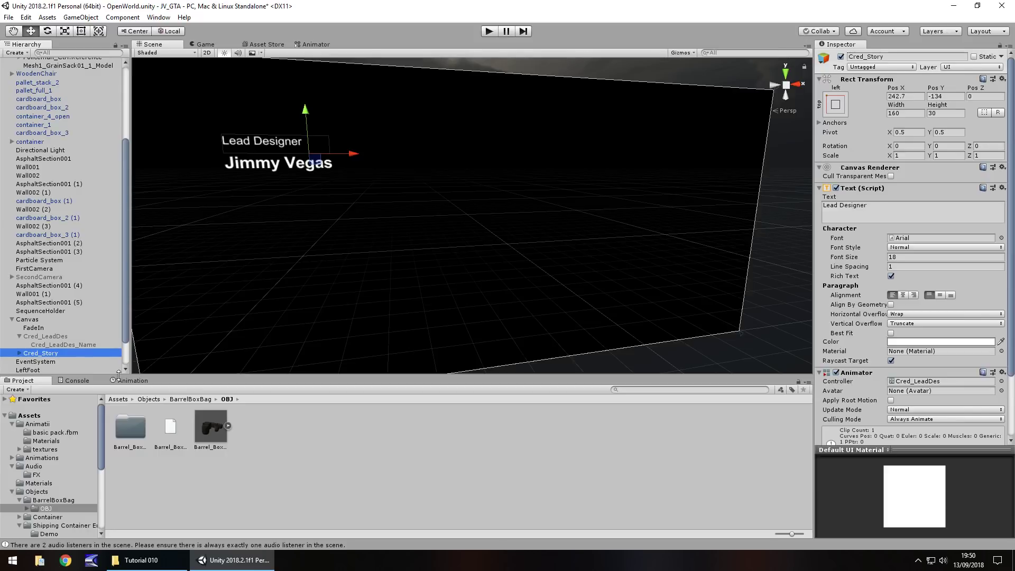
{"action": "left_click", "coordinate": [69, 344]}
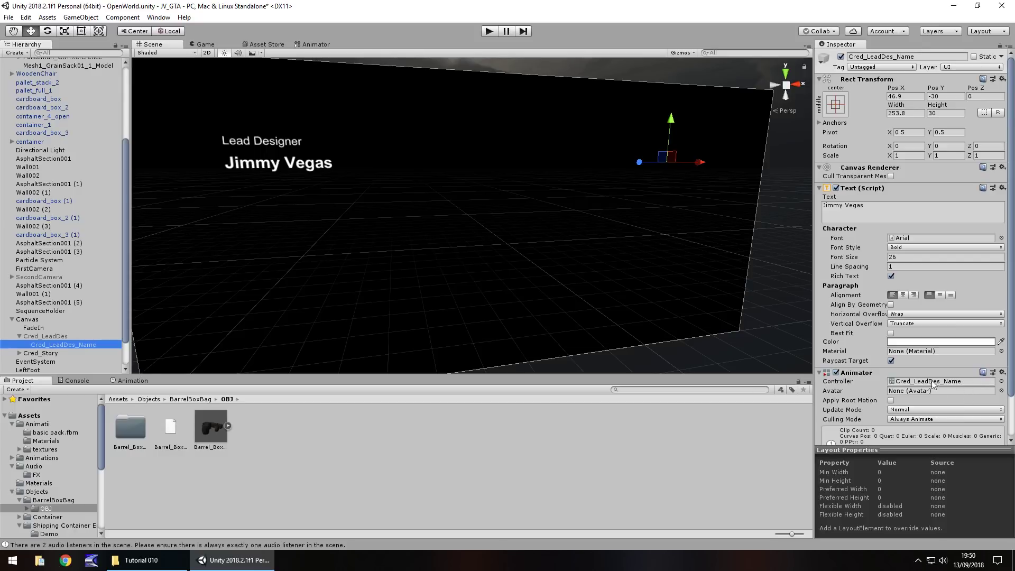
{"action": "left_click", "coordinate": [489, 31]}
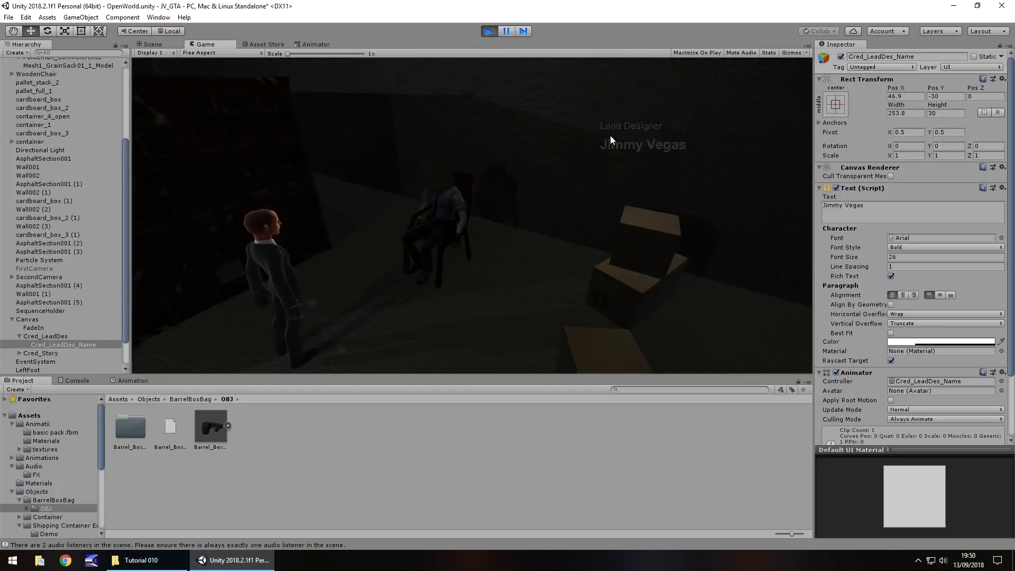
{"action": "key", "text": "ctrl+p"}
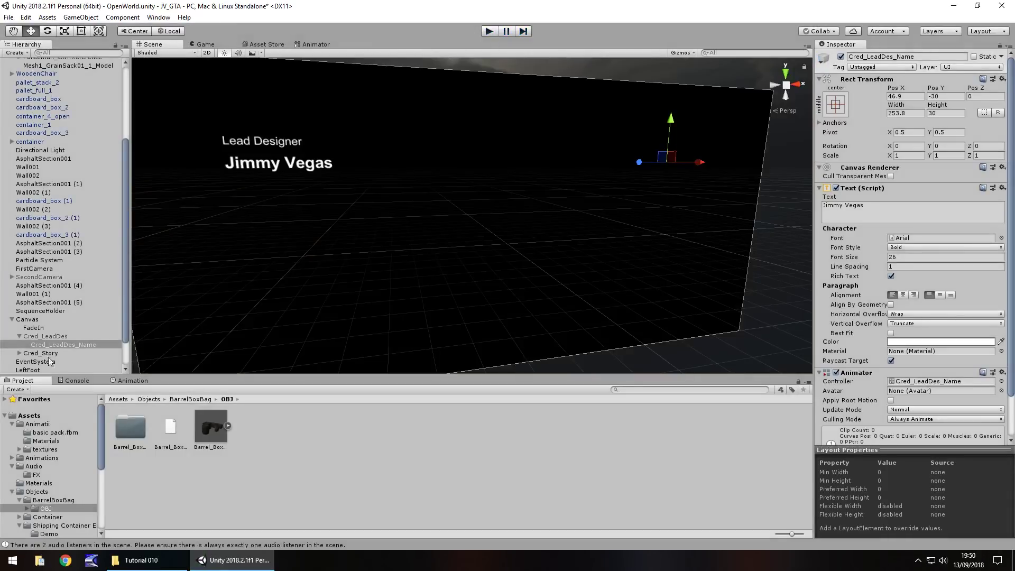
{"action": "scroll", "coordinate": [49, 361], "scroll_direction": "down", "scroll_amount": 3}
Rename Cred_Story's child text to Cred_Story_Name
{"action": "left_click", "coordinate": [40, 319]}
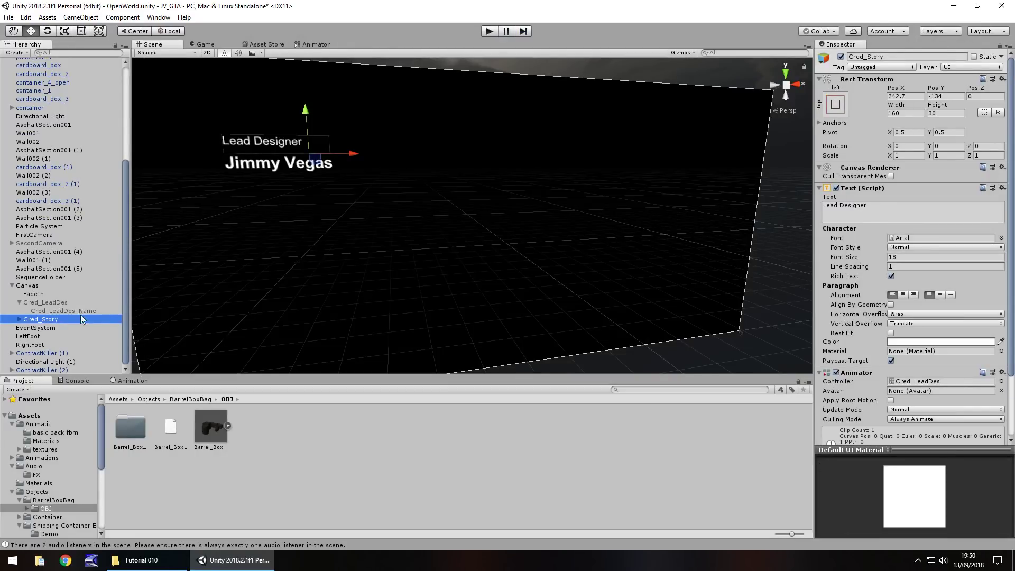
{"action": "left_click", "coordinate": [20, 319]}
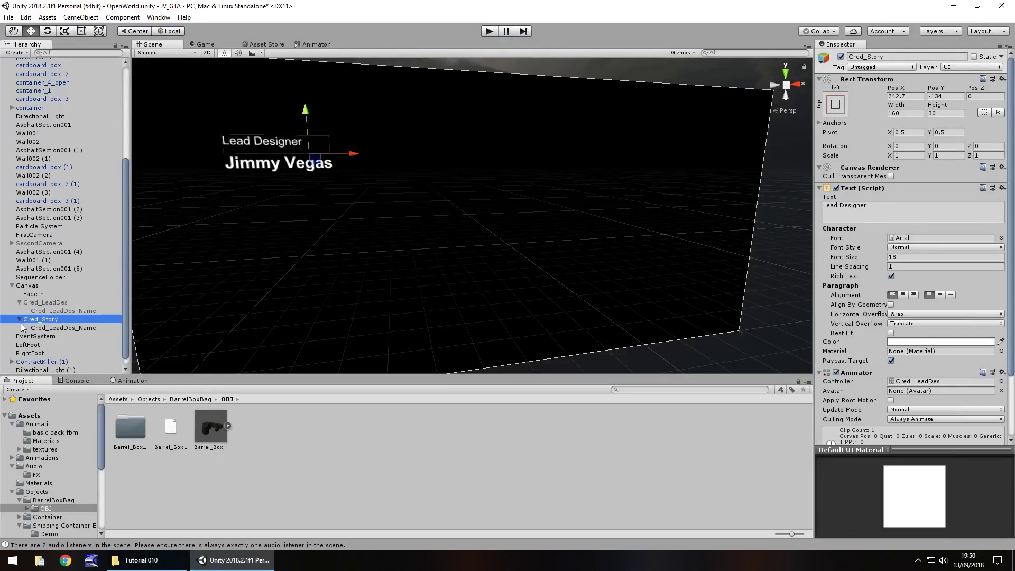
{"action": "left_click", "coordinate": [61, 327]}
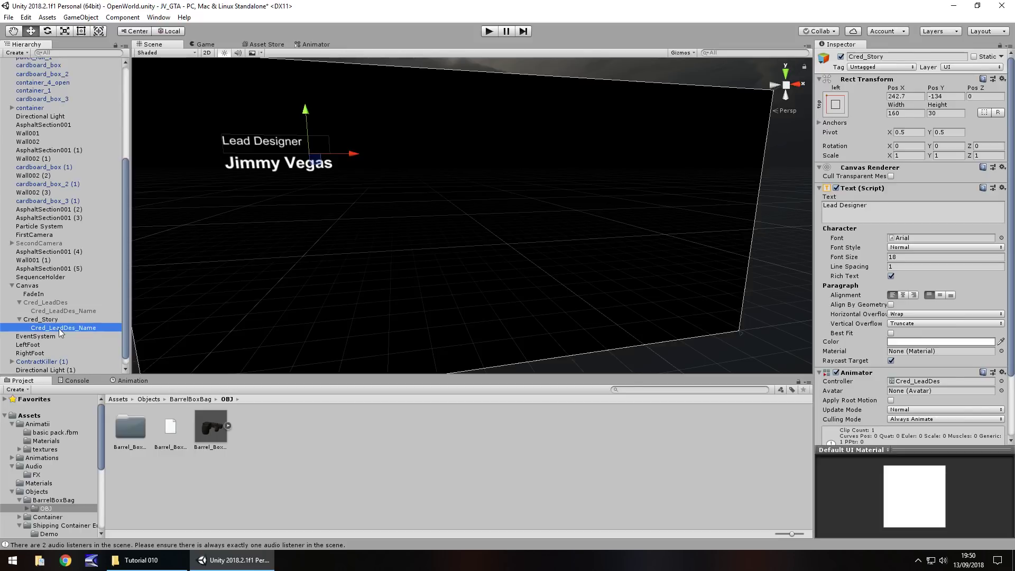
{"action": "left_click", "coordinate": [63, 328]}
{"action": "left_click", "coordinate": [50, 328]}
{"action": "key", "text": "Delete"}
{"action": "key", "text": "Delete"}
{"action": "key", "text": "Delete"}
{"action": "key", "text": "Delete"}
{"action": "key", "text": "Delete"}
{"action": "key", "text": "Delete"}
{"action": "key", "text": "Delete"}
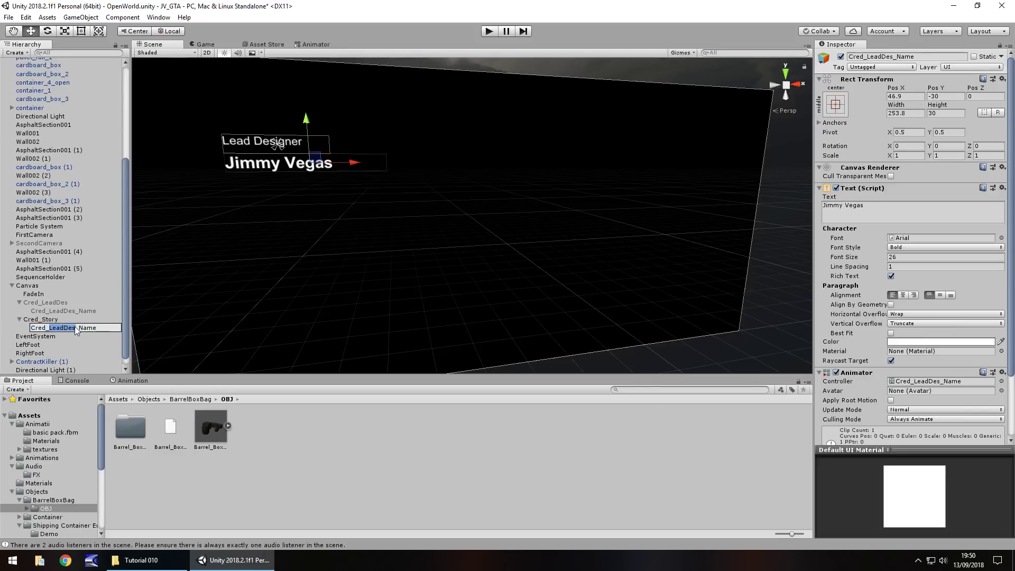
{"action": "type", "text": "Story"}
{"action": "left_click", "coordinate": [52, 320]}
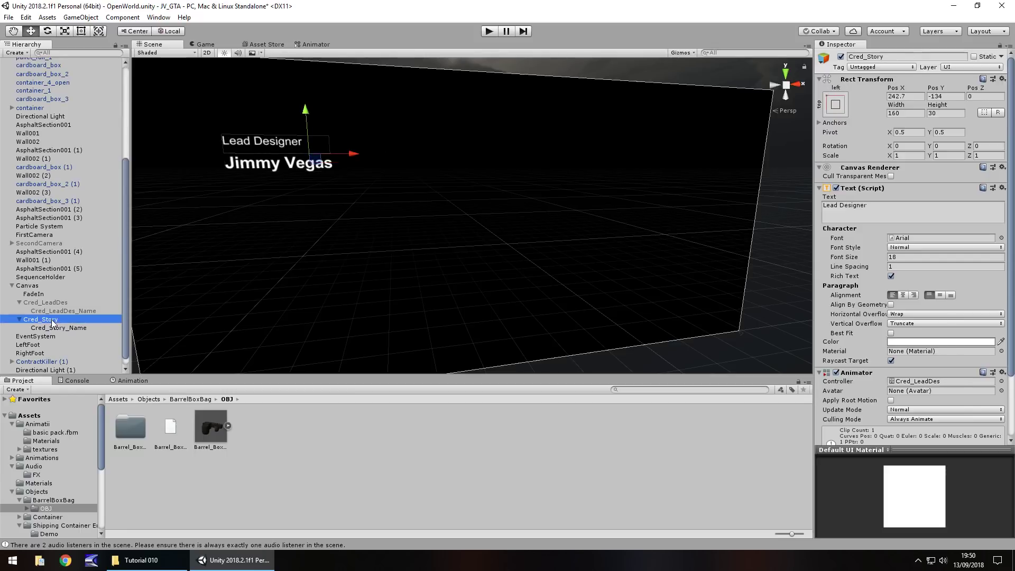
Change the heading text to 'Storyboard' and make the name box taller
{"action": "left_click", "coordinate": [880, 208]}
{"action": "type", "text": "Story"}
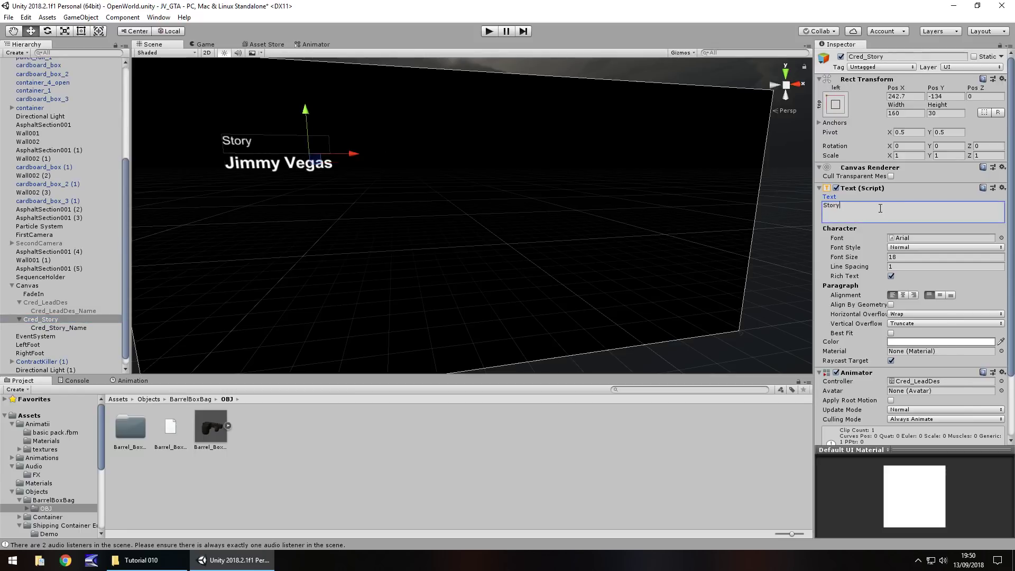
{"action": "type", "text": "board"}
{"action": "left_click", "coordinate": [70, 328]}
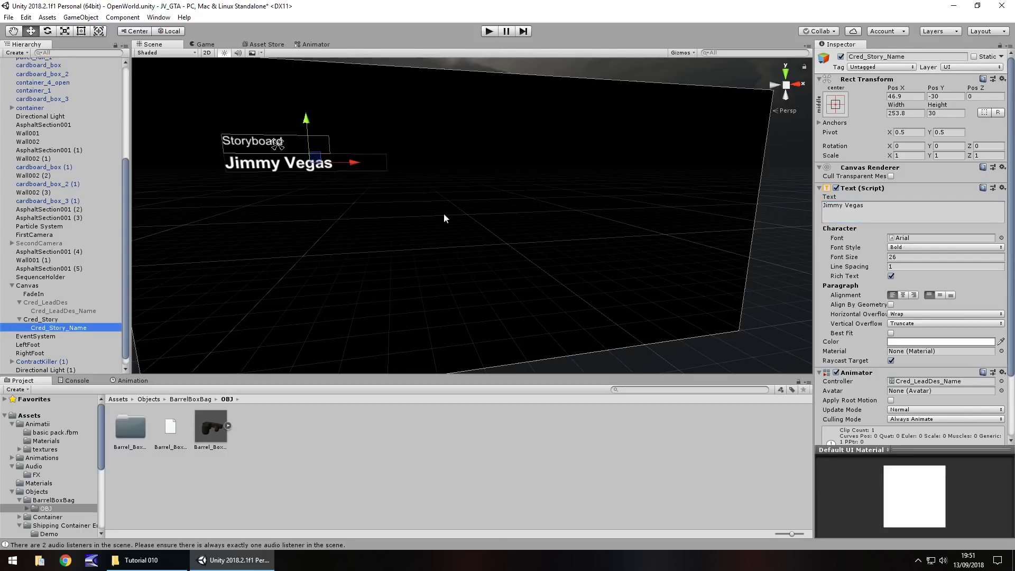
{"action": "left_click", "coordinate": [81, 31]}
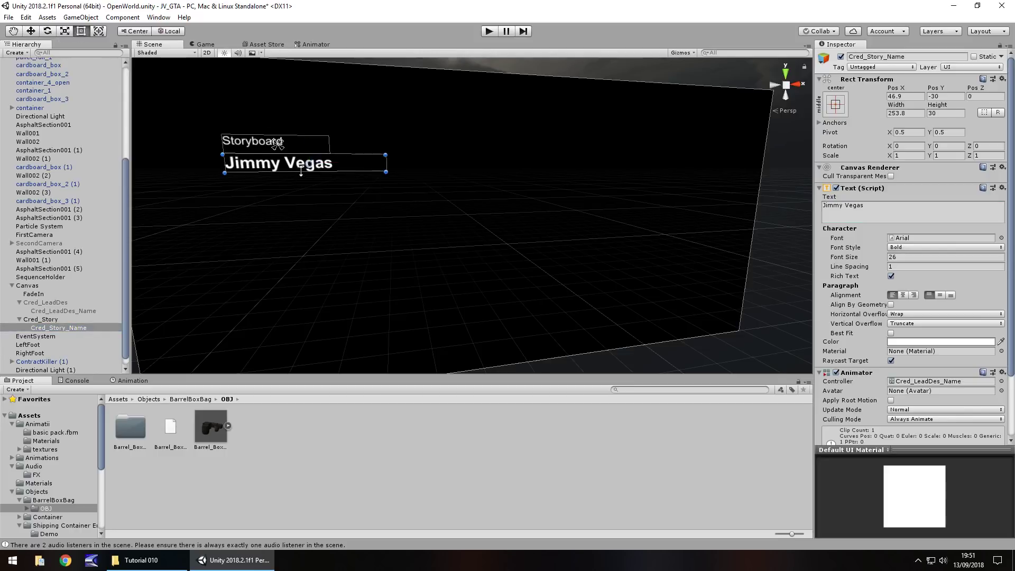
{"action": "left_click_drag", "start_coordinate": [299, 171], "coordinate": [300, 197]}
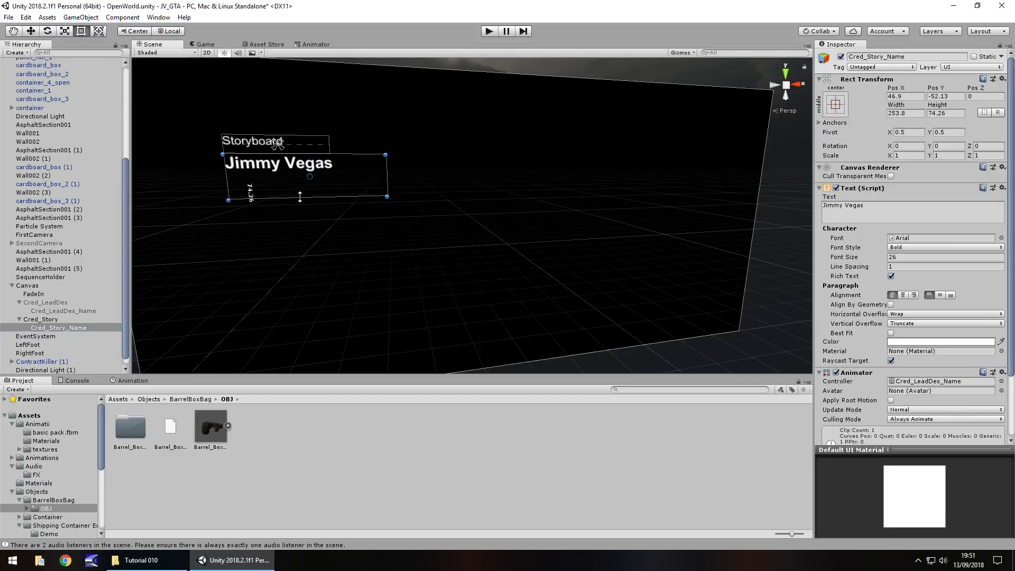
{"action": "left_click", "coordinate": [47, 329]}
Enter two people's names on separate lines in Cred_Story_Name
{"action": "left_click", "coordinate": [883, 217]}
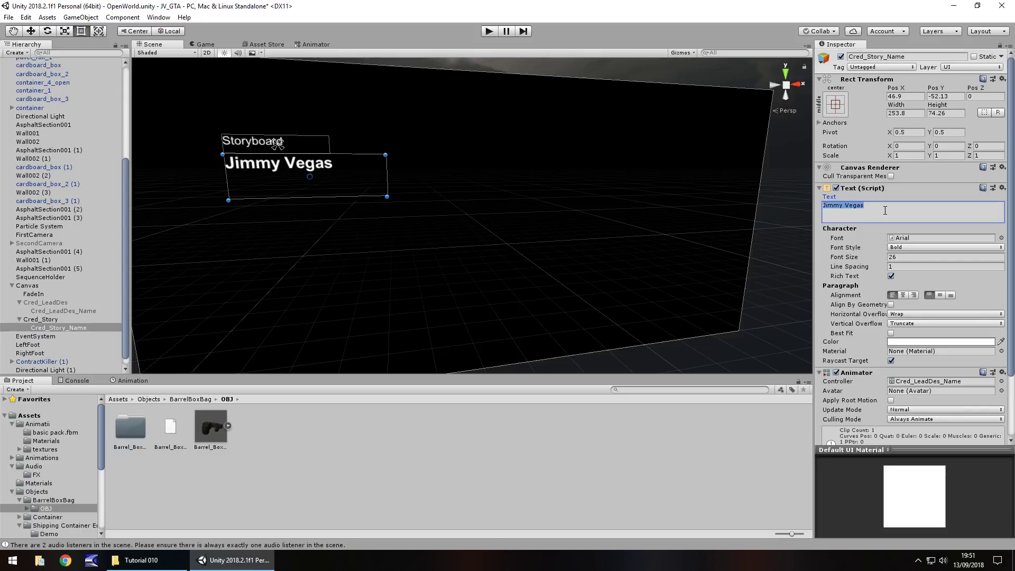
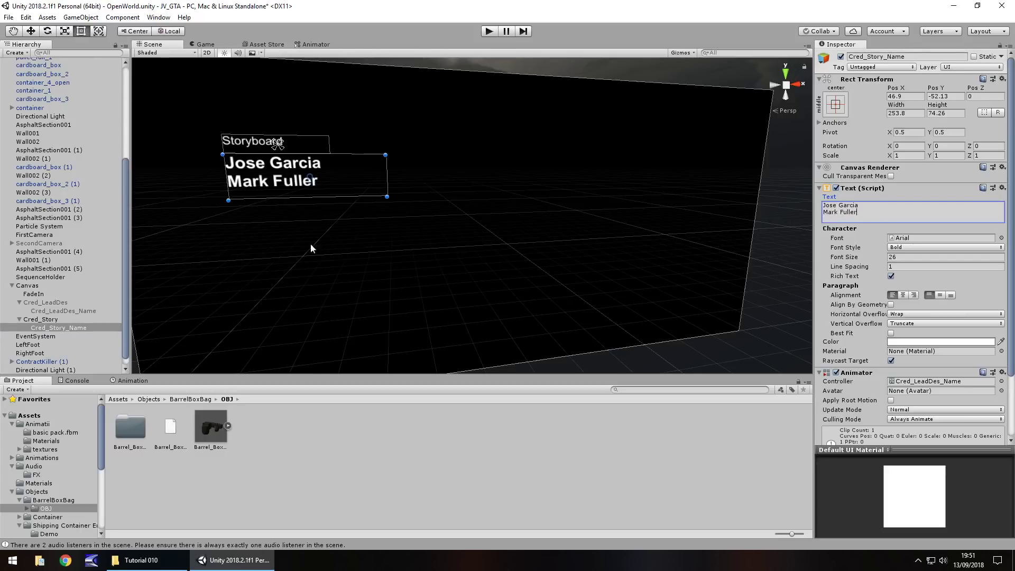
{"action": "left_click", "coordinate": [48, 320]}
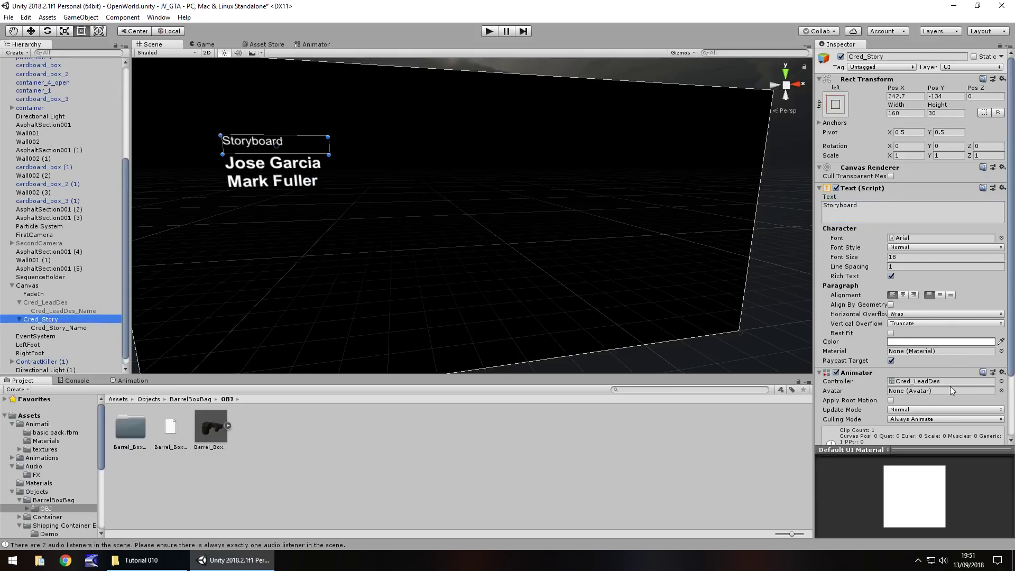
{"action": "scroll", "coordinate": [940, 386], "scroll_direction": "down", "scroll_amount": 3}
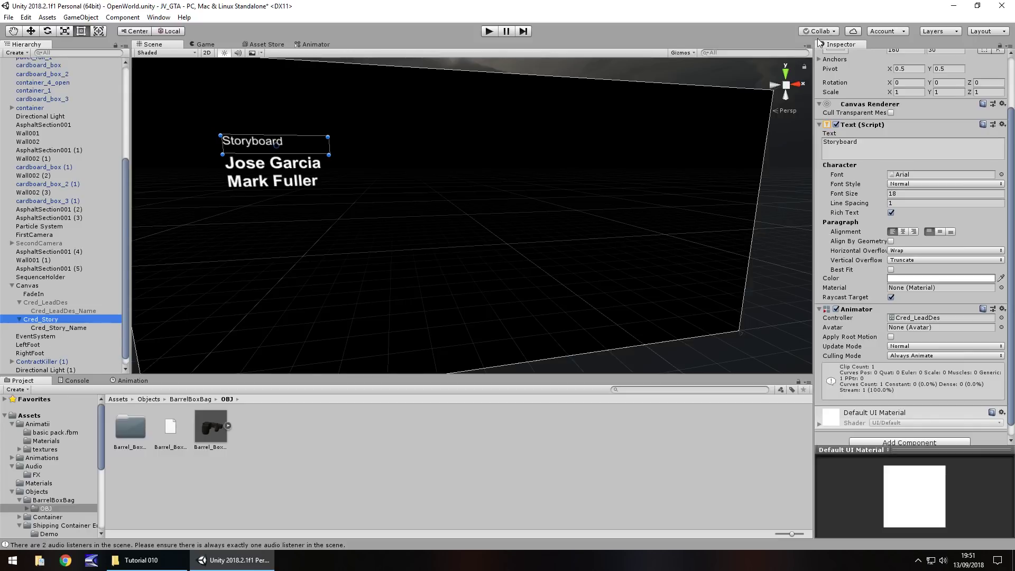
Preview the Storyboard credit in Play mode, then deactivate Cred_Story
{"action": "scroll", "coordinate": [291, 285], "scroll_direction": "up", "scroll_amount": 2}
{"action": "scroll", "coordinate": [406, 203], "scroll_direction": "down", "scroll_amount": 2}
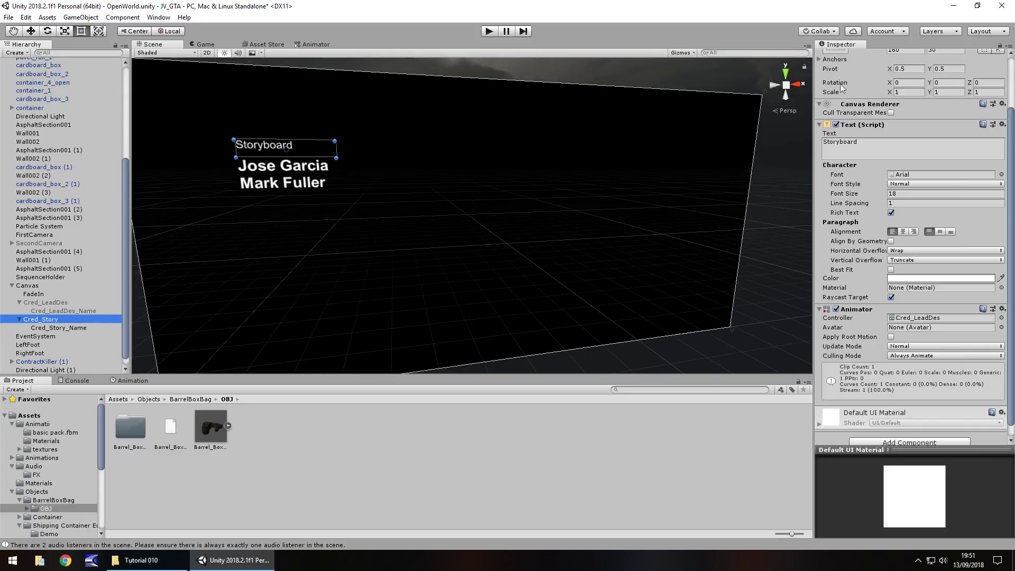
{"action": "scroll", "coordinate": [869, 185], "scroll_direction": "up", "scroll_amount": 3}
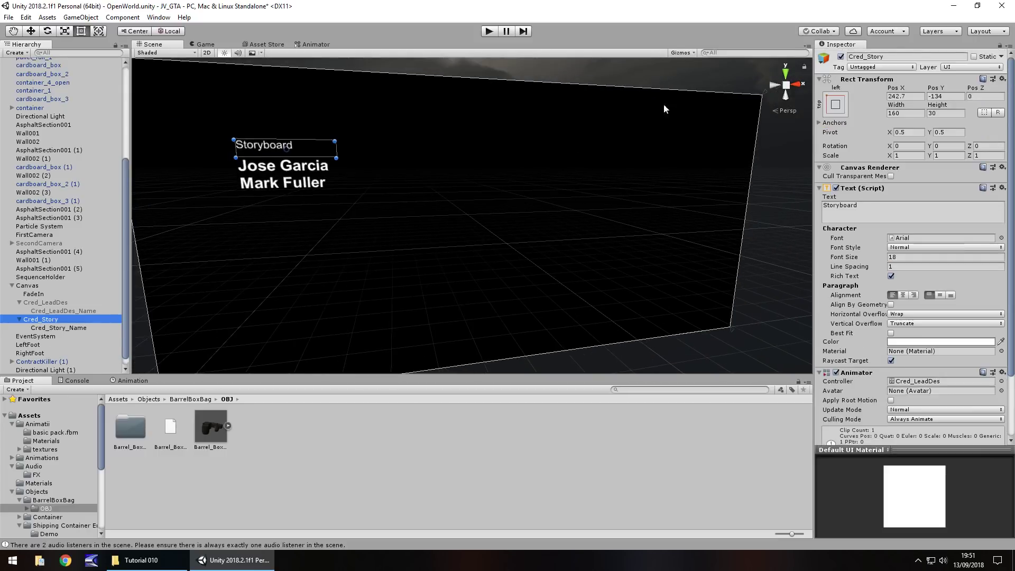
{"action": "left_click", "coordinate": [489, 31]}
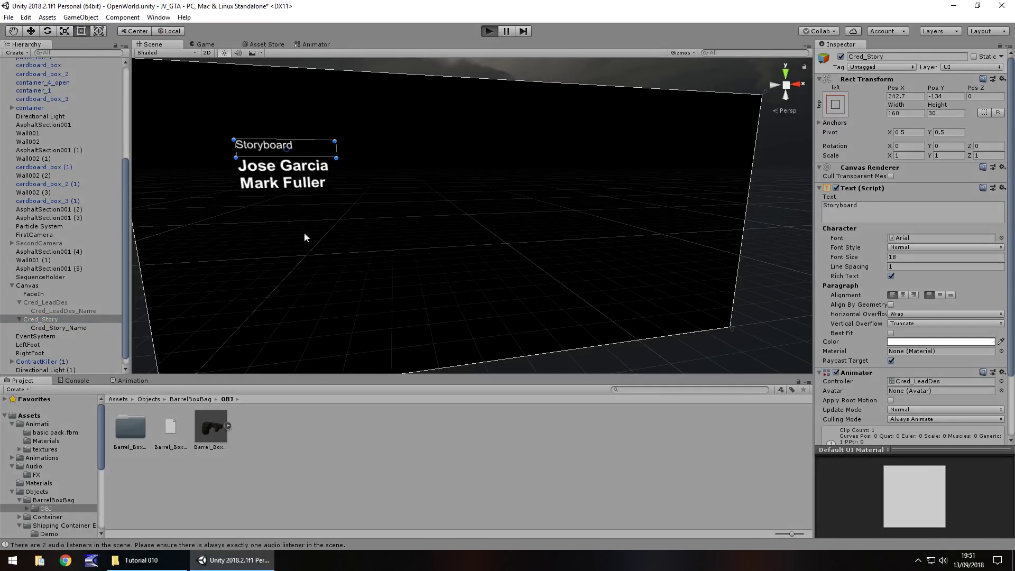
{"action": "left_click", "coordinate": [489, 31]}
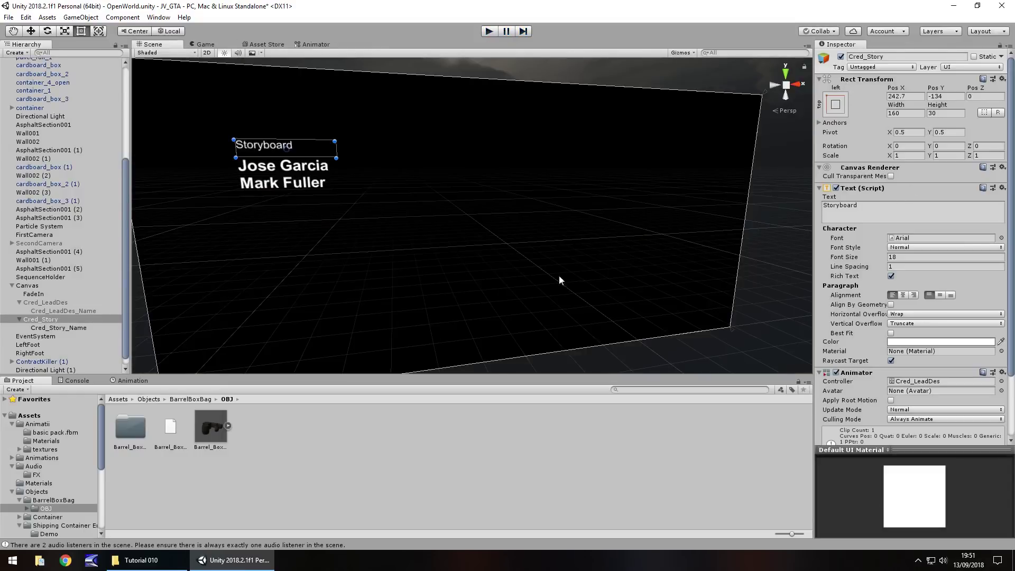
{"action": "left_click", "coordinate": [840, 56]}
{"action": "scroll", "coordinate": [86, 314], "scroll_direction": "down", "scroll_amount": 1}
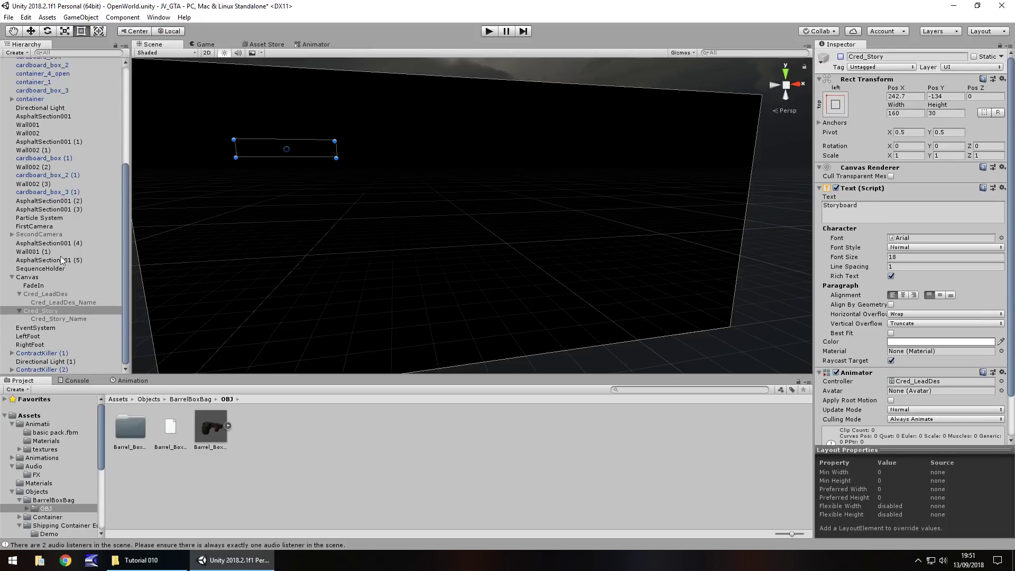
Select SequenceHolder and open its A01_CamSwitch script in Visual Studio
{"action": "left_click", "coordinate": [51, 269]}
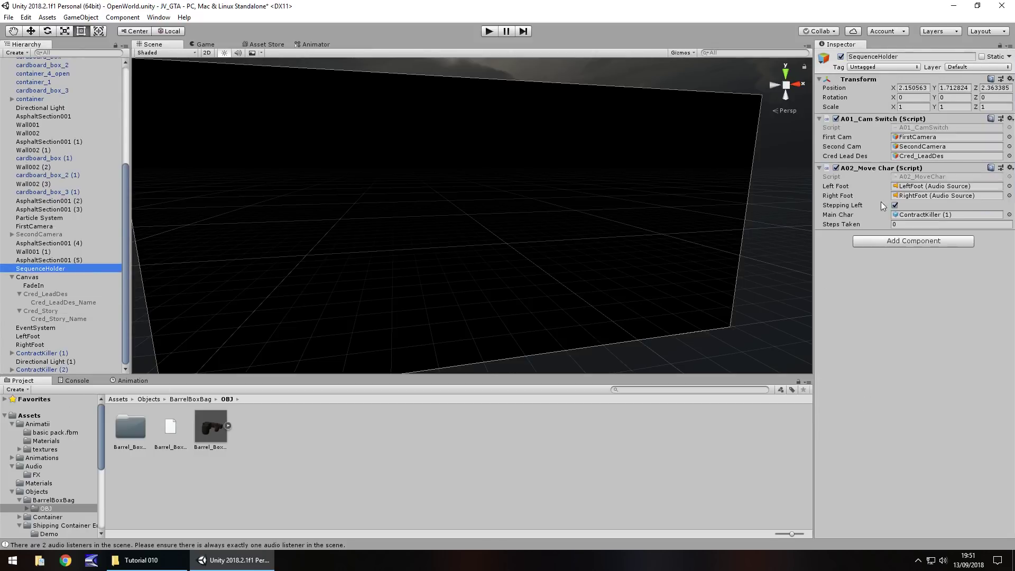
{"action": "double_click", "coordinate": [939, 130]}
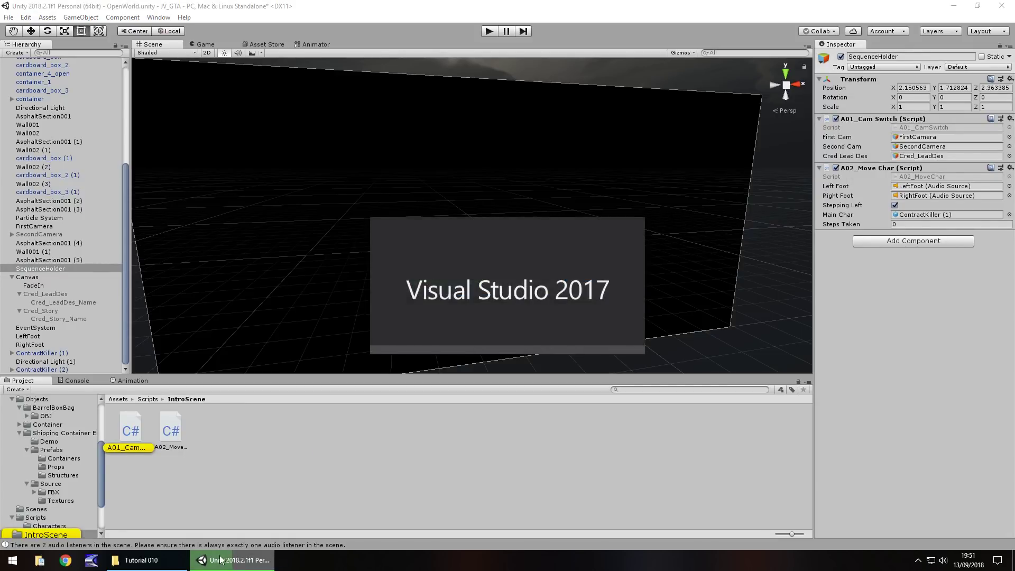
{"action": "mouse_move", "coordinate": [231, 567]}
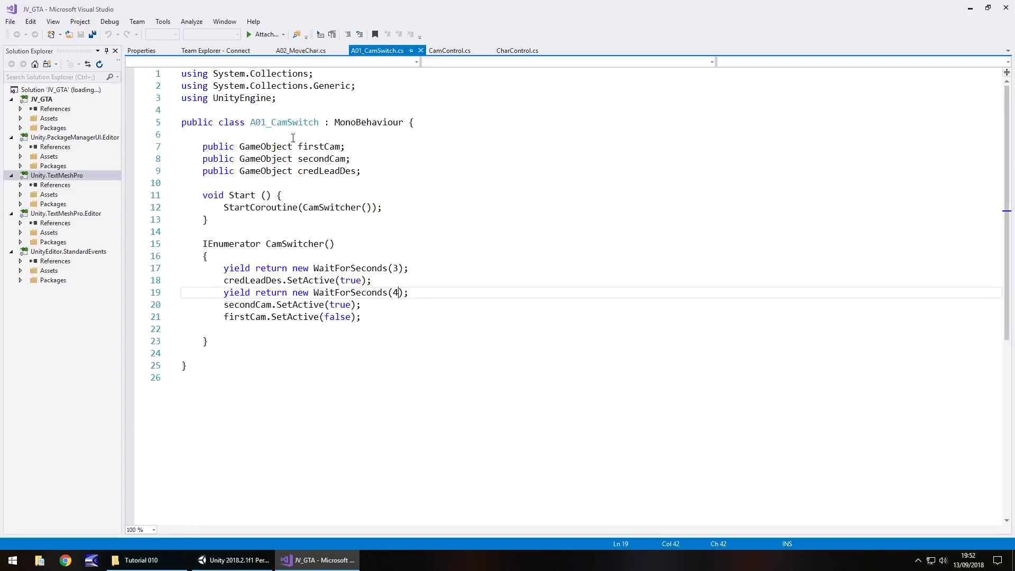
Declare 'public GameObject credStory;' below the credLeadDes field
{"action": "left_click", "coordinate": [376, 171]}
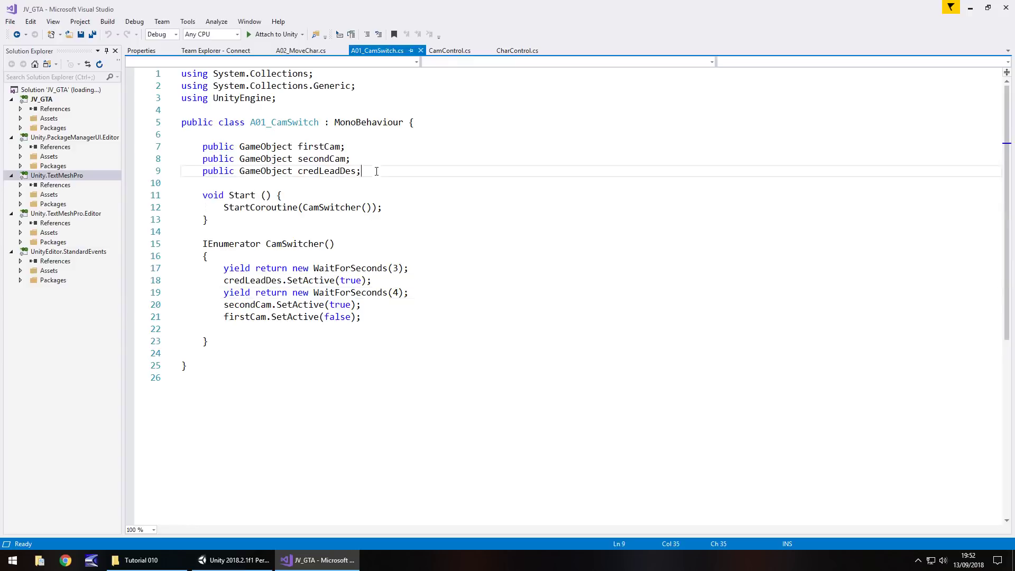
{"action": "key", "text": "Return"}
{"action": "type", "text": "pub"}
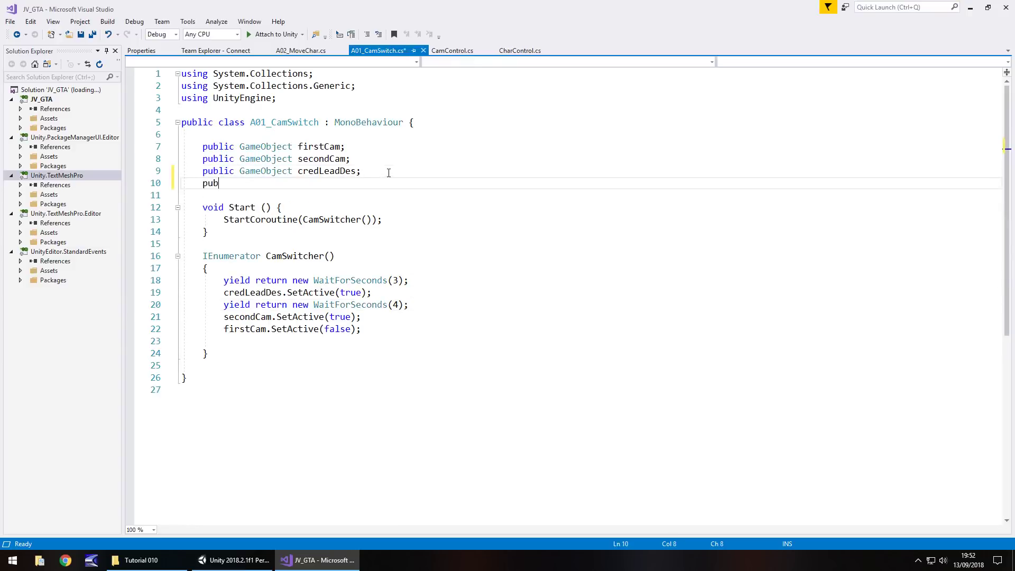
{"action": "type", "text": "lic GameO"}
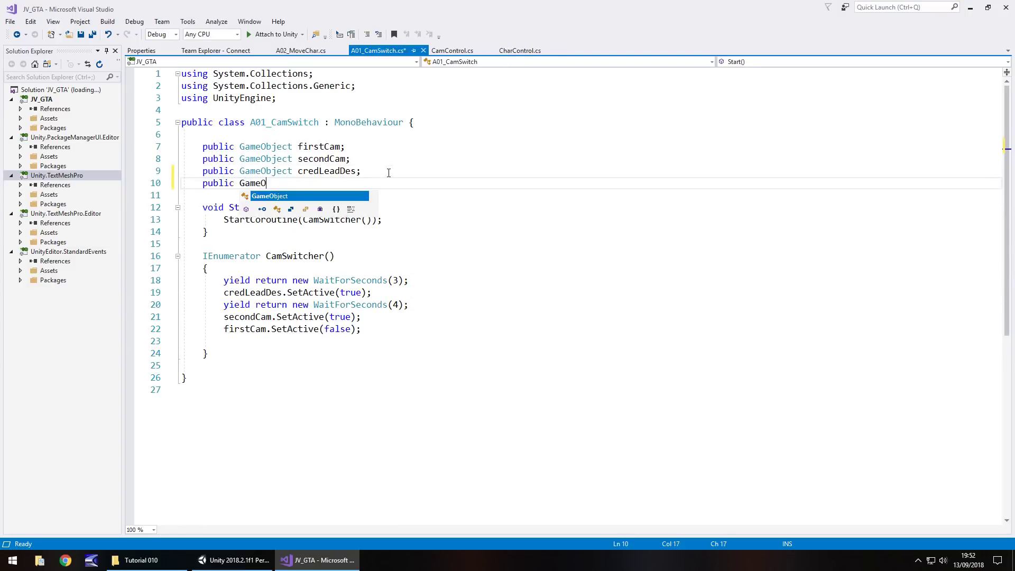
{"action": "type", "text": "bject "}
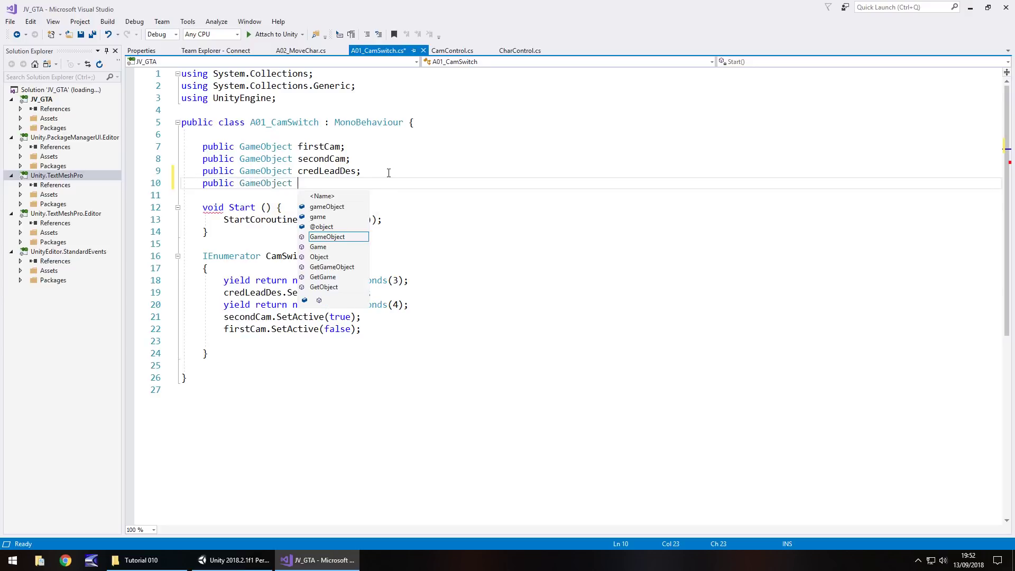
{"action": "type", "text": "cred"}
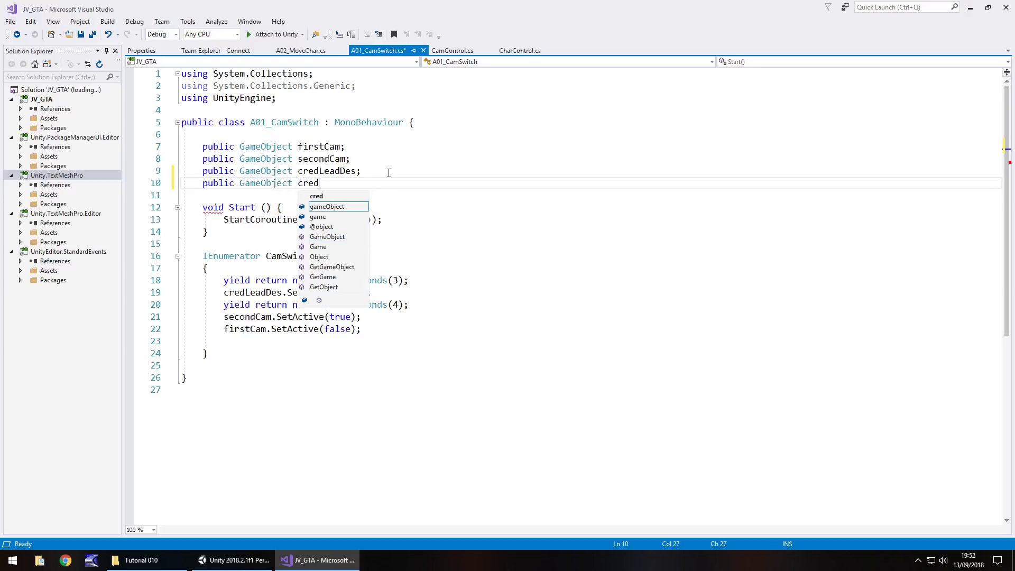
{"action": "type", "text": "Story;"}
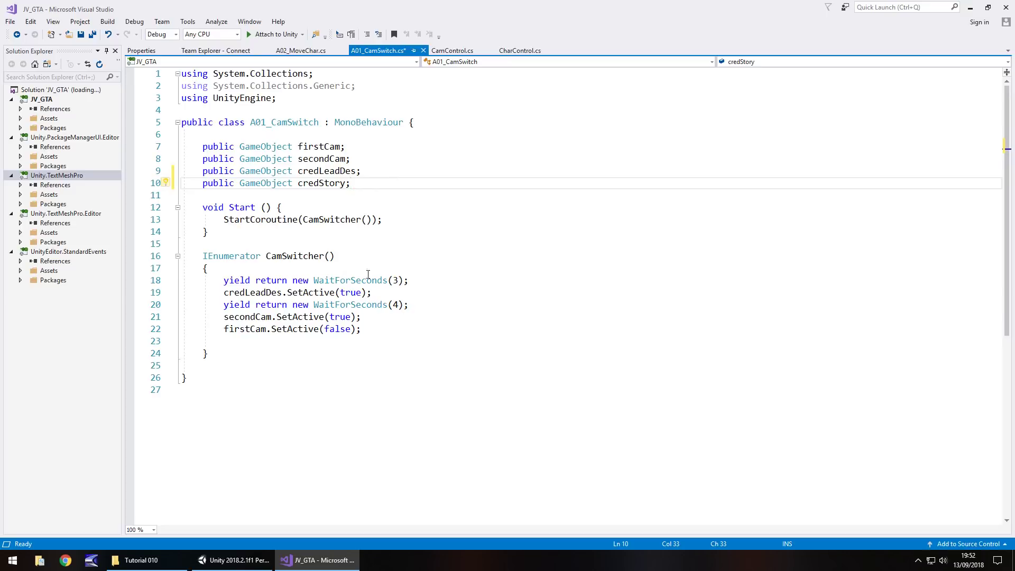
Shorten the first wait to 2 seconds, leaving the second wait at 4
{"action": "double_click", "coordinate": [395, 280]}
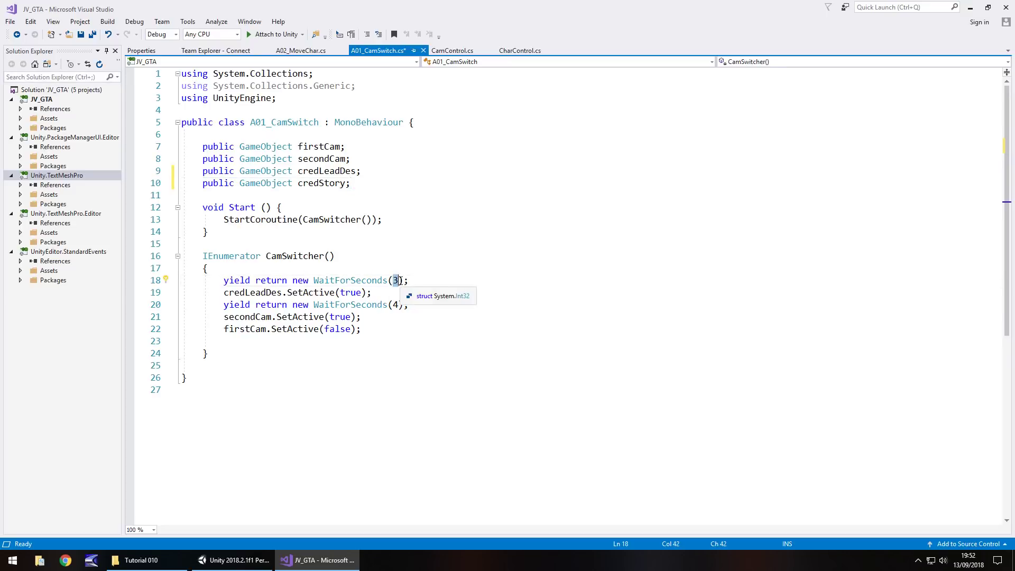
{"action": "type", "text": "2"}
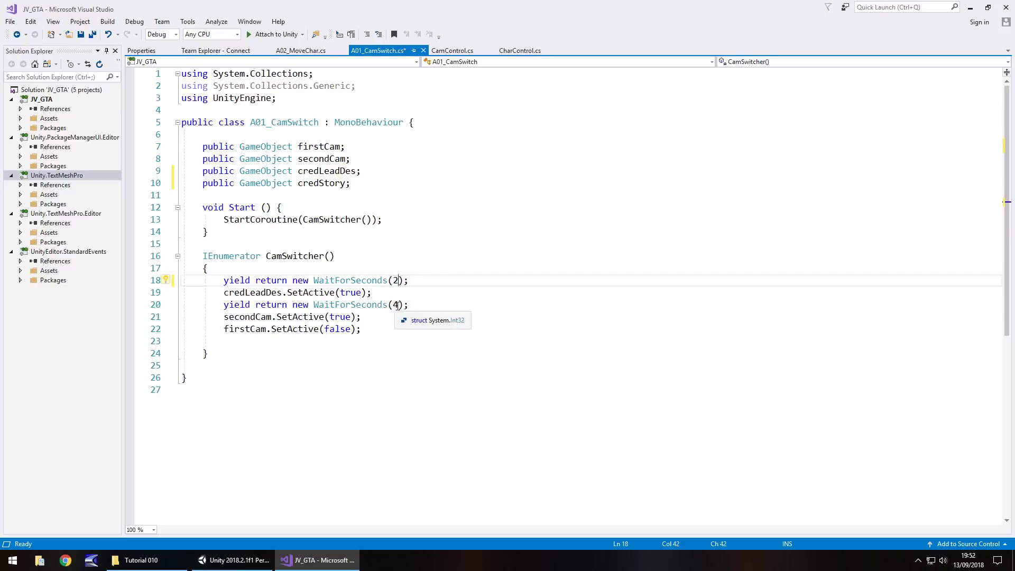
{"action": "double_click", "coordinate": [394, 305]}
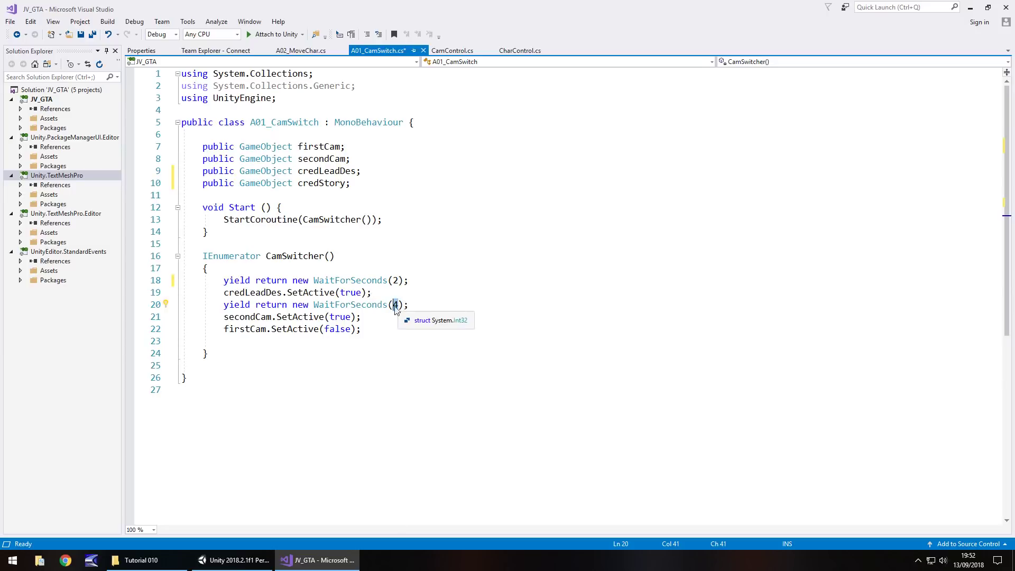
{"action": "type", "text": "5"}
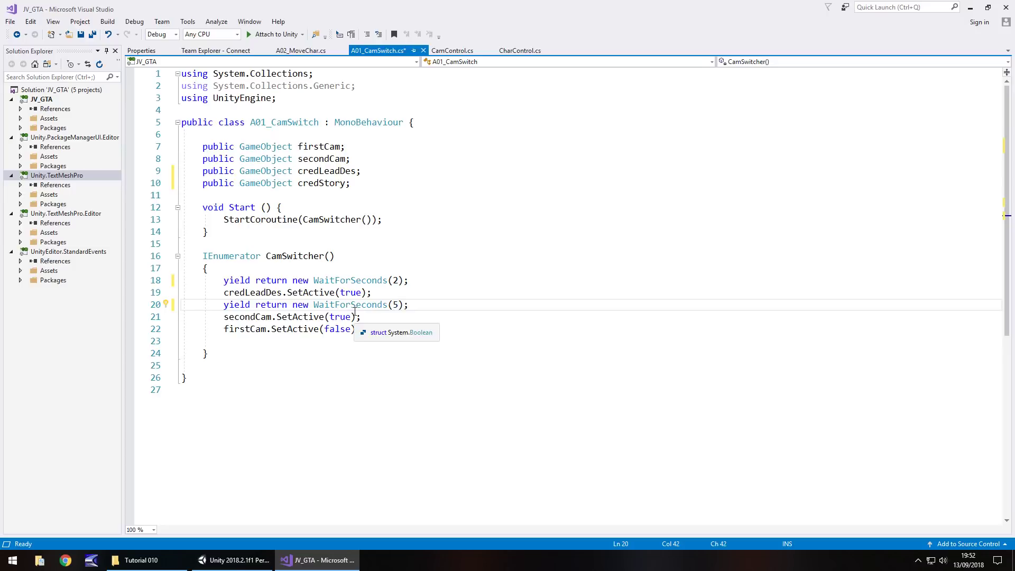
{"action": "key", "text": "BackSpace"}
{"action": "type", "text": "4"}
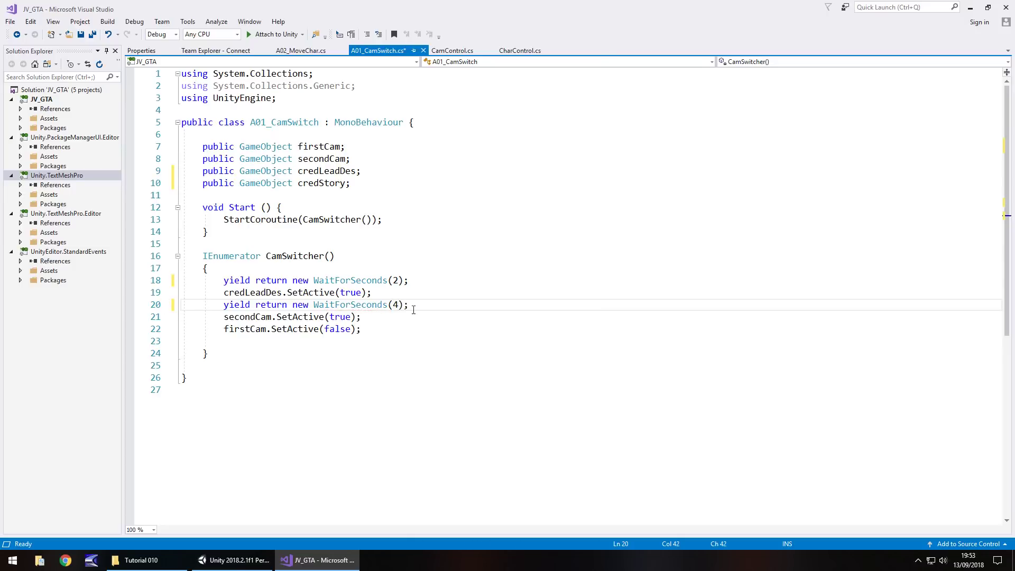
{"action": "left_click", "coordinate": [417, 305]}
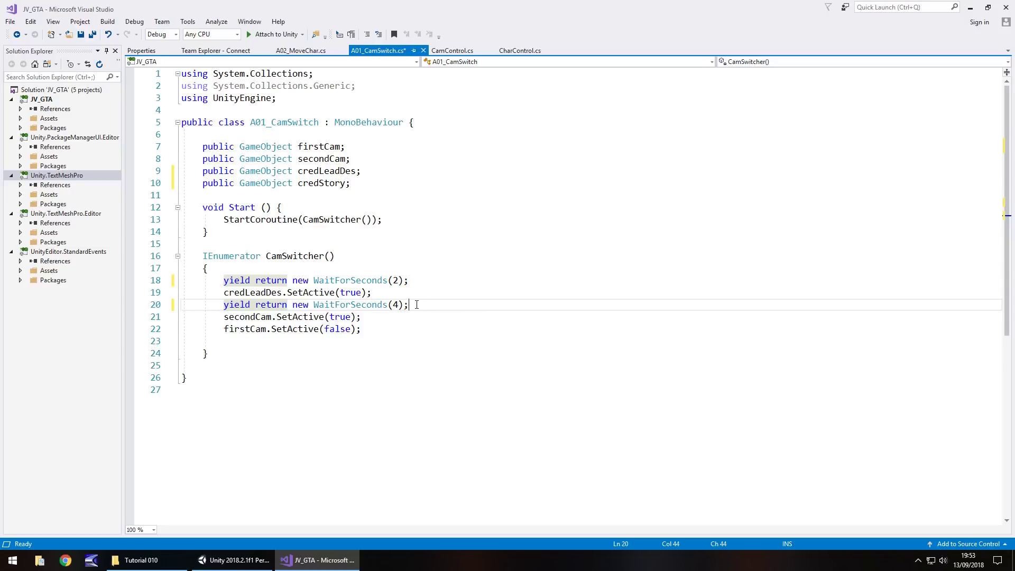
Add 'credStory.SetActive(true);' after the 4-second wait and save the script
{"action": "key", "text": "Return"}
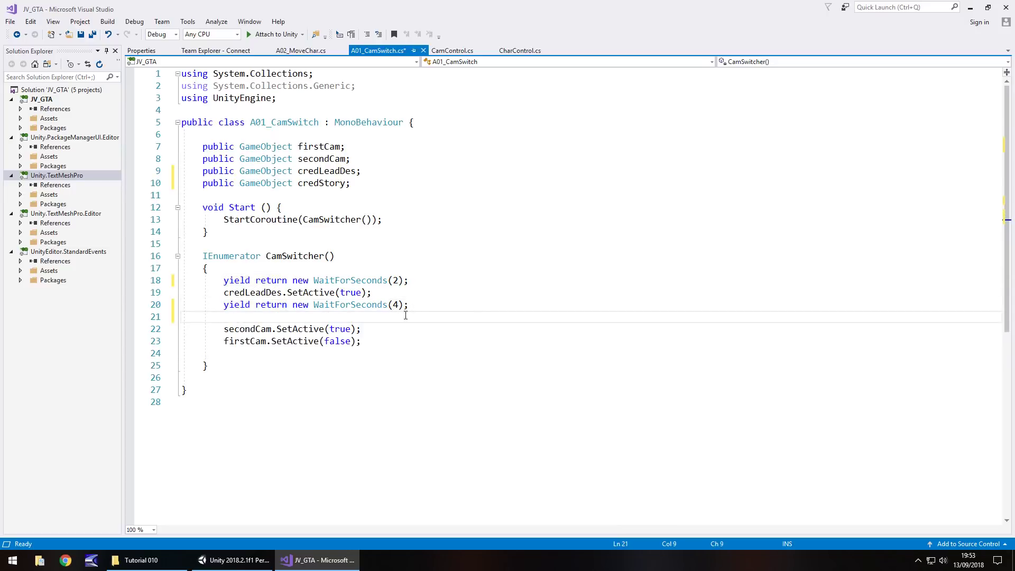
{"action": "type", "text": "c"}
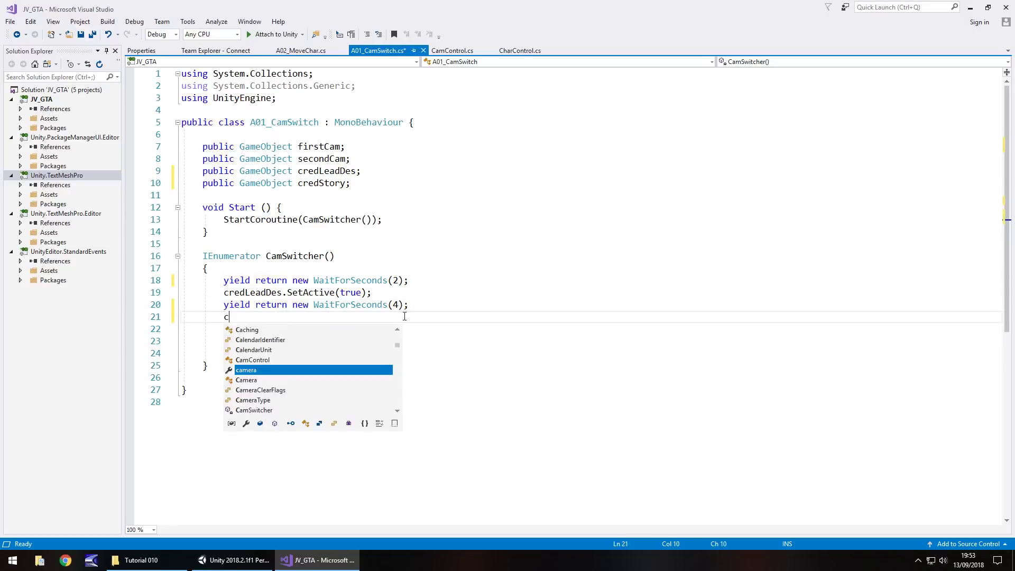
{"action": "type", "text": "redStory."}
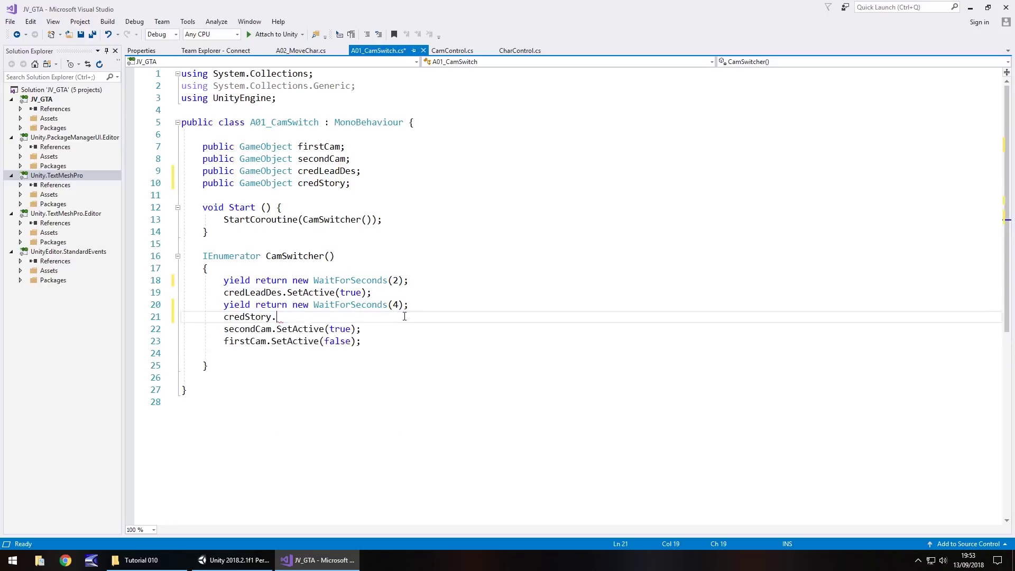
{"action": "type", "text": "SetActive(truie"}
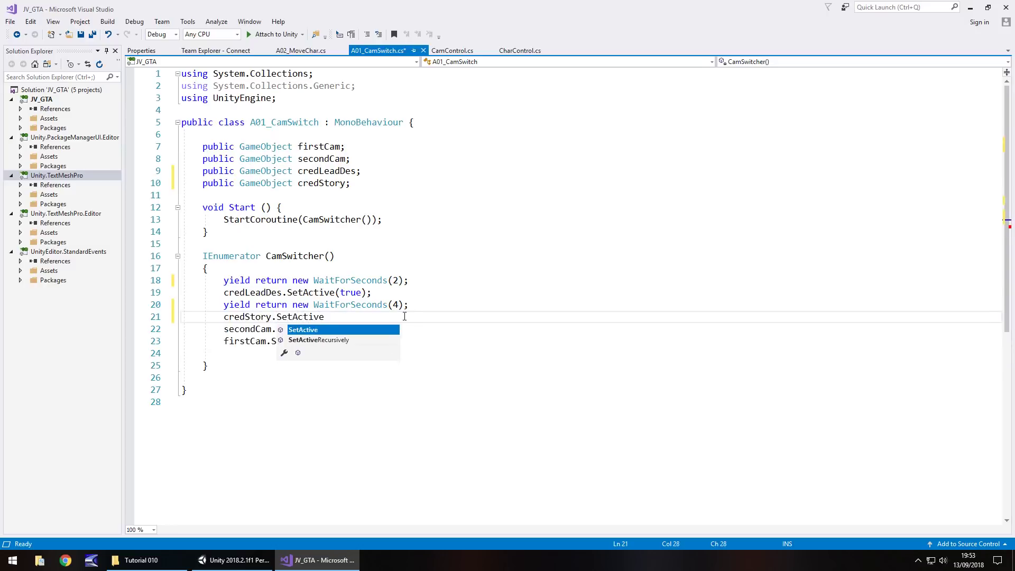
{"action": "key", "text": "BackSpace"}
{"action": "key", "text": "BackSpace"}
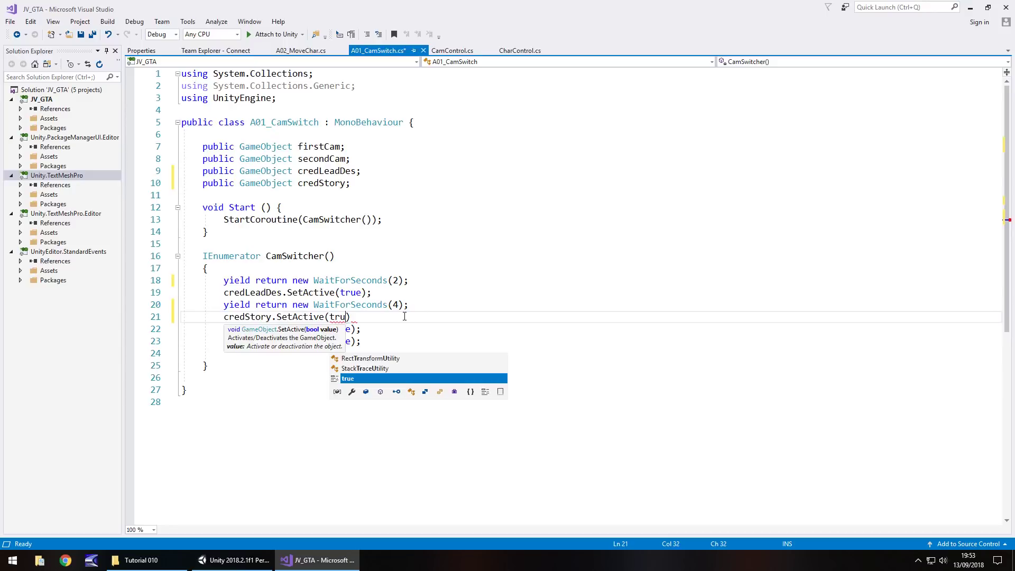
{"action": "type", "text": "e);"}
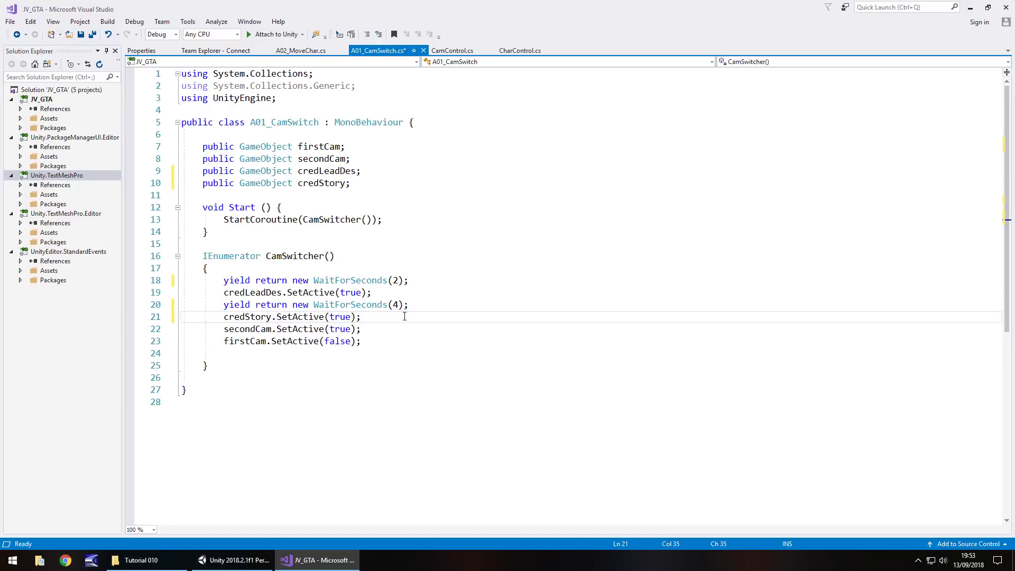
{"action": "key", "text": "ctrl+s"}
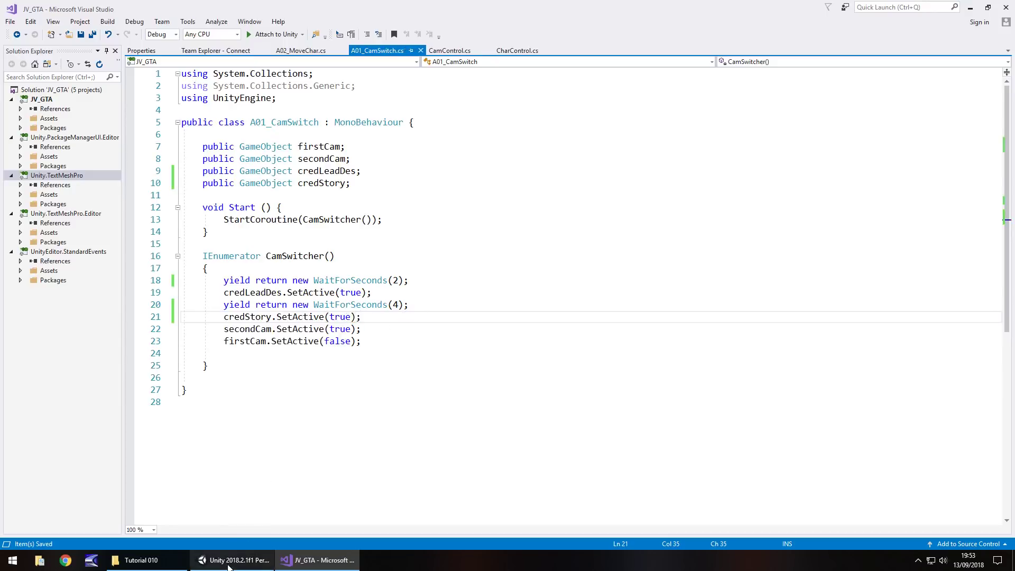
{"action": "left_click", "coordinate": [235, 561]}
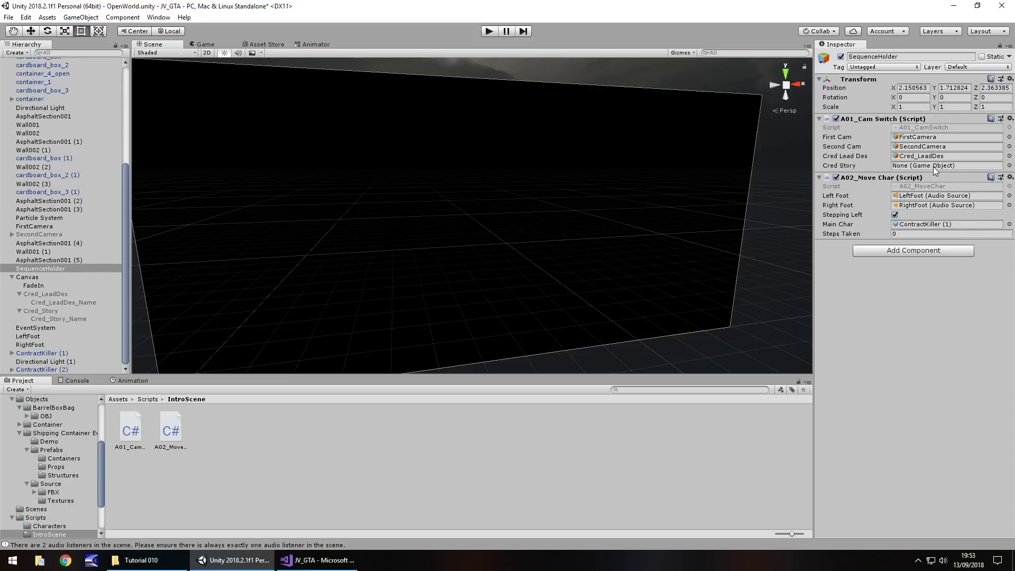
Drag Cred_Story into SequenceHolder's Cred Story field on A01_Cam Switch
{"action": "left_click_drag", "start_coordinate": [42, 314], "coordinate": [925, 167]}
Create a new UI Text object anchored to bottom centre
{"action": "left_click", "coordinate": [80, 17]}
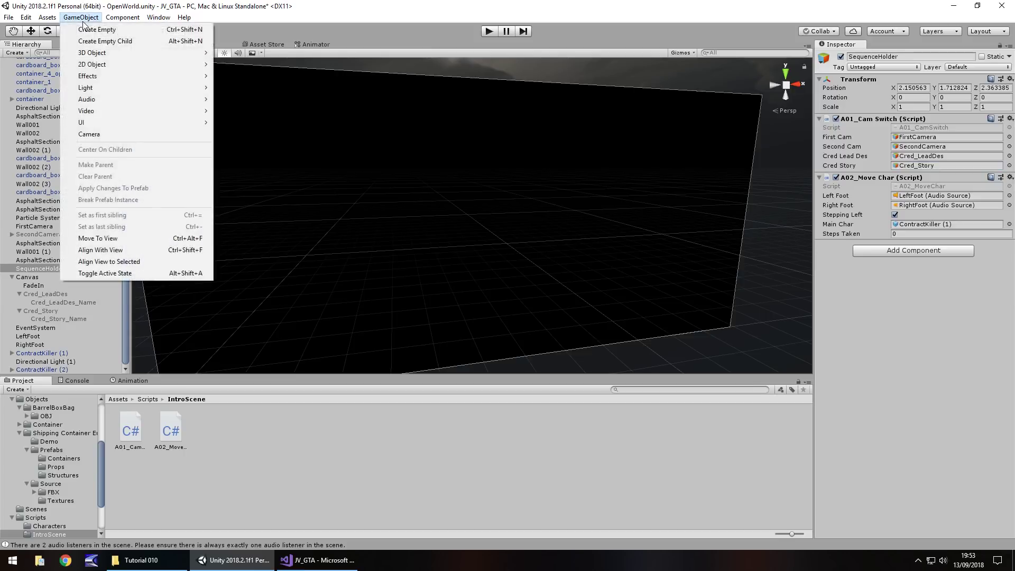
{"action": "mouse_move", "coordinate": [95, 122]}
{"action": "left_click", "coordinate": [253, 122]}
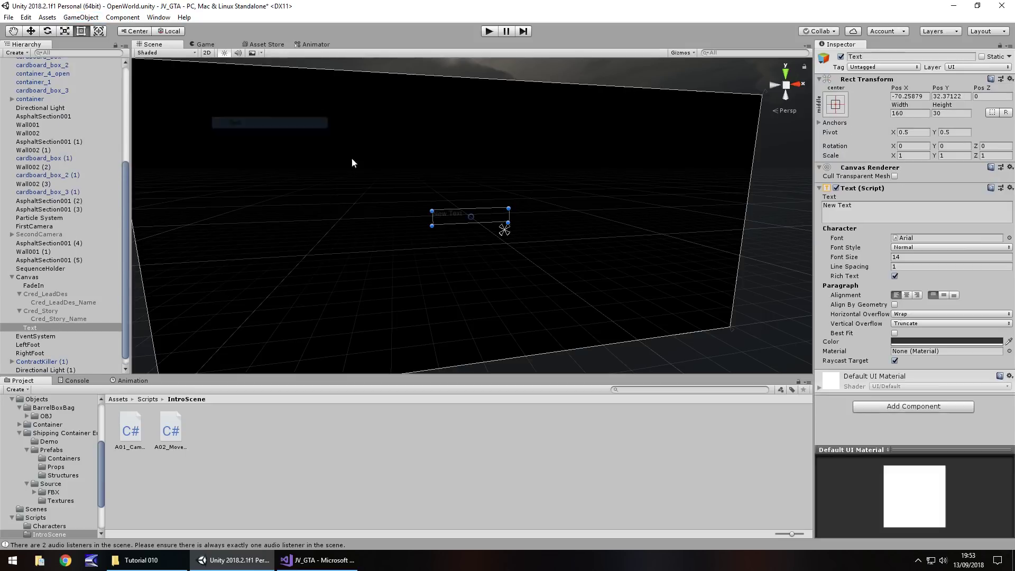
{"action": "left_click", "coordinate": [834, 102]}
{"action": "left_click", "coordinate": [895, 233]}
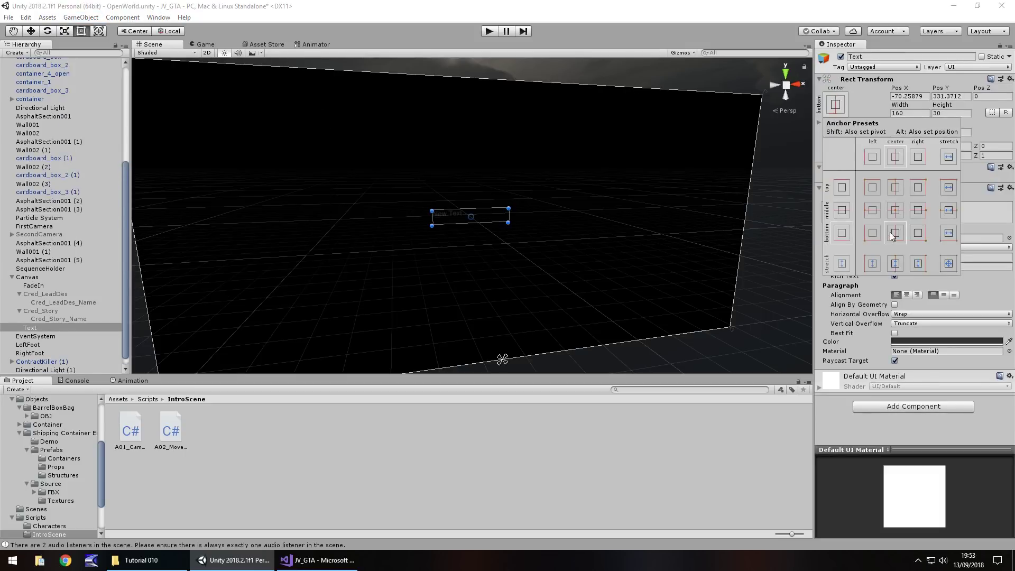
Make the text white, reading 'You asked for this George', at font size 20
{"action": "left_click", "coordinate": [954, 339]}
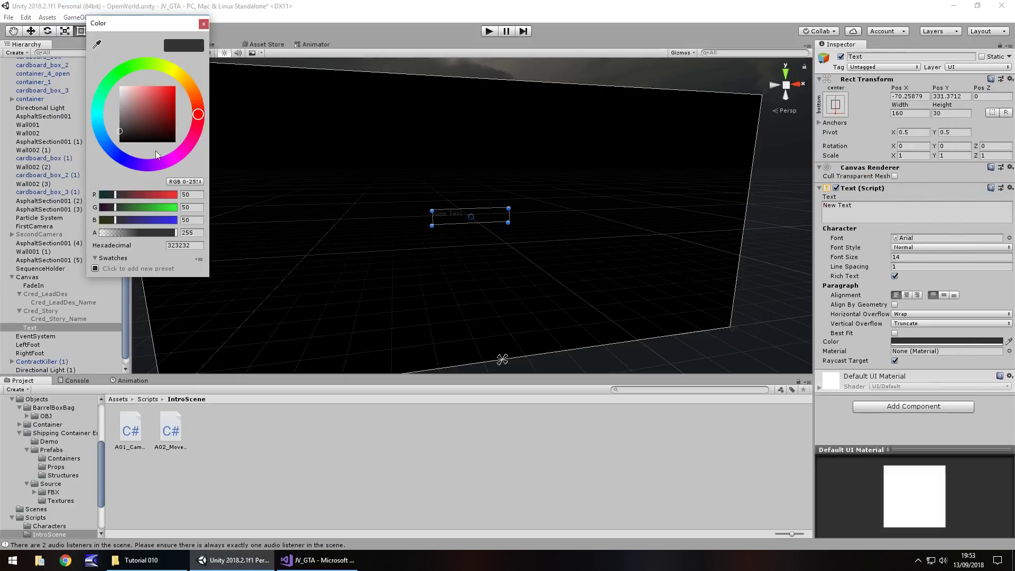
{"action": "left_click_drag", "start_coordinate": [155, 153], "coordinate": [119, 86]}
{"action": "left_click", "coordinate": [204, 24]}
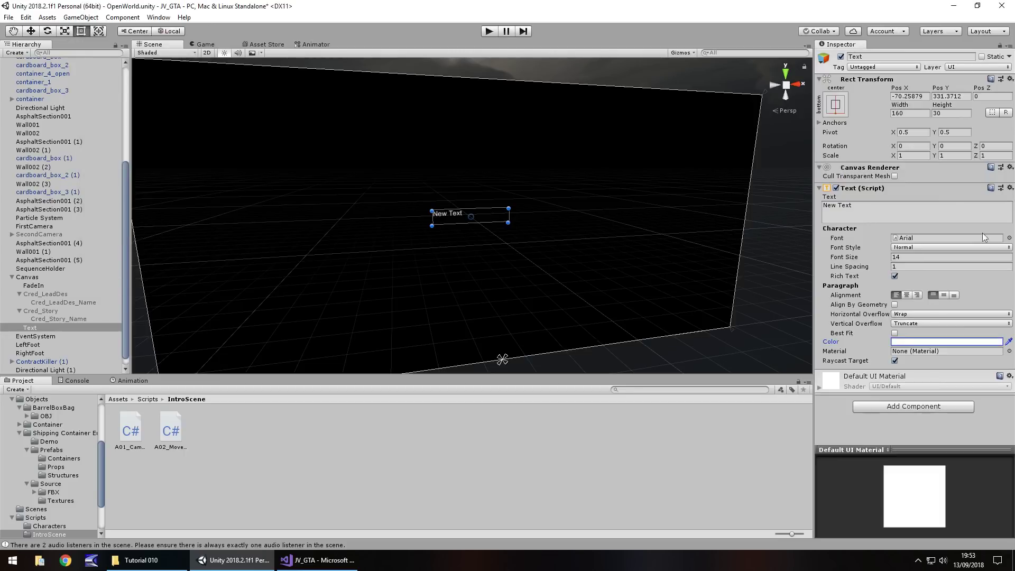
{"action": "left_click", "coordinate": [878, 211]}
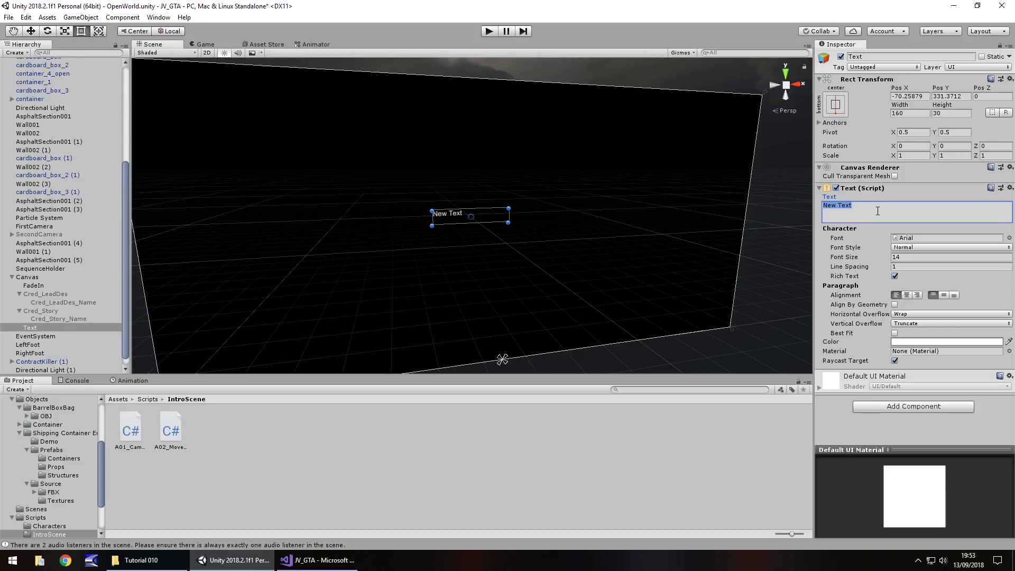
{"action": "type", "text": "You asked for thi"}
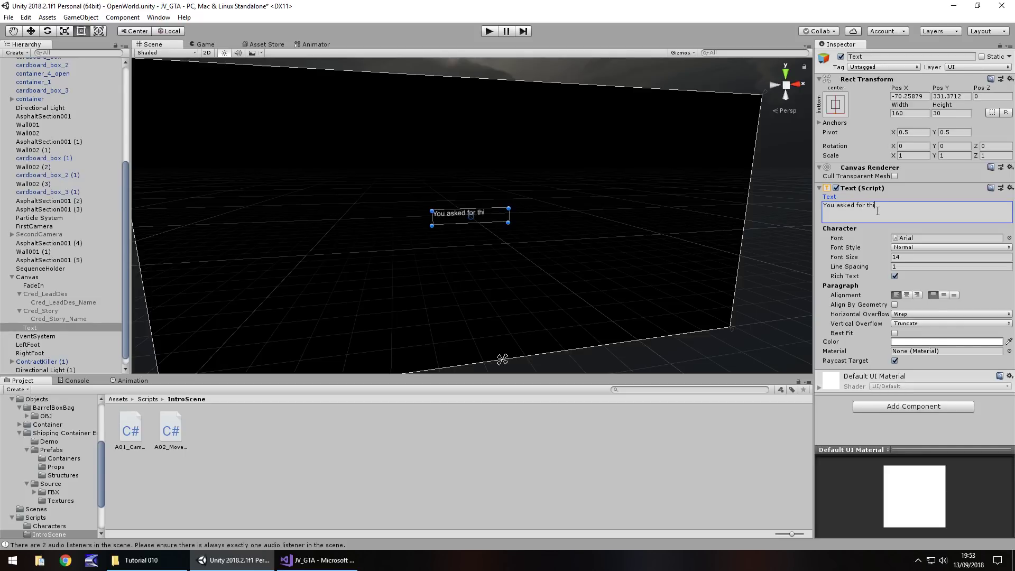
{"action": "type", "text": "s George"}
{"action": "left_click", "coordinate": [920, 256]}
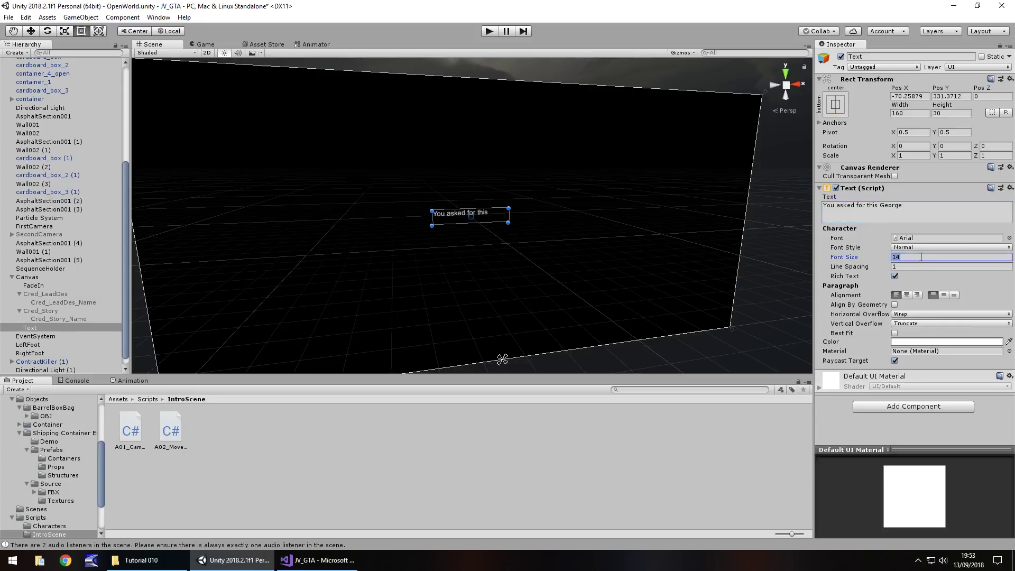
{"action": "type", "text": "202"}
{"action": "key", "text": "BackSpace"}
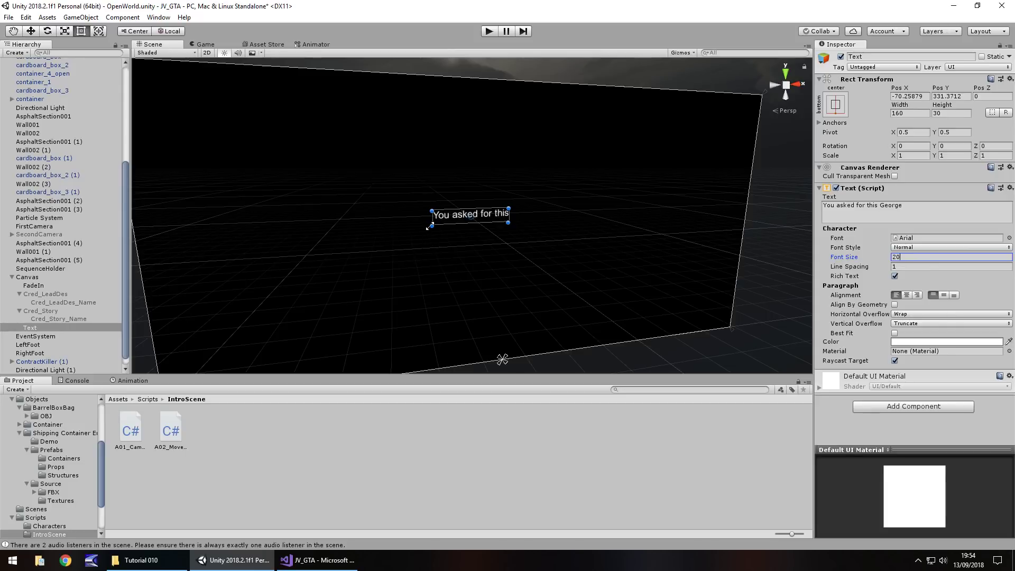
Widen the text box, centre-align it, and move it to the canvas bottom
{"action": "left_click_drag", "start_coordinate": [429, 226], "coordinate": [364, 233]}
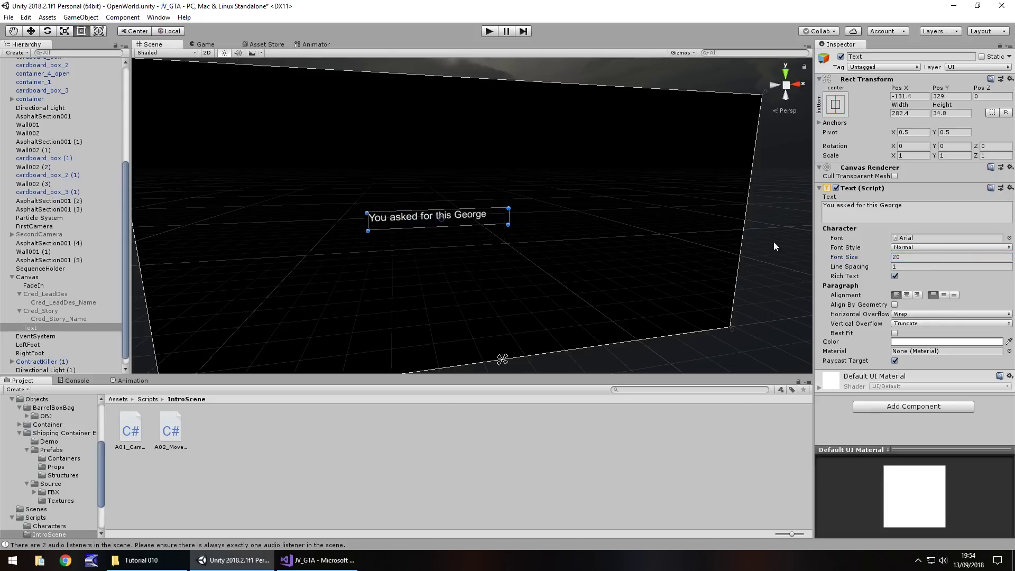
{"action": "left_click", "coordinate": [927, 208]}
{"action": "left_click", "coordinate": [927, 208]}
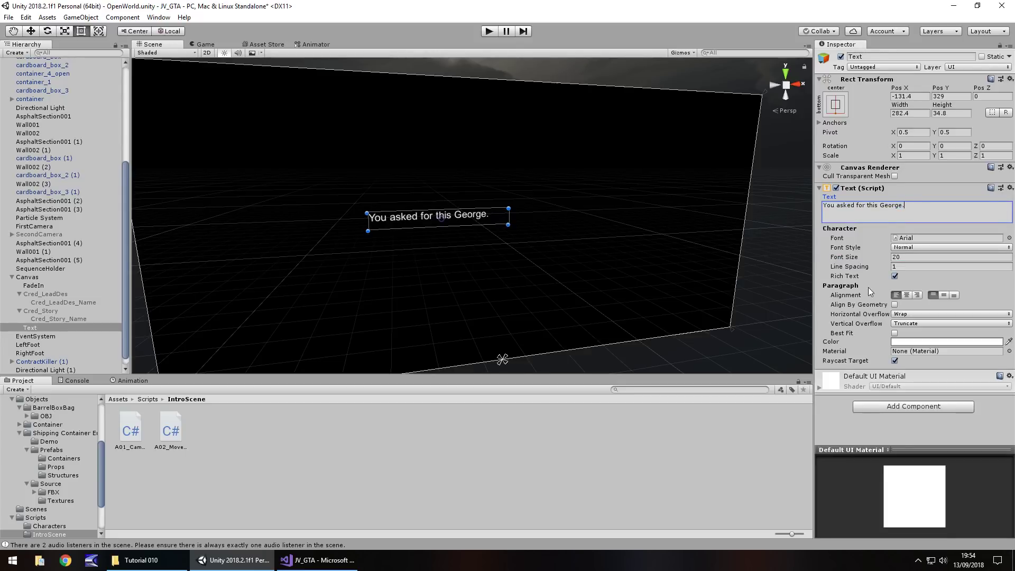
{"action": "left_click_drag", "start_coordinate": [369, 221], "coordinate": [259, 226]}
{"action": "left_click_drag", "start_coordinate": [508, 216], "coordinate": [683, 210]}
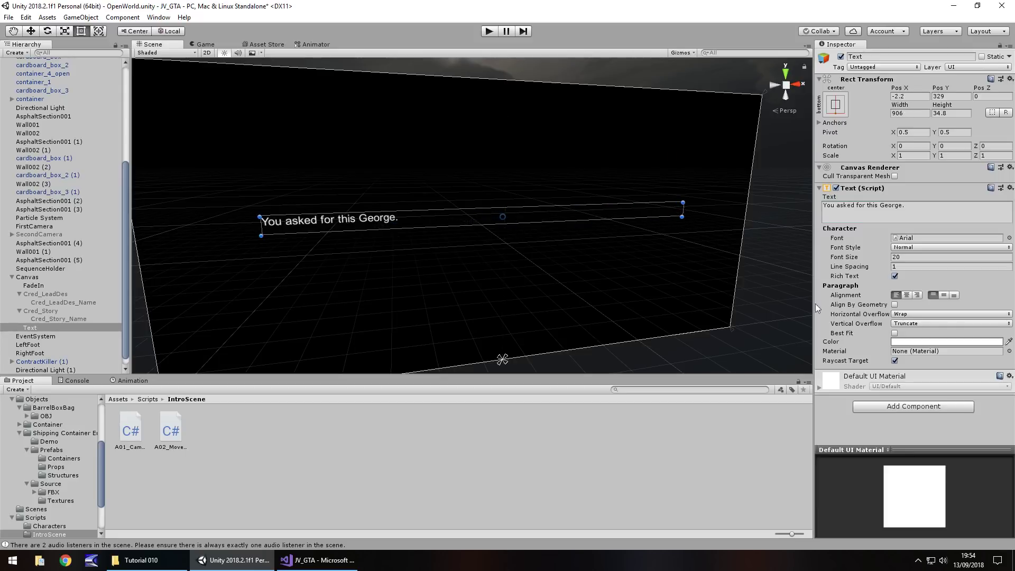
{"action": "left_click", "coordinate": [906, 295]}
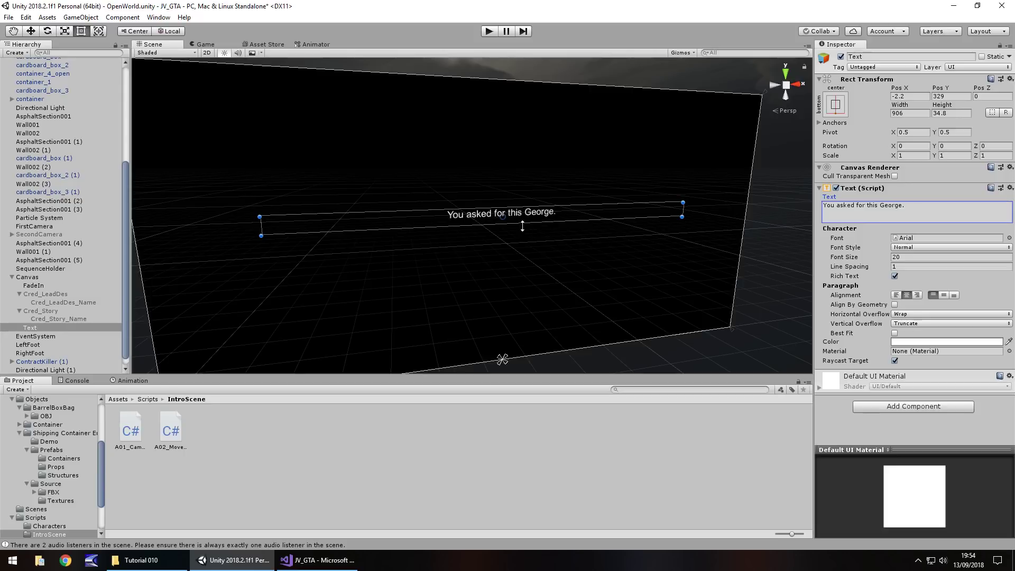
{"action": "left_click_drag", "start_coordinate": [541, 212], "coordinate": [537, 328]}
Rename the text object SubtitlesText
{"action": "left_click", "coordinate": [33, 328]}
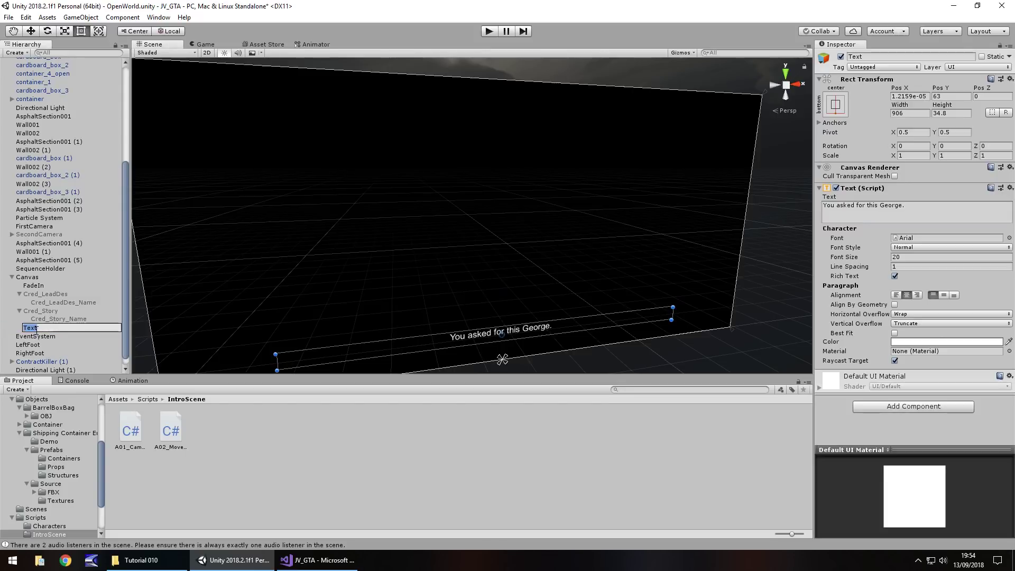
{"action": "type", "text": "SubtitlesText"}
{"action": "key", "text": "Return"}
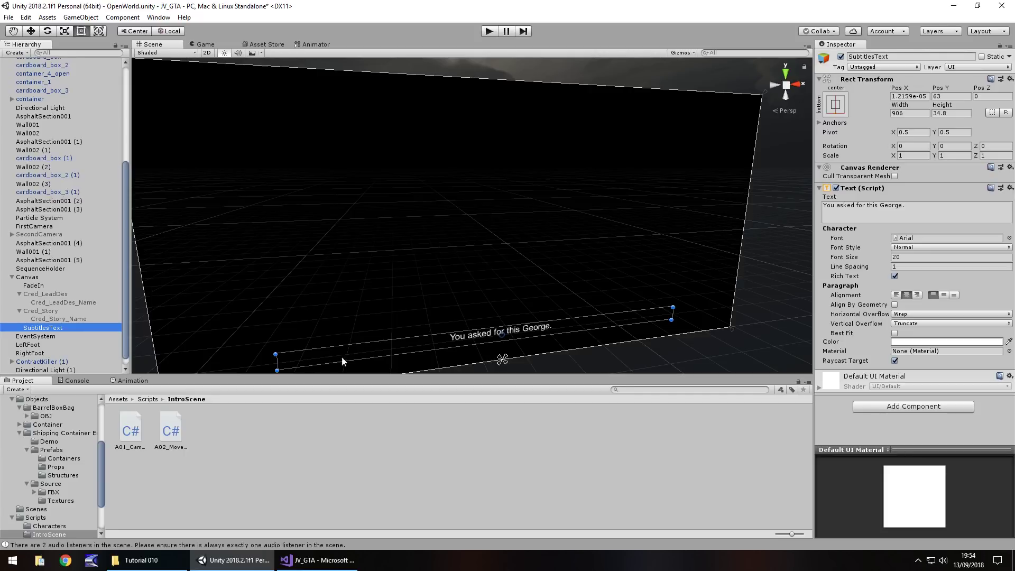
Play-test the intro twice to check the subtitle appears beneath the credits
{"action": "left_click", "coordinate": [487, 32]}
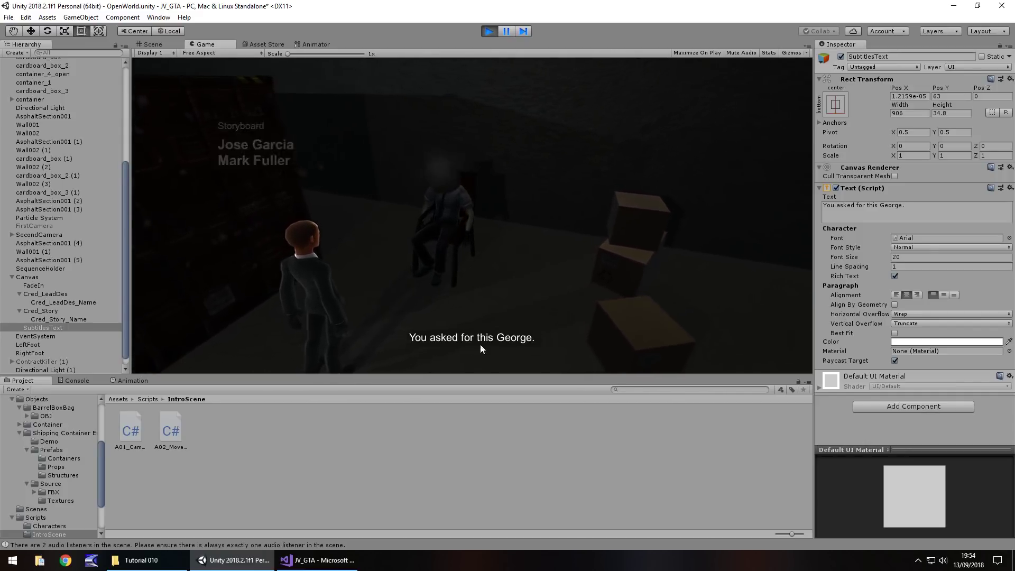
{"action": "left_click", "coordinate": [488, 30]}
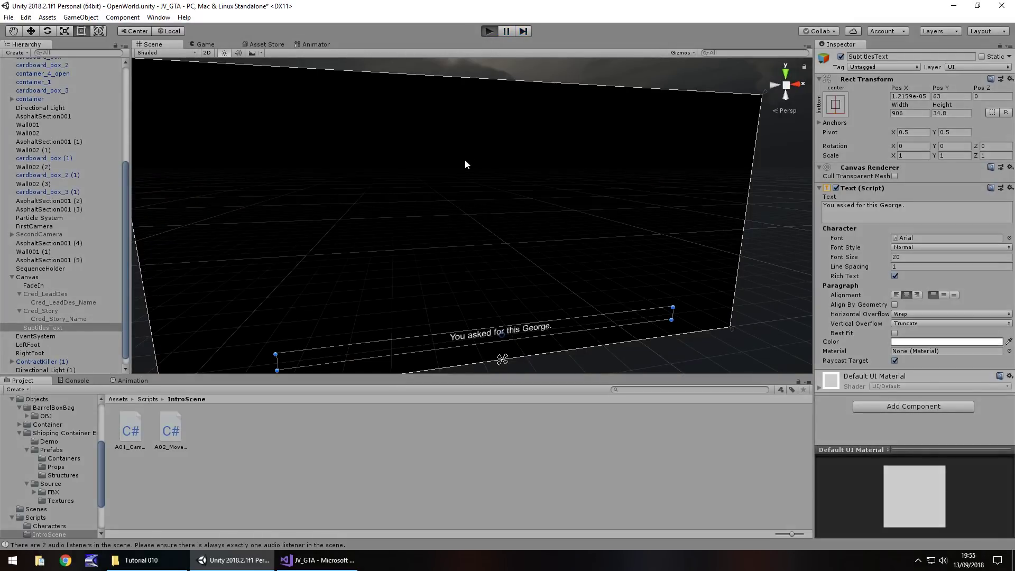
{"action": "key", "text": "ctrl+p"}
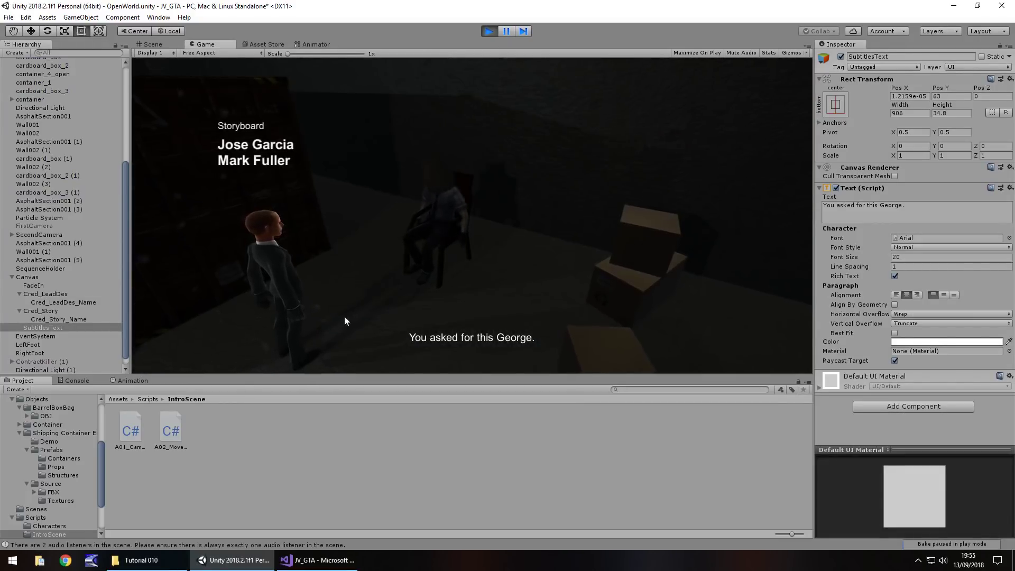
{"action": "left_click", "coordinate": [489, 31]}
{"action": "left_click", "coordinate": [317, 560]}
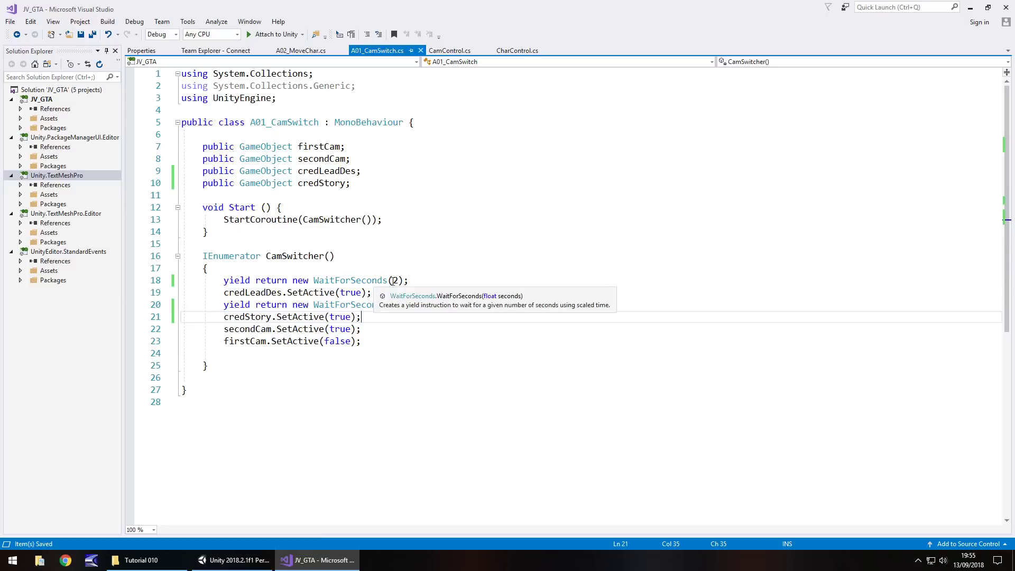
Set the second WaitForSeconds to 5, keep the first at 2, and save
{"action": "left_click_drag", "start_coordinate": [397, 280], "coordinate": [392, 280]}
{"action": "type", "text": "3"}
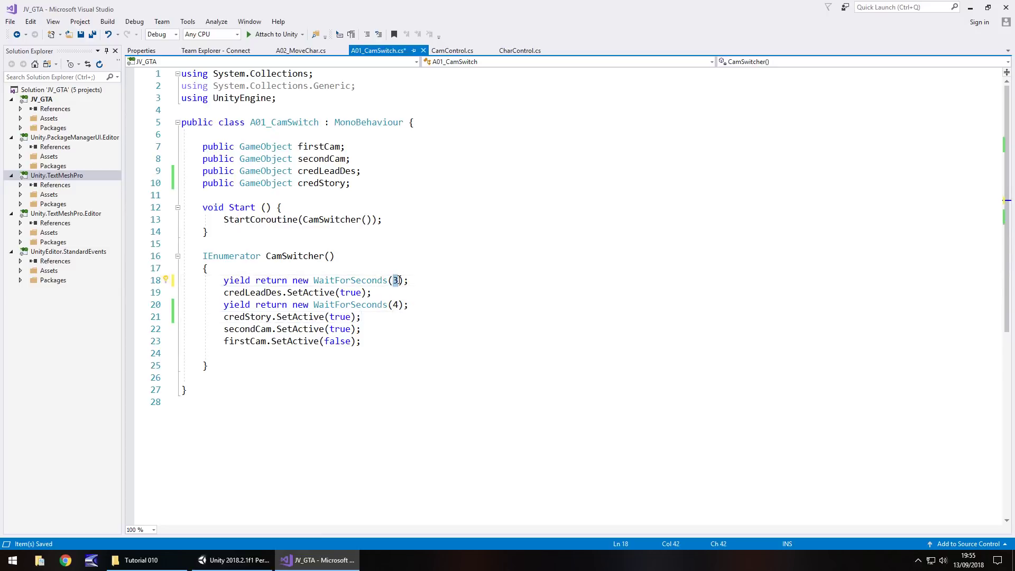
{"action": "type", "text": "2"}
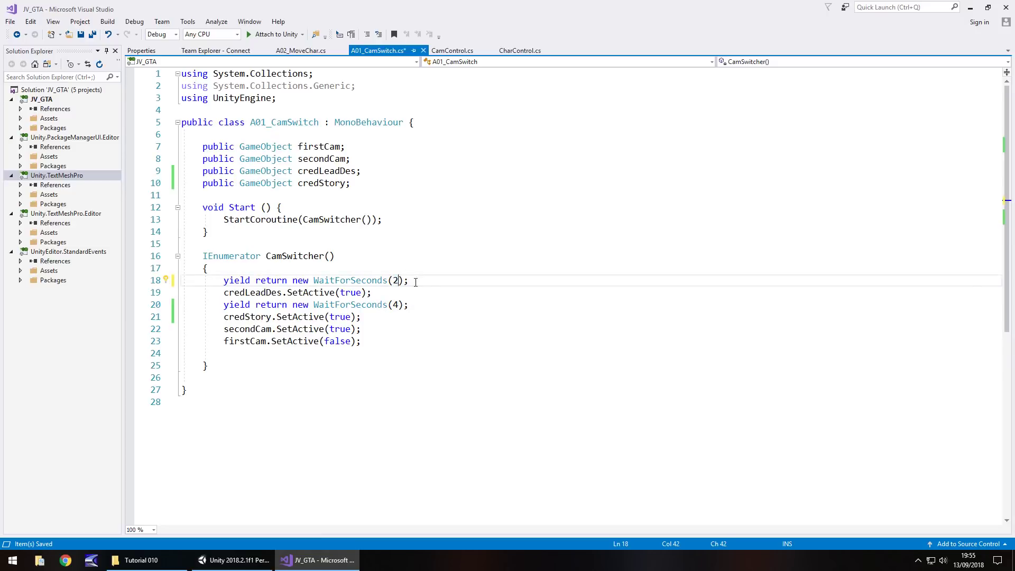
{"action": "left_click_drag", "start_coordinate": [415, 282], "coordinate": [224, 280]}
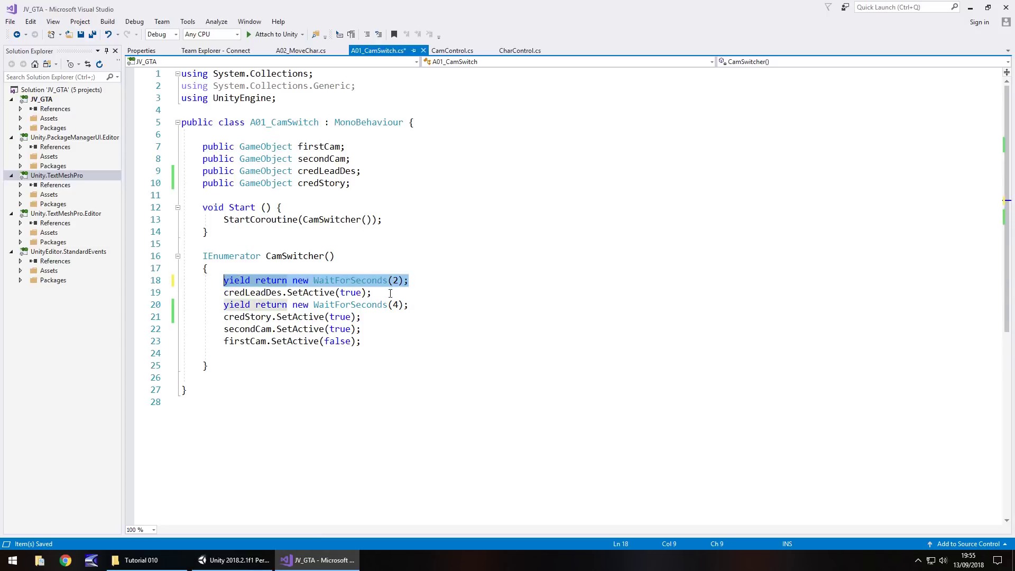
{"action": "double_click", "coordinate": [395, 305]}
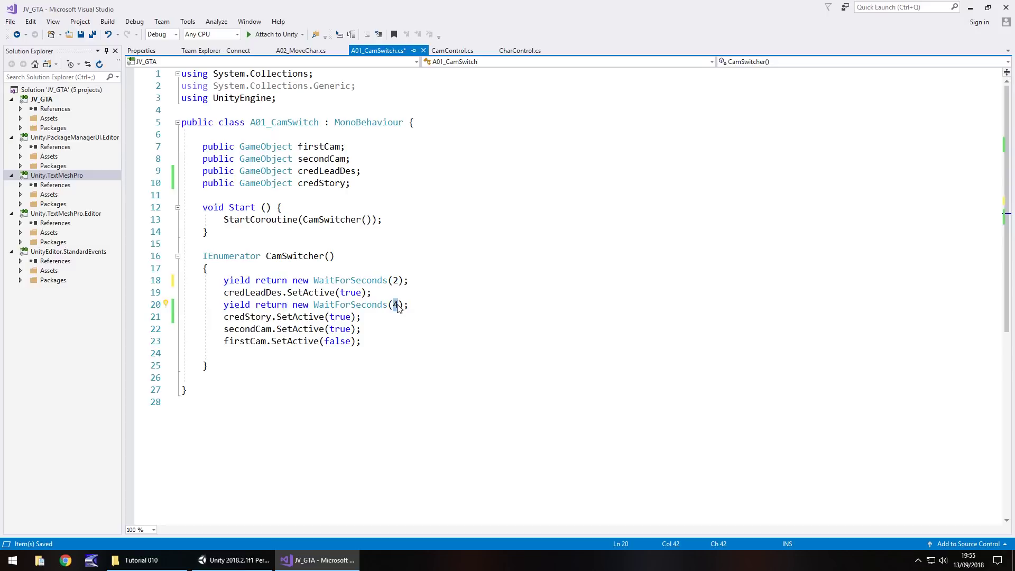
{"action": "type", "text": "5"}
{"action": "key", "text": "ctrl+s"}
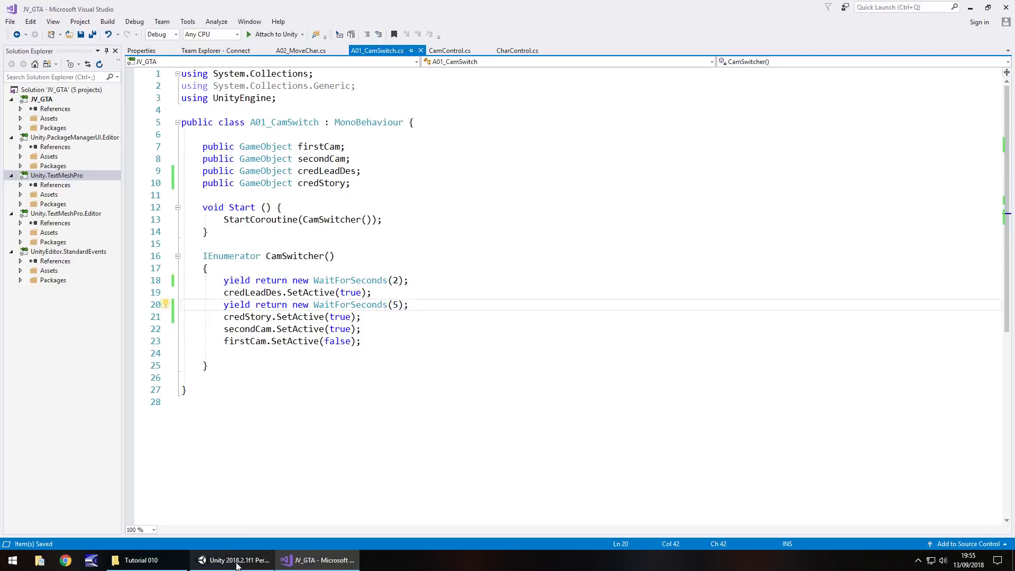
Create an Ambience folder under Assets/Audio/FX and drag in FogHorn01, FogHorn02, GullSound and WindSound
{"action": "left_click", "coordinate": [236, 563]}
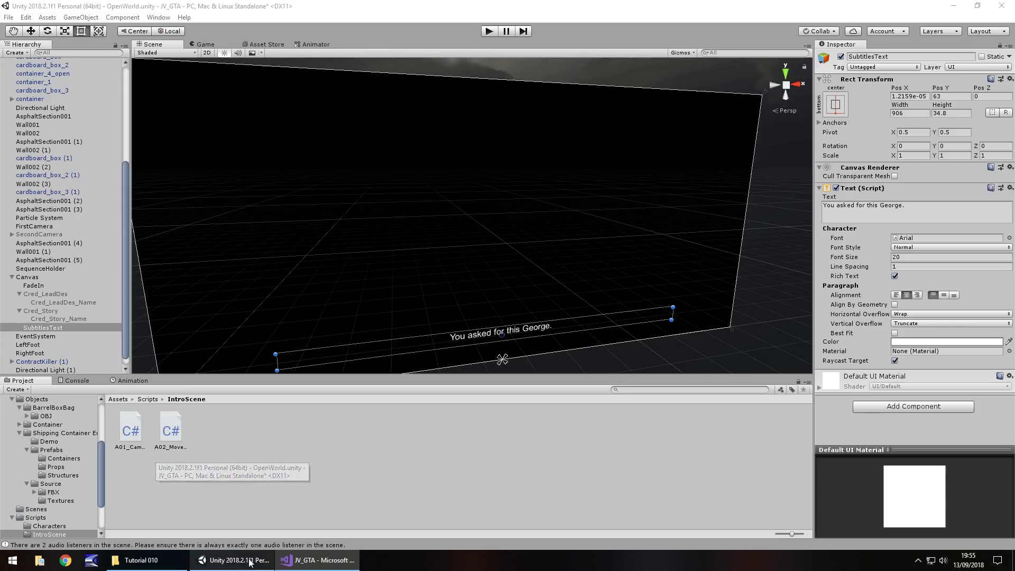
{"action": "scroll", "coordinate": [39, 432], "scroll_direction": "up", "scroll_amount": 4}
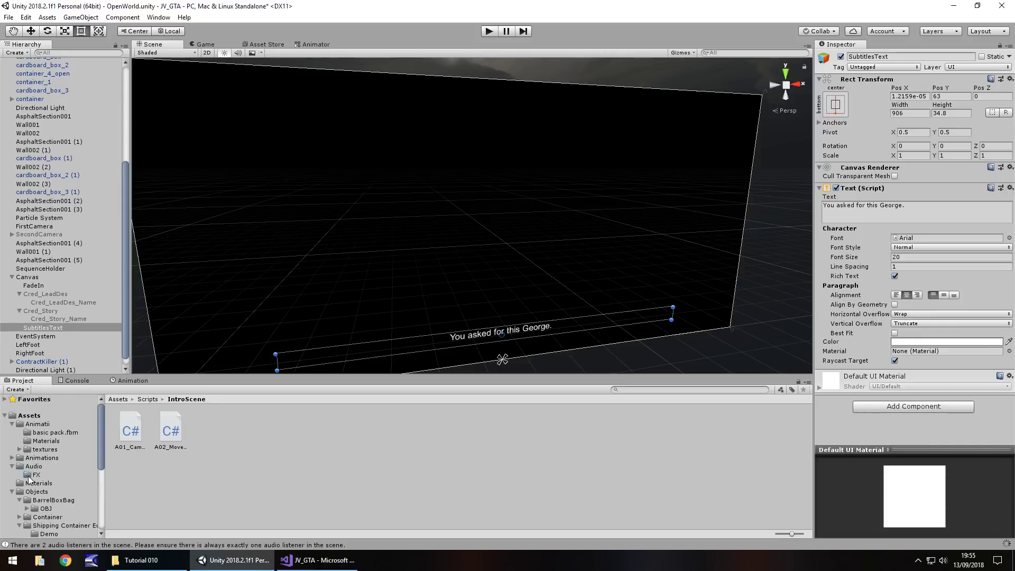
{"action": "scroll", "coordinate": [27, 475], "scroll_direction": "down", "scroll_amount": 4}
{"action": "scroll", "coordinate": [27, 476], "scroll_direction": "up", "scroll_amount": 3}
{"action": "left_click", "coordinate": [36, 445]}
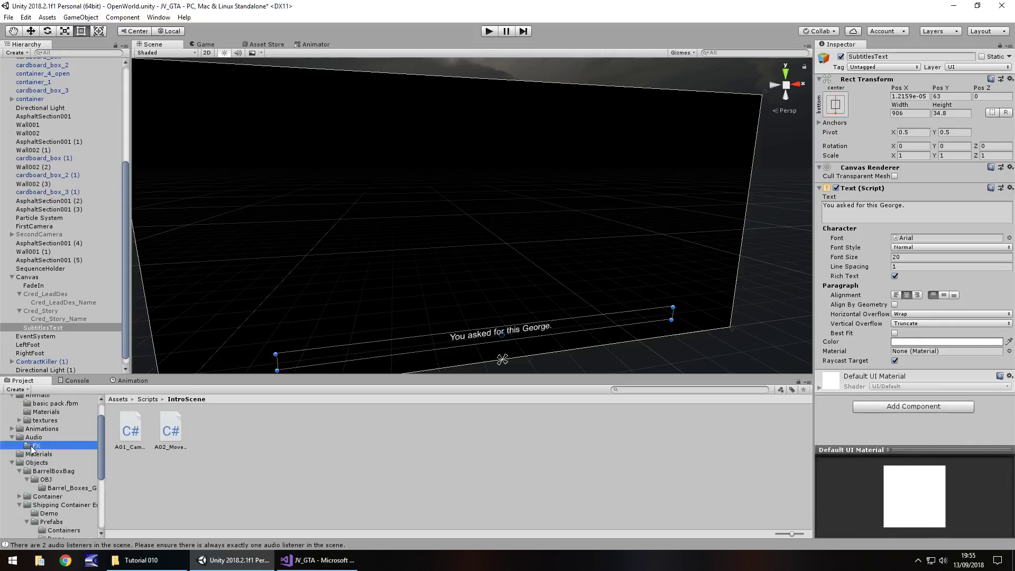
{"action": "right_click", "coordinate": [221, 430]}
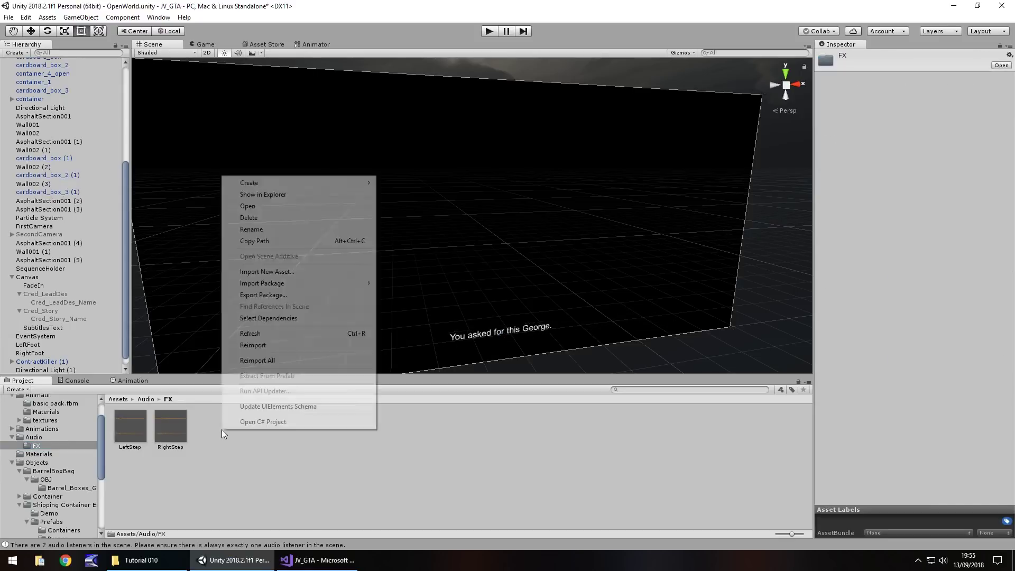
{"action": "mouse_move", "coordinate": [265, 183]}
{"action": "left_click", "coordinate": [392, 183]}
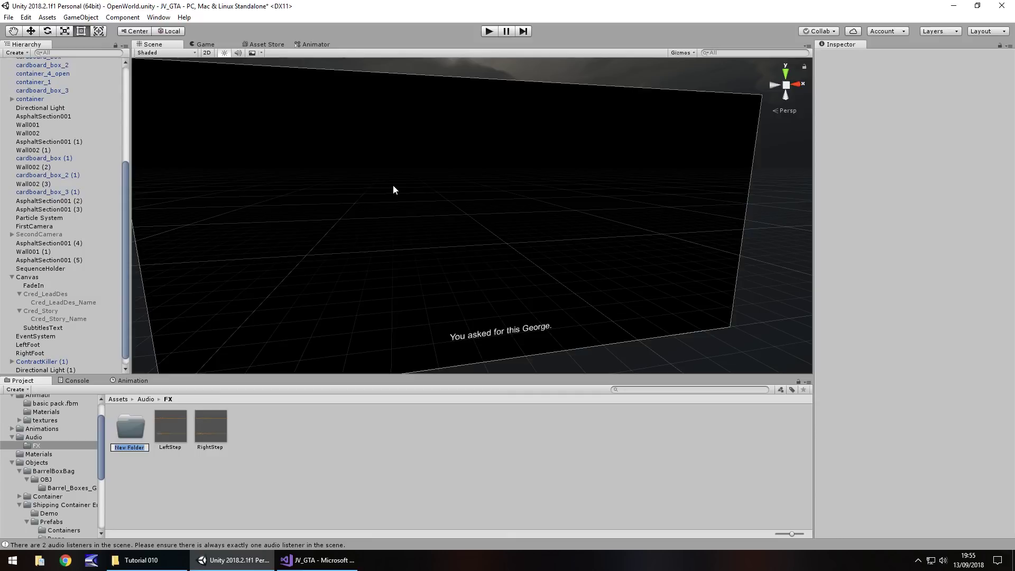
{"action": "type", "text": "Ambience"}
{"action": "key", "text": "Return"}
{"action": "key", "text": "Return"}
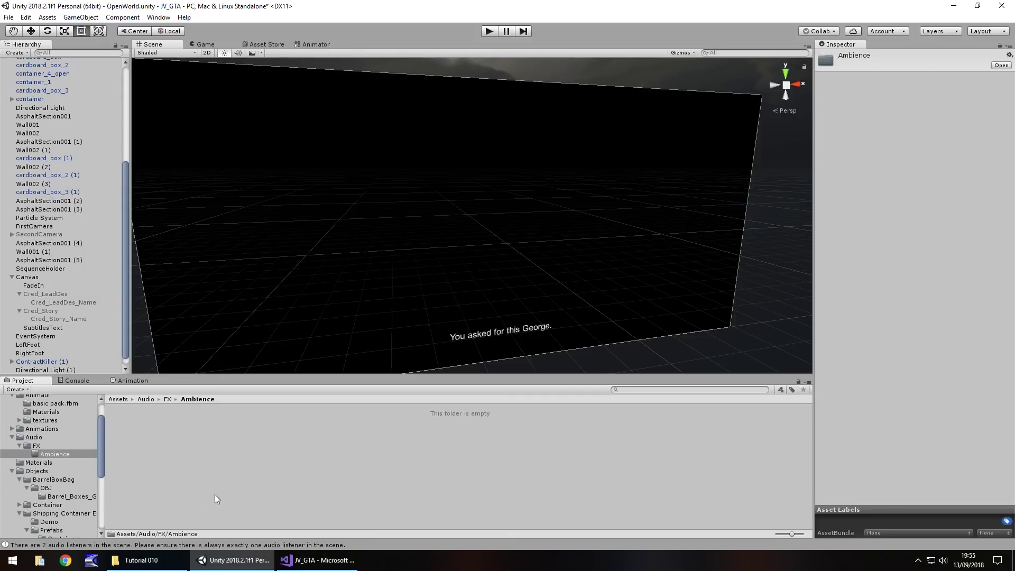
{"action": "left_click", "coordinate": [141, 560]}
{"action": "left_click_drag", "start_coordinate": [159, 160], "coordinate": [145, 427]}
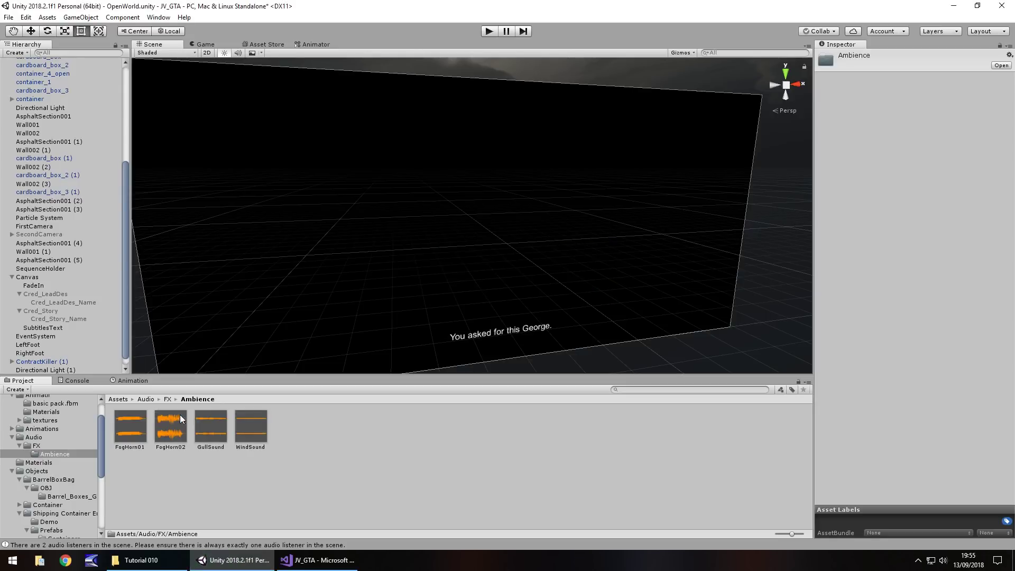
Frame the view on ContractKiller (2) and create an empty GameObject
{"action": "scroll", "coordinate": [52, 133], "scroll_direction": "up", "scroll_amount": 10}
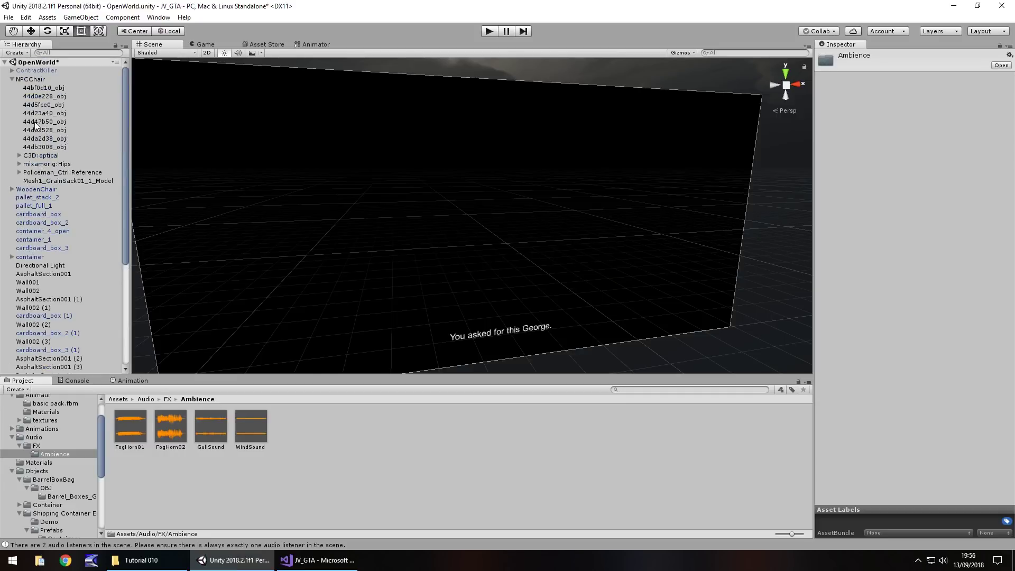
{"action": "left_click", "coordinate": [11, 79]}
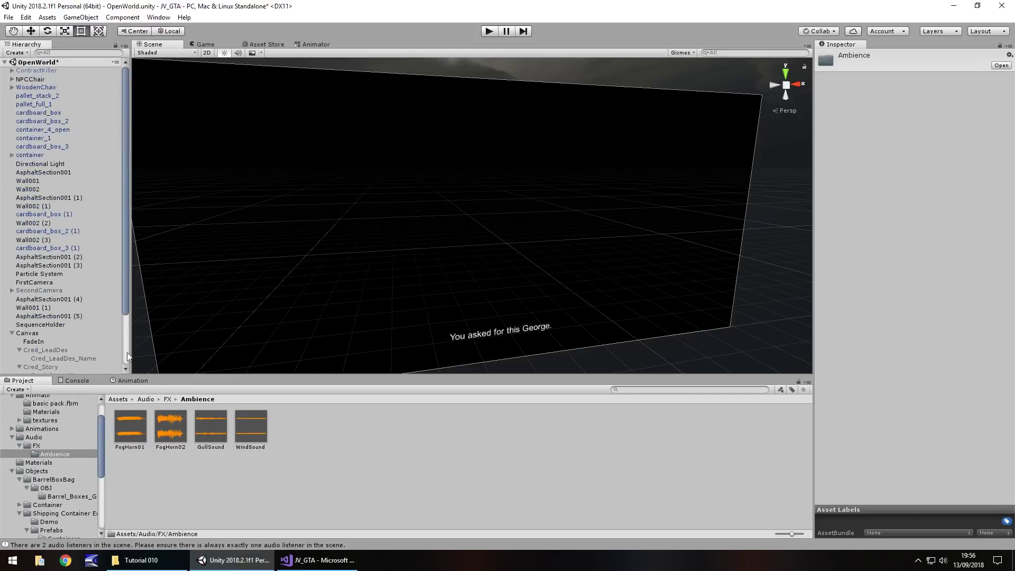
{"action": "scroll", "coordinate": [64, 251], "scroll_direction": "down", "scroll_amount": 3}
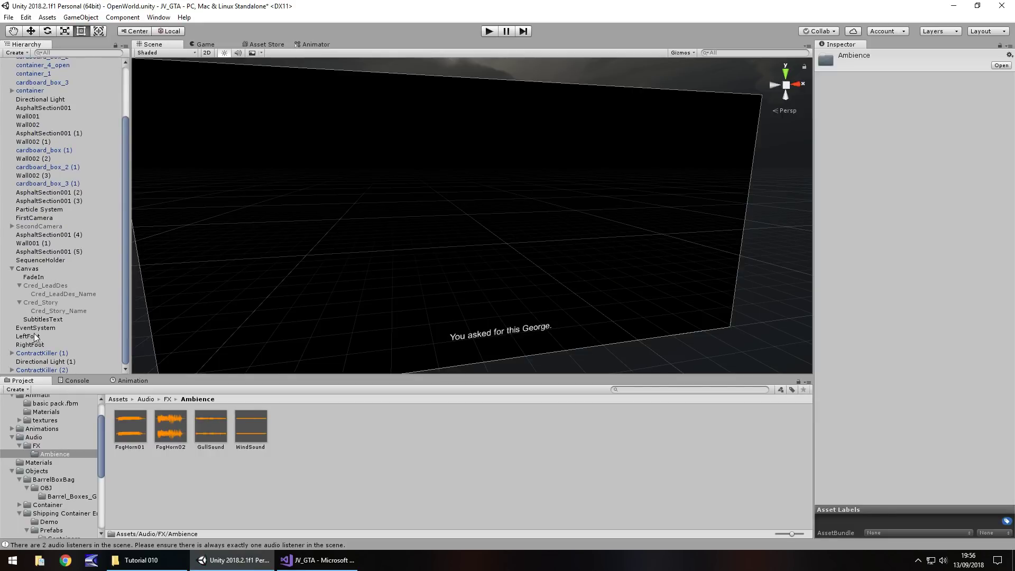
{"action": "double_click", "coordinate": [37, 368]}
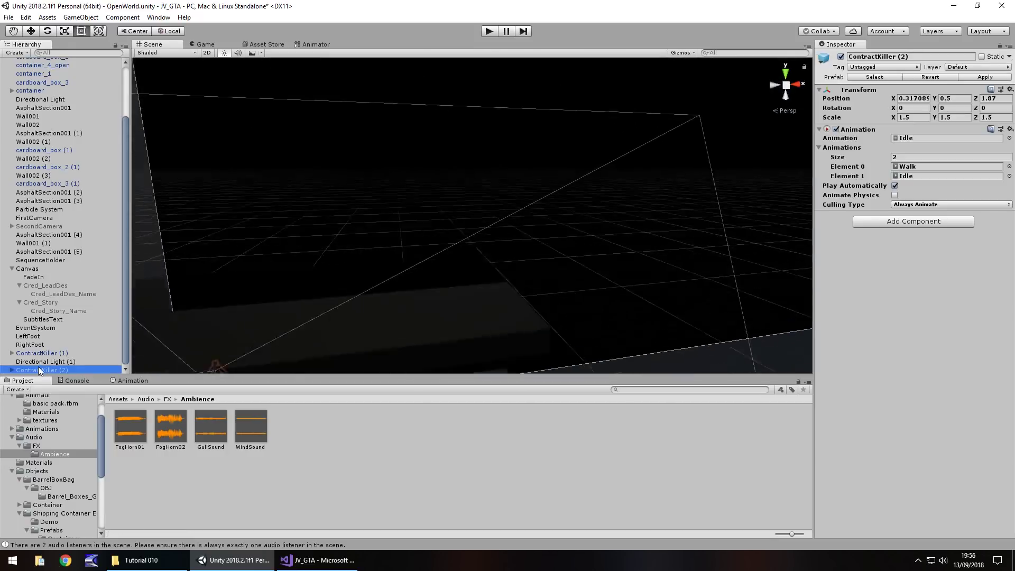
{"action": "left_click_drag", "start_coordinate": [506, 241], "coordinate": [253, 249], "text": "alt"}
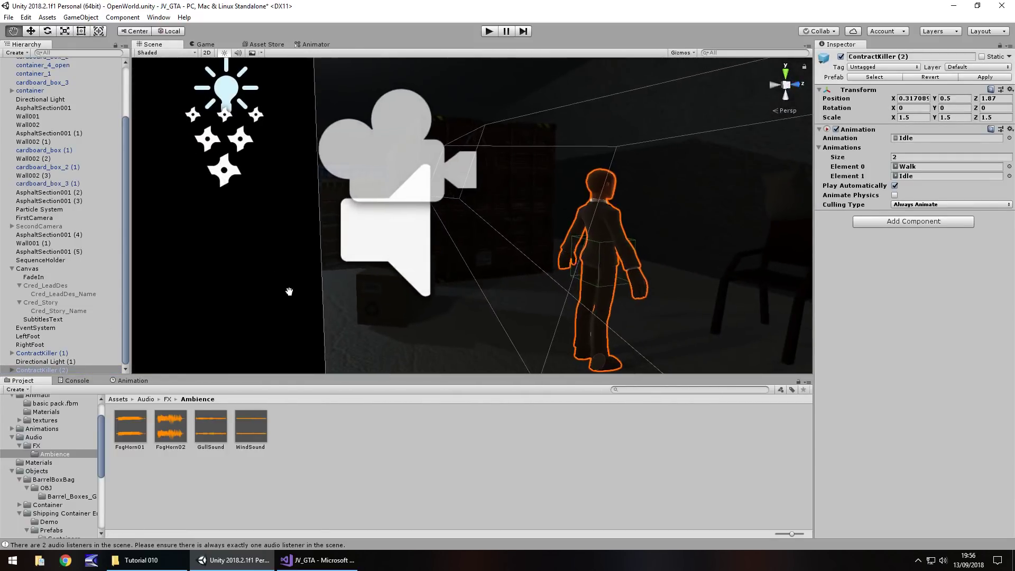
{"action": "middle_click_drag", "start_coordinate": [288, 290], "coordinate": [490, 253]}
{"action": "scroll", "coordinate": [490, 253], "scroll_direction": "down", "scroll_amount": 6}
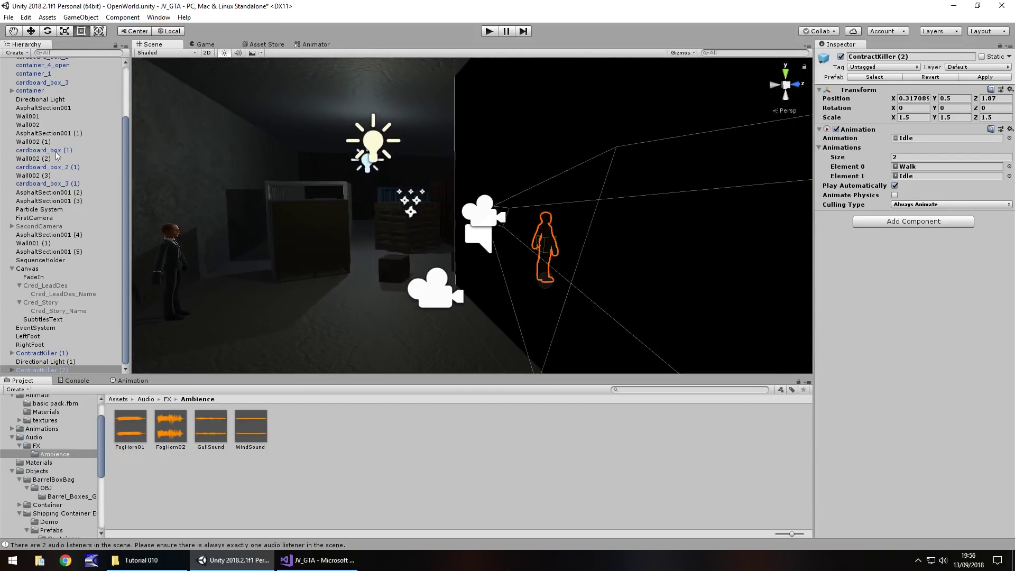
{"action": "left_click", "coordinate": [80, 17]}
{"action": "left_click", "coordinate": [85, 30]}
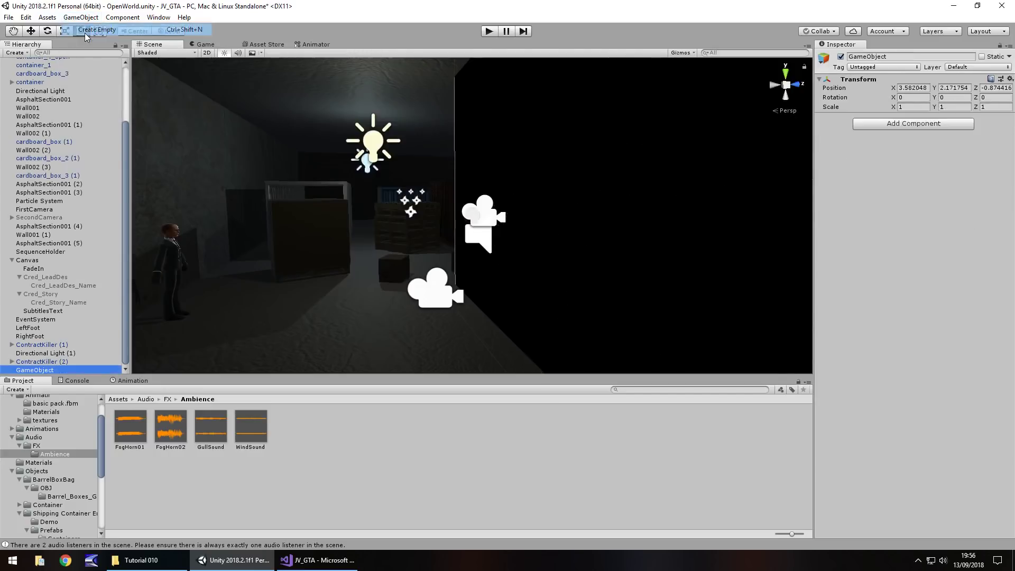
Move the empty object along X beside the cameras and rename it Ambience
{"action": "left_click", "coordinate": [32, 32]}
{"action": "left_click_drag", "start_coordinate": [476, 228], "coordinate": [509, 239]}
{"action": "middle_click_drag", "start_coordinate": [509, 239], "coordinate": [412, 274]}
{"action": "left_click_drag", "start_coordinate": [502, 253], "coordinate": [317, 257]}
{"action": "key", "text": "f"}
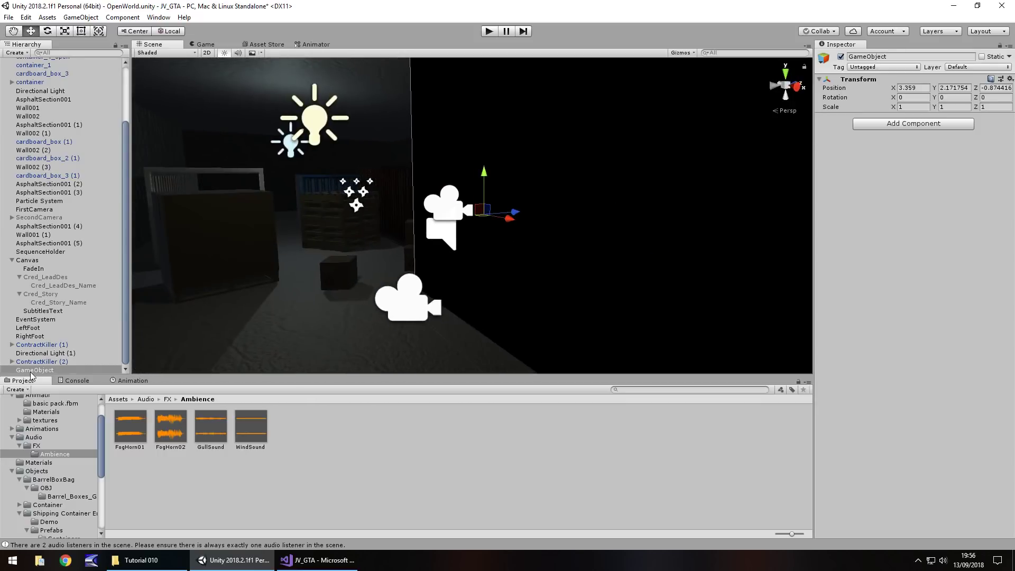
{"action": "left_click", "coordinate": [35, 370]}
{"action": "type", "text": "Am"}
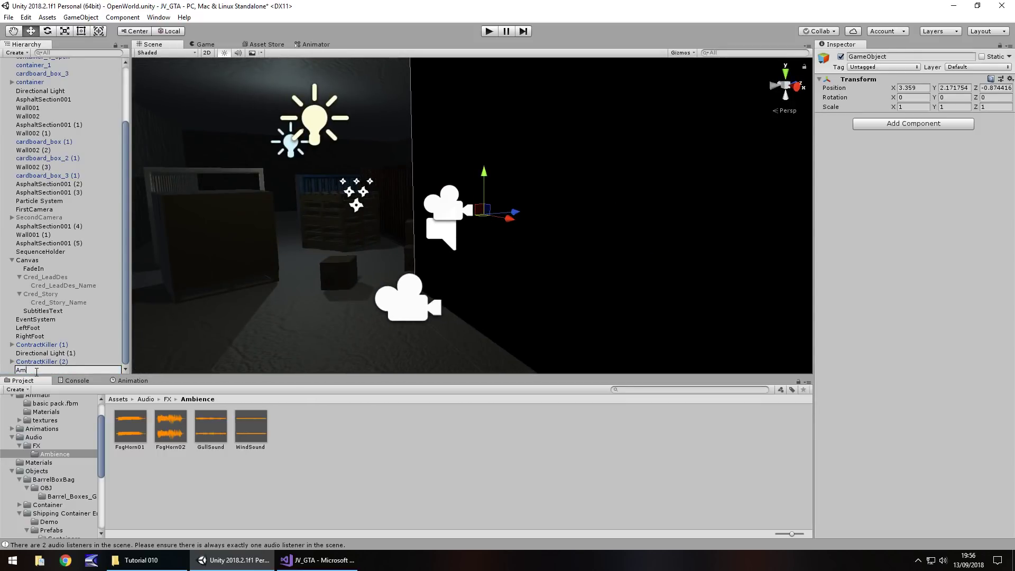
{"action": "type", "text": "bience"}
{"action": "key", "text": "Return"}
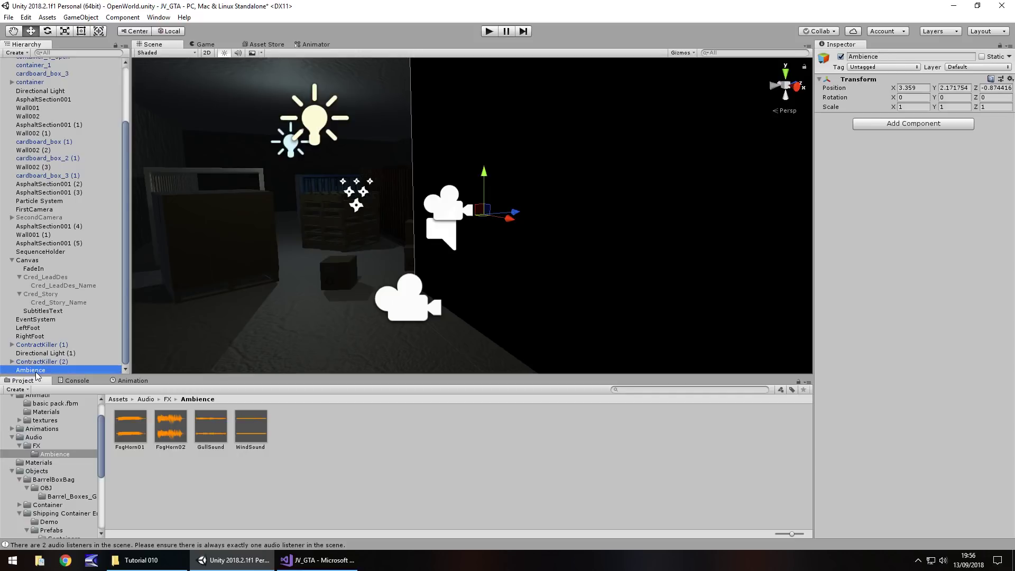
Add a child Wind under Ambience playing WindSound at volume 0.15
{"action": "right_click", "coordinate": [36, 372]}
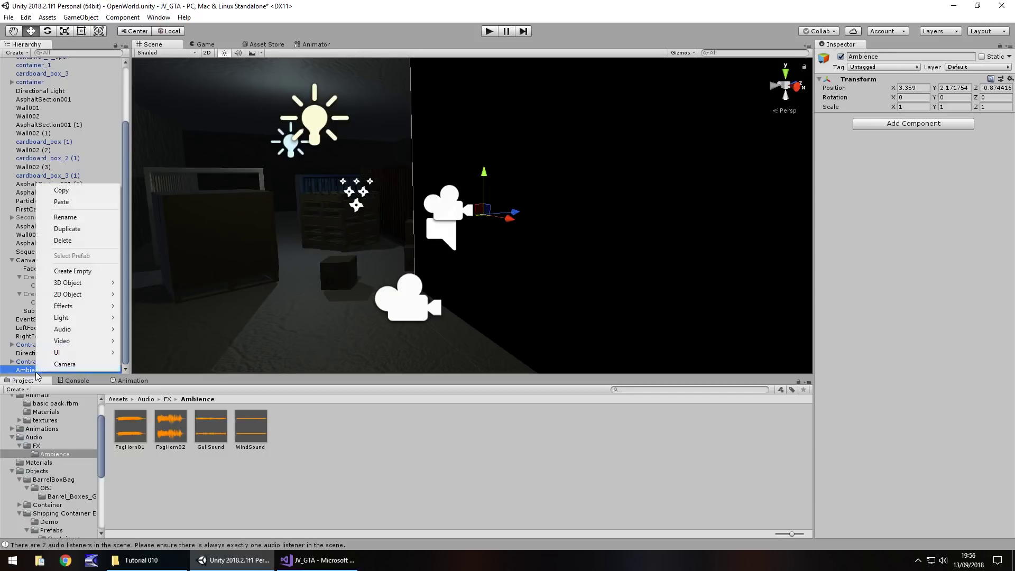
{"action": "left_click", "coordinate": [82, 271]}
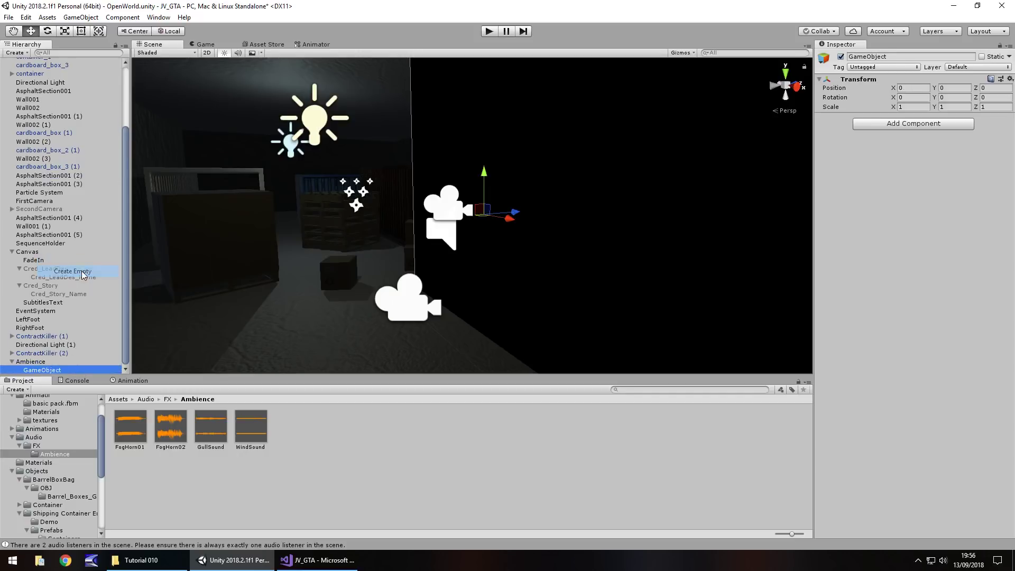
{"action": "left_click", "coordinate": [43, 370]}
{"action": "type", "text": "Win"}
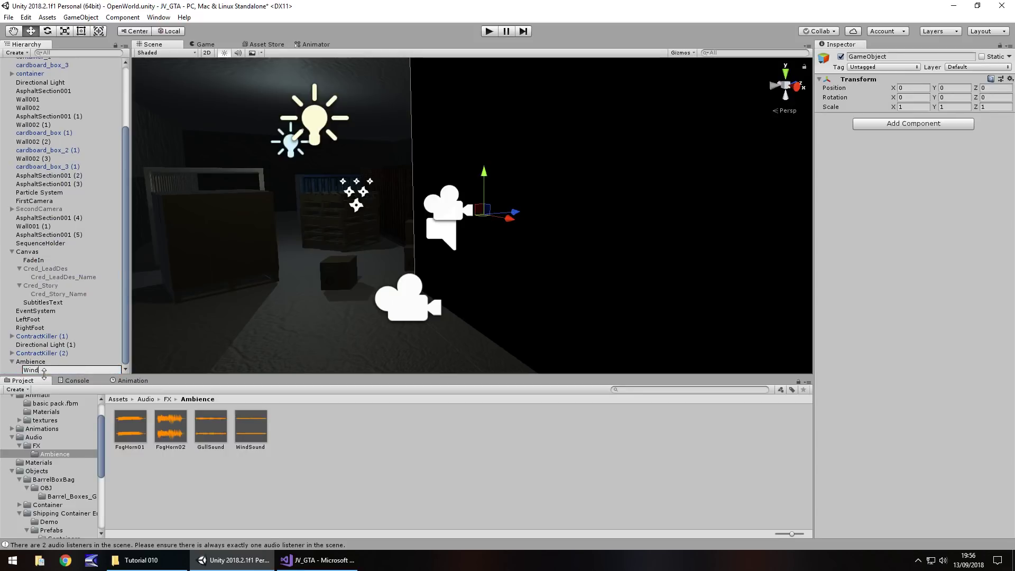
{"action": "type", "text": "d"}
{"action": "key", "text": "Return"}
{"action": "left_click_drag", "start_coordinate": [250, 430], "coordinate": [30, 372]}
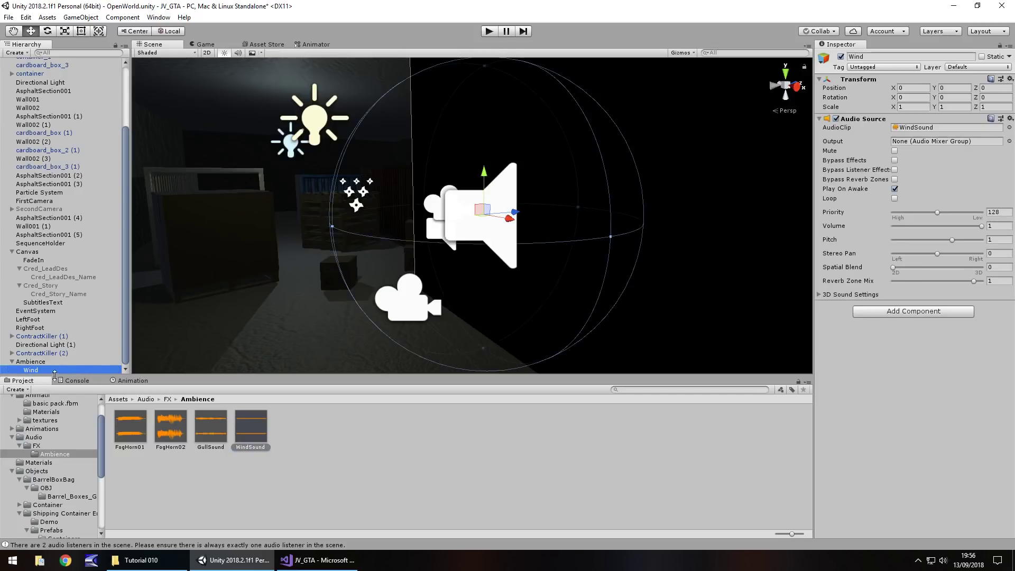
{"action": "left_click", "coordinate": [1006, 225]}
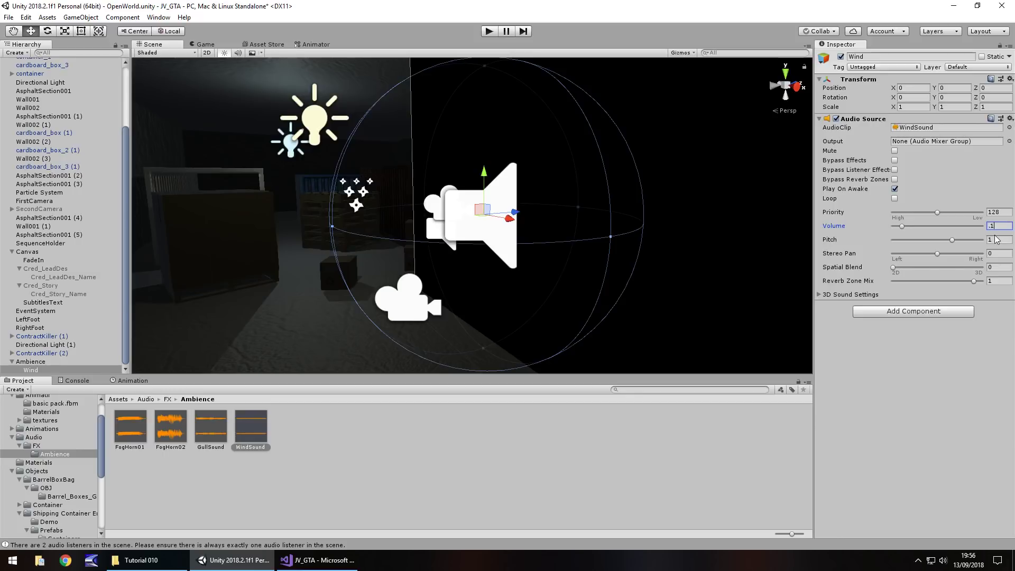
{"action": "type", "text": ".15"}
Duplicate Wind into Seagulls playing GullSound at volume 0.2
{"action": "left_click", "coordinate": [30, 371]}
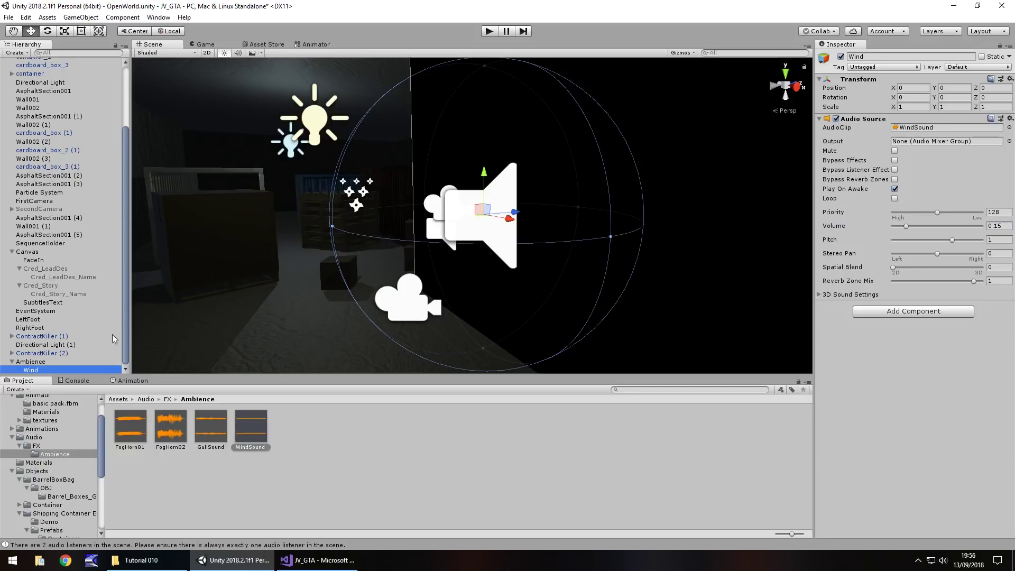
{"action": "key", "text": "ctrl+d"}
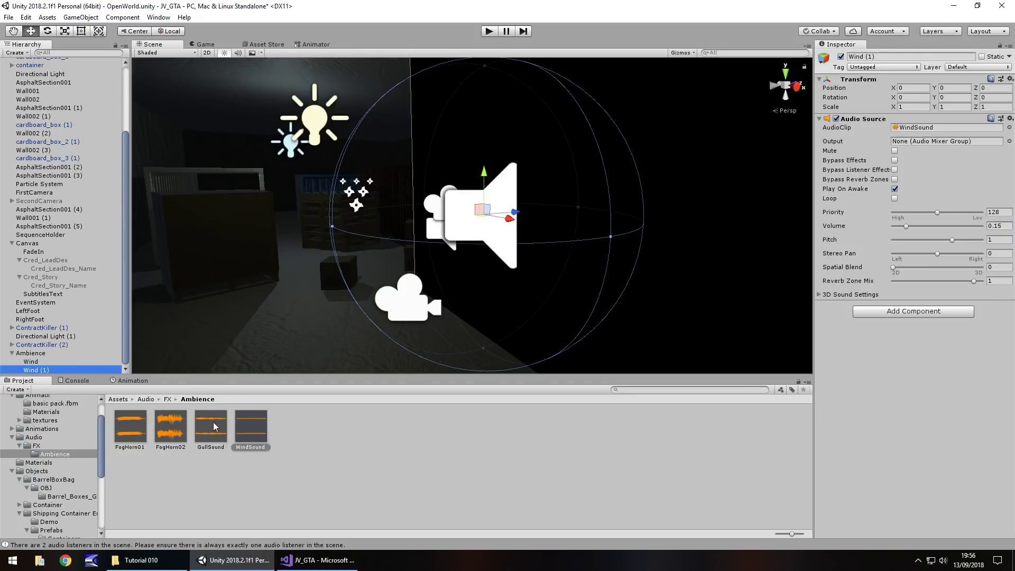
{"action": "left_click_drag", "start_coordinate": [212, 428], "coordinate": [51, 372]}
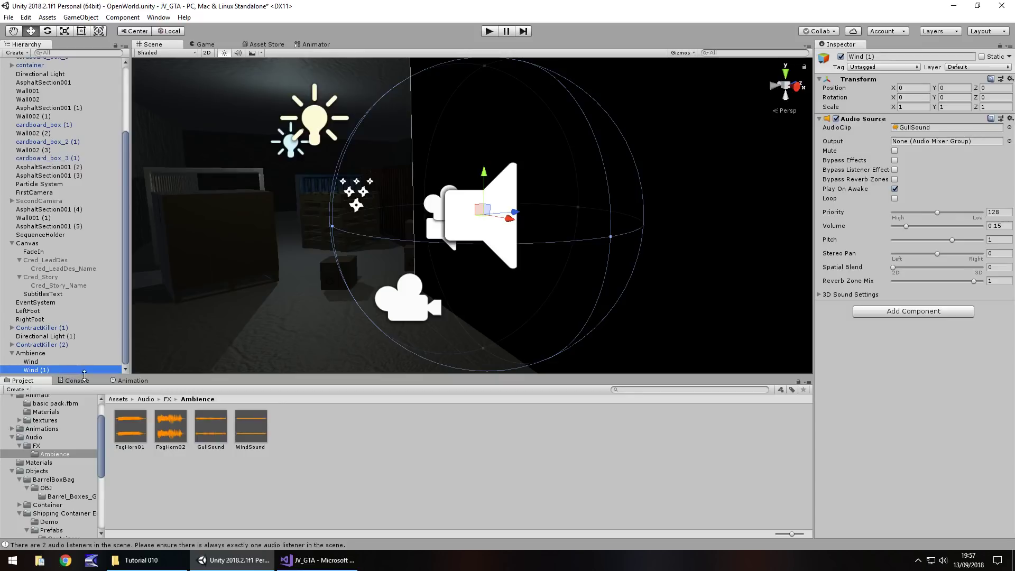
{"action": "left_click", "coordinate": [60, 370]}
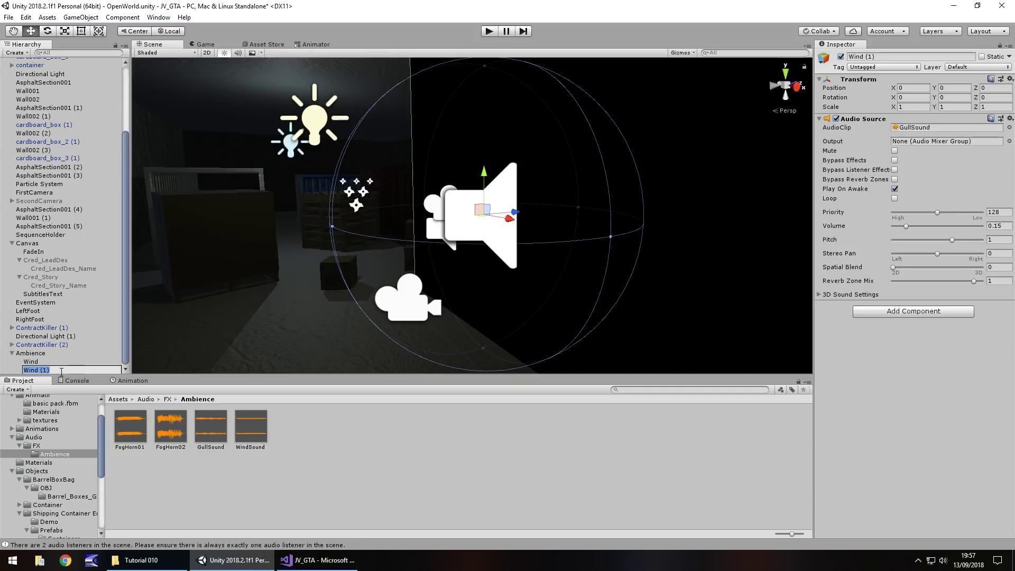
{"action": "type", "text": "S"}
{"action": "type", "text": "Se"}
{"action": "type", "text": "agulls"}
{"action": "key", "text": "Return"}
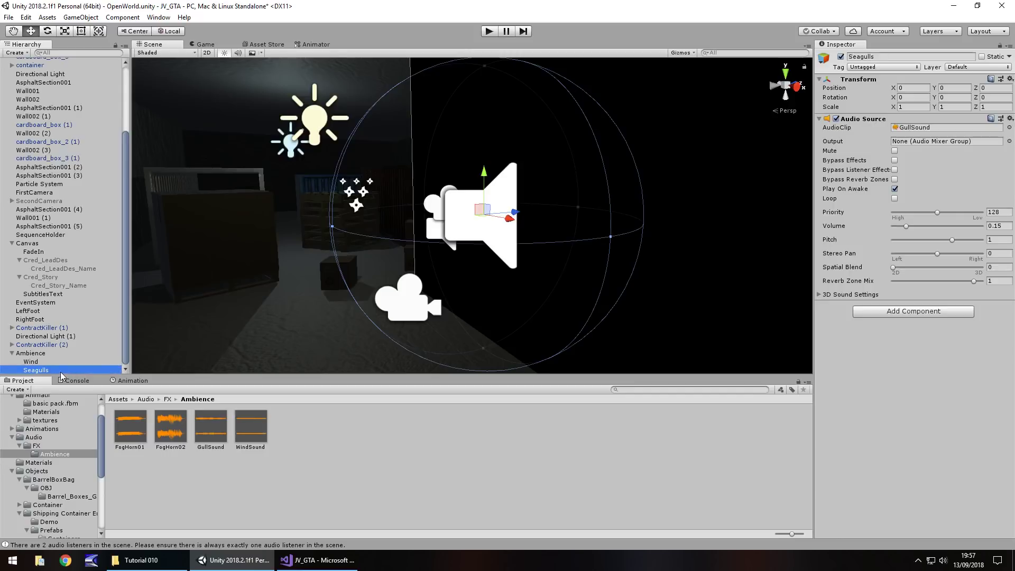
{"action": "left_click", "coordinate": [1000, 227]}
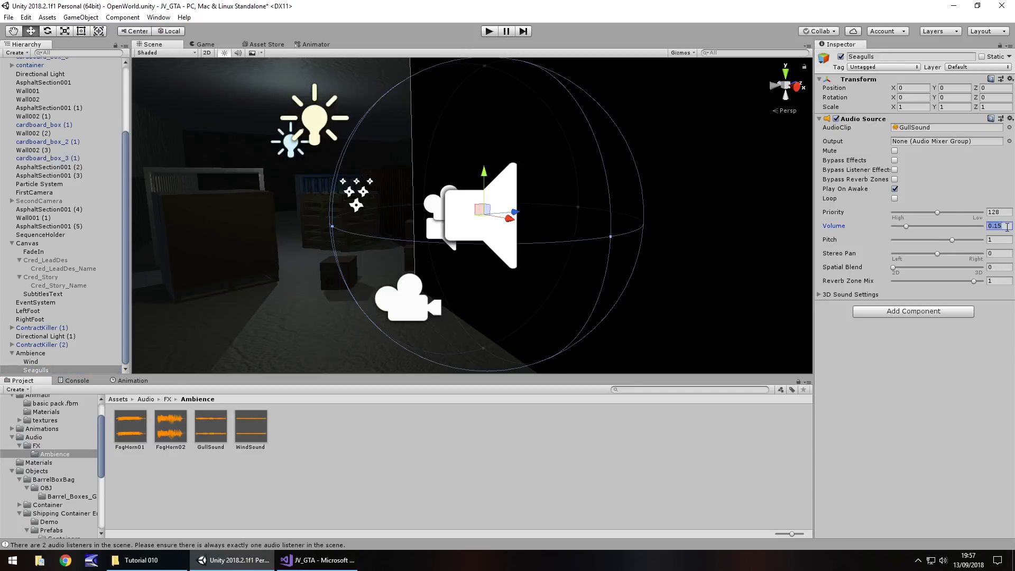
{"action": "type", "text": ".2"}
{"action": "left_click", "coordinate": [43, 202]}
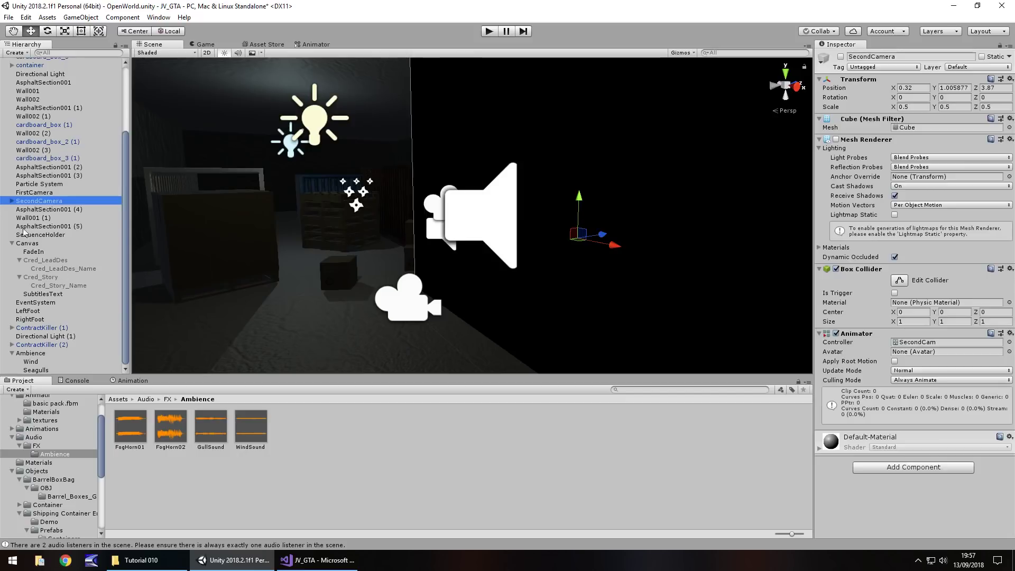
Create an empty child object named FogHorn01 under SecondCamera
{"action": "left_click", "coordinate": [12, 202]}
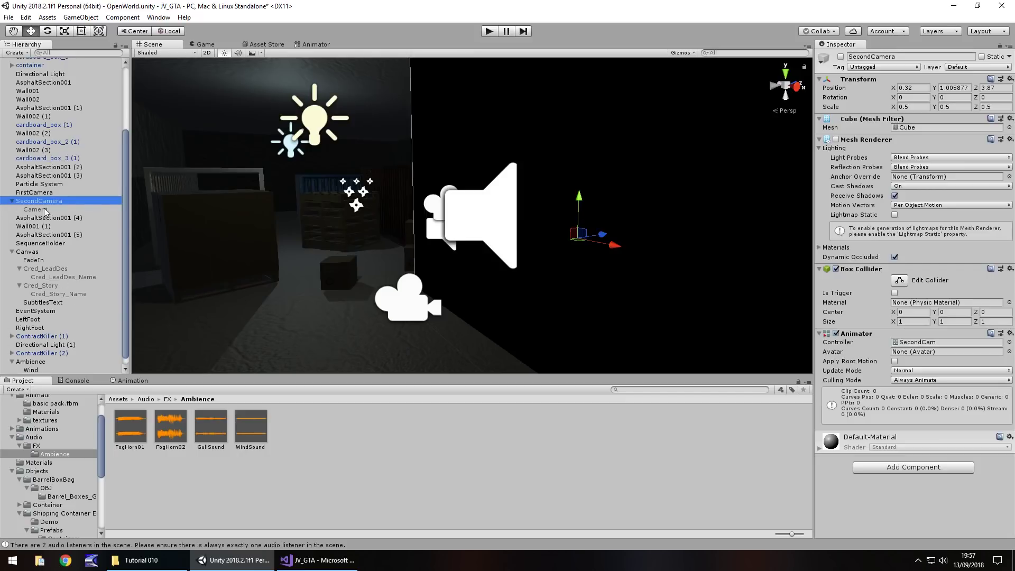
{"action": "right_click", "coordinate": [42, 203]}
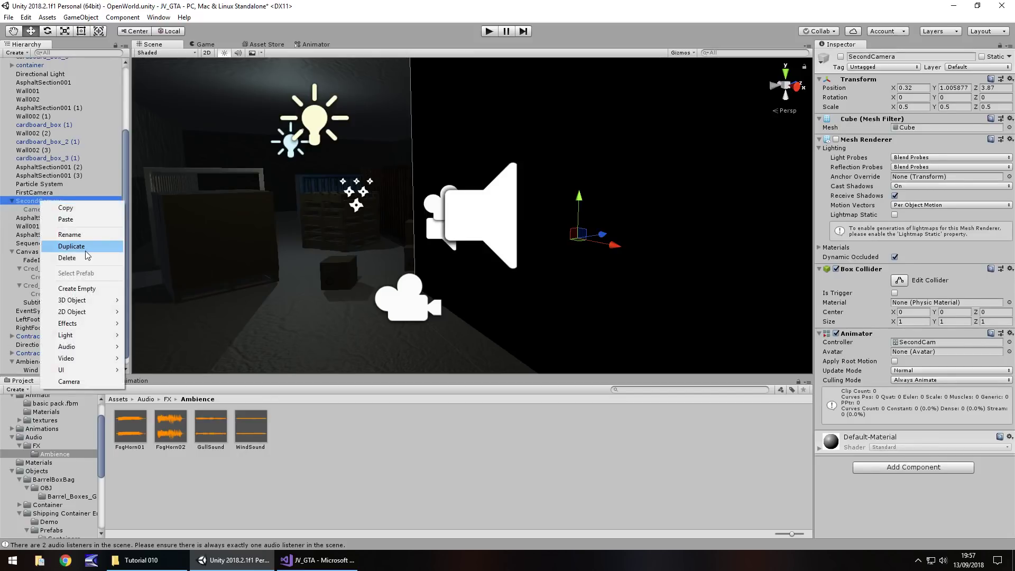
{"action": "left_click", "coordinate": [90, 288]}
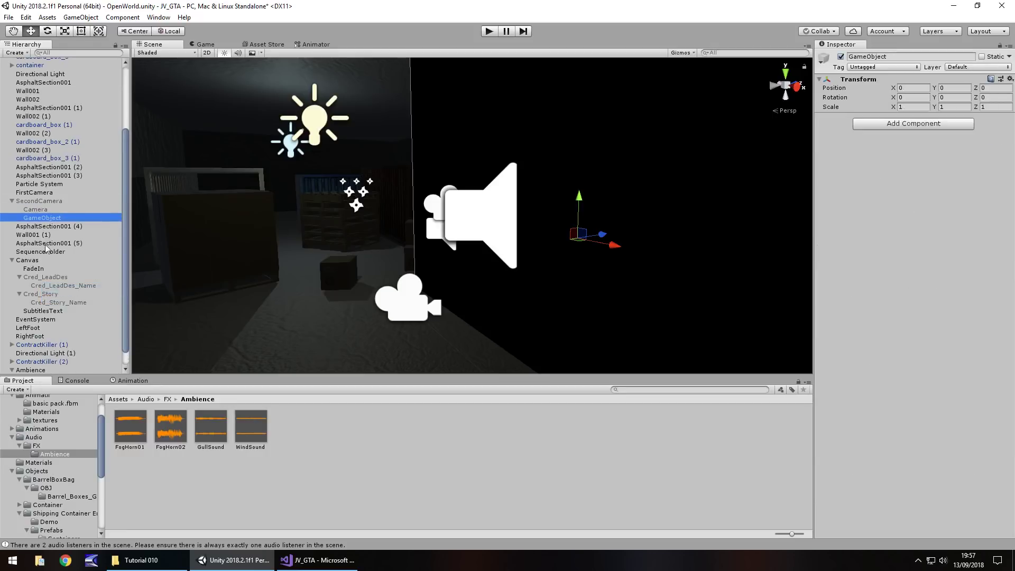
{"action": "left_click", "coordinate": [40, 218]}
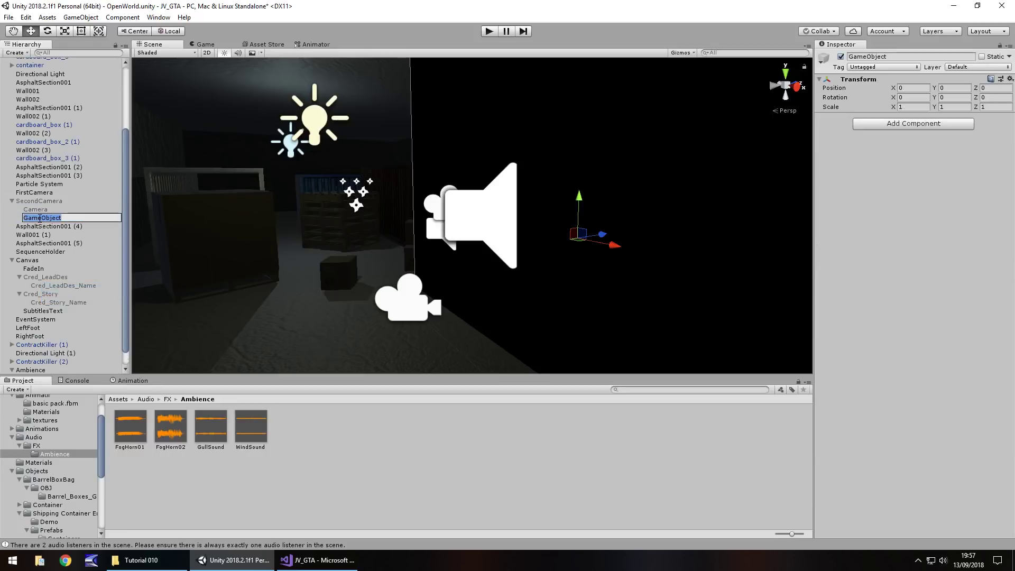
{"action": "type", "text": "FogHorn01"}
{"action": "key", "text": "Return"}
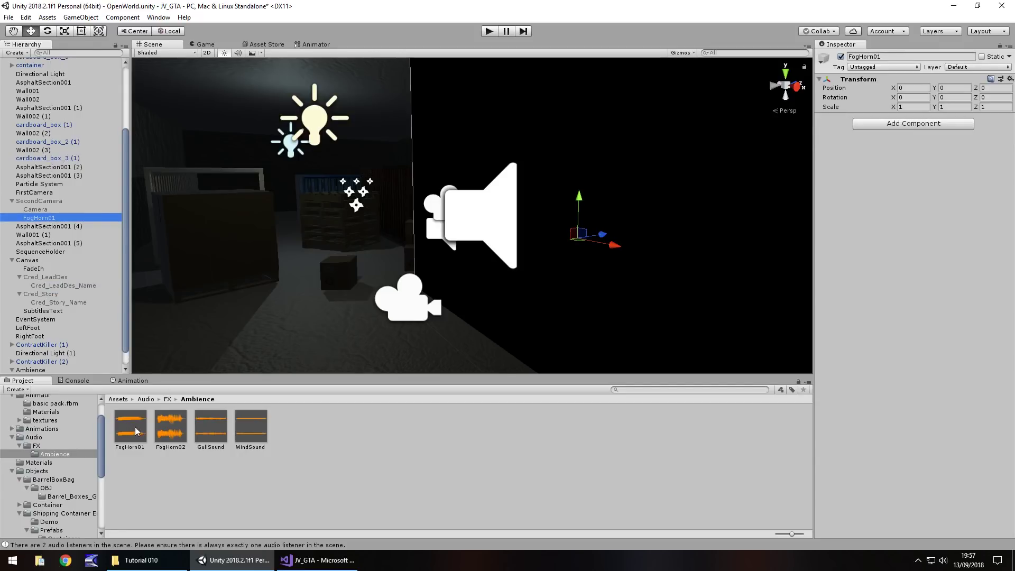
Give FogHorn01 an audio source playing the FogHorn01 clip at volume 0.1
{"action": "left_click_drag", "start_coordinate": [137, 430], "coordinate": [37, 218]}
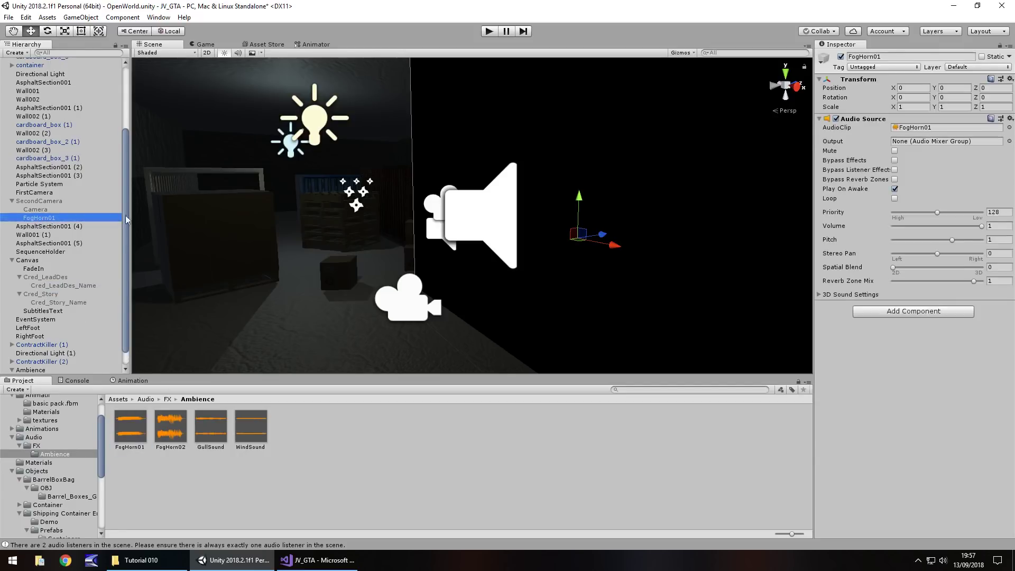
{"action": "left_click", "coordinate": [983, 226]}
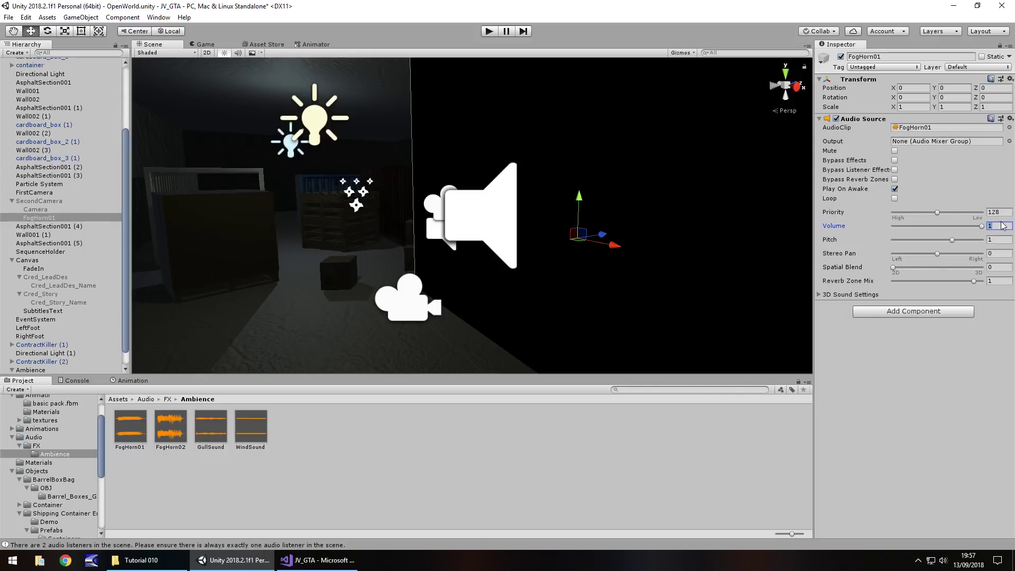
{"action": "type", "text": ".1"}
{"action": "left_click", "coordinate": [489, 31]}
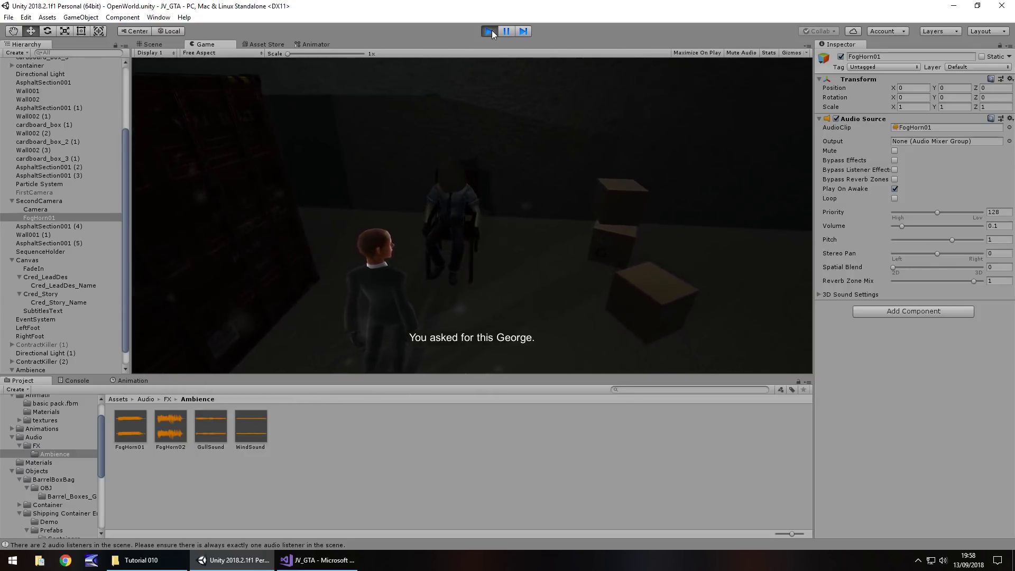
{"action": "left_click", "coordinate": [492, 30]}
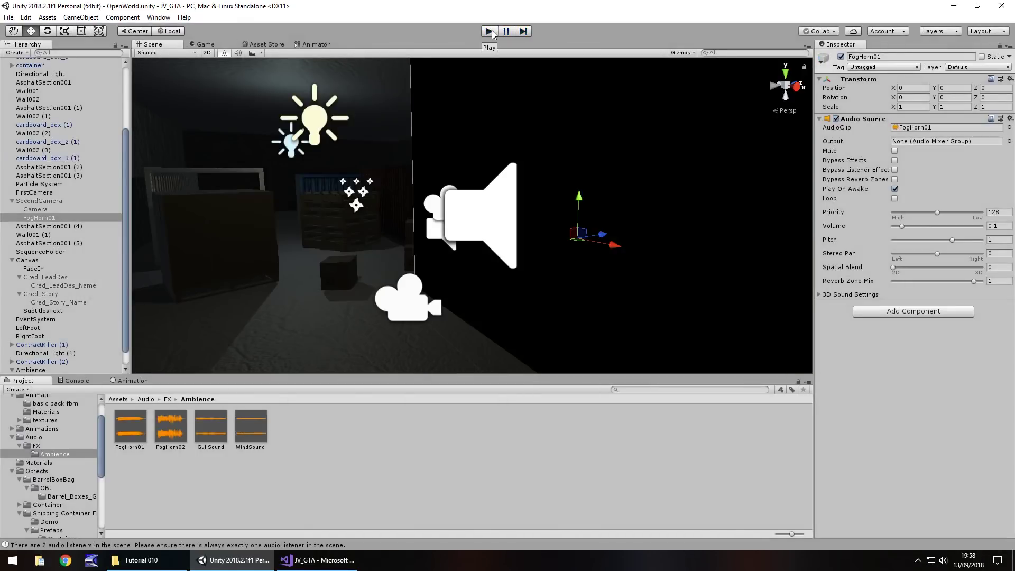